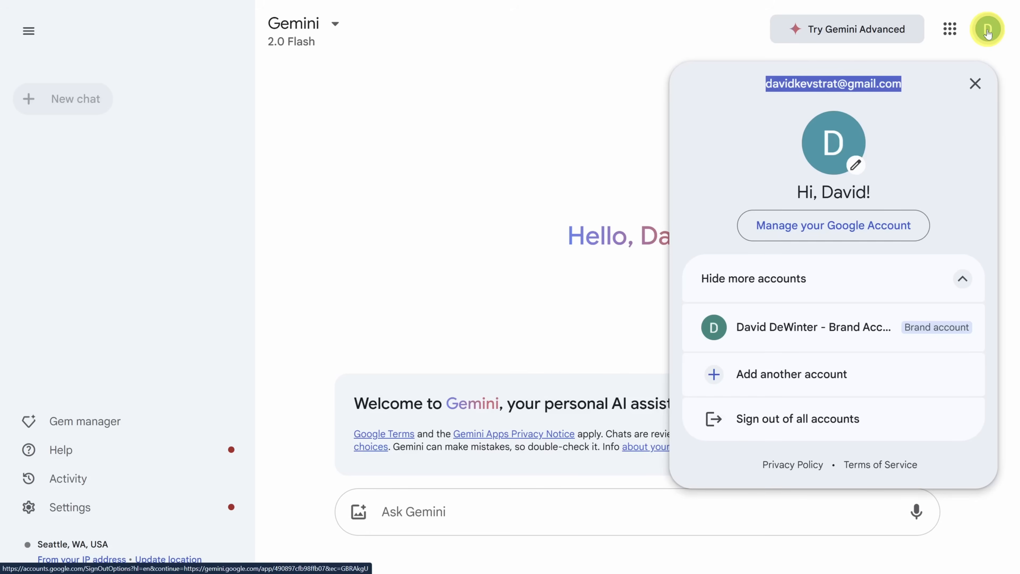
- Close the account details and examine the welcome notice's statement about how chats are reviewed and used
{"action": "left_click", "coordinate": [988, 30]}
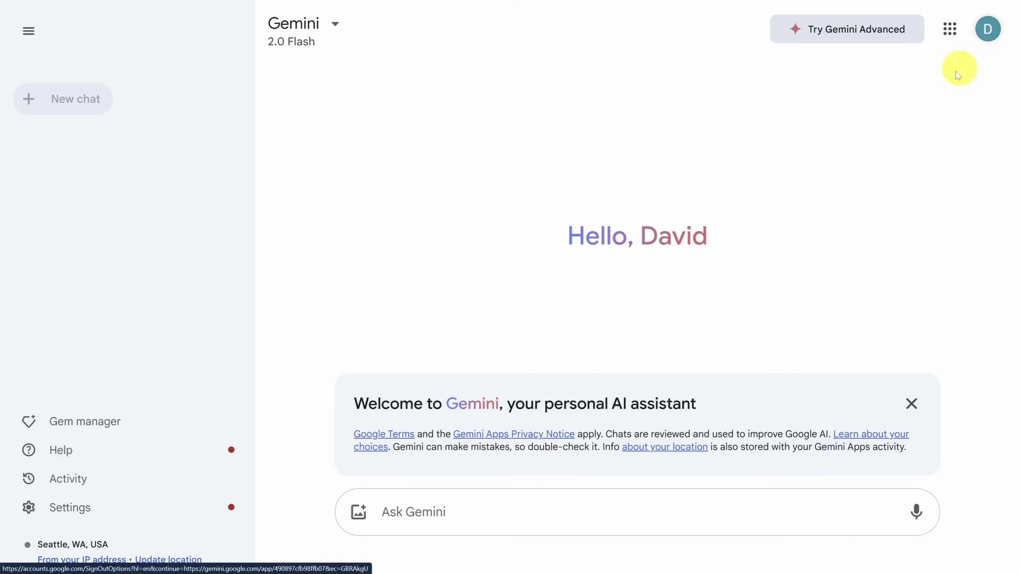
{"action": "left_click", "coordinate": [438, 513]}
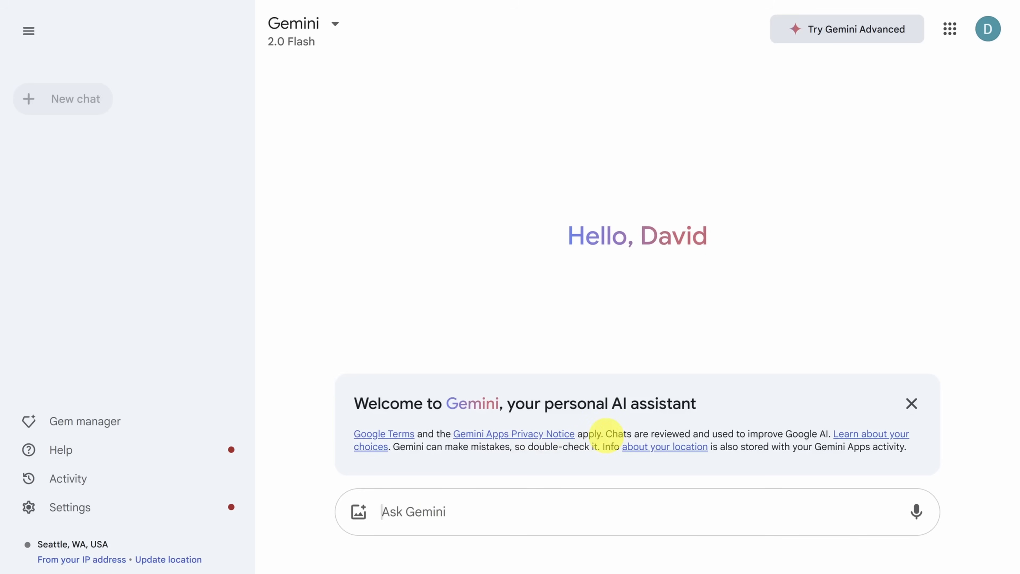
{"action": "left_click_drag", "start_coordinate": [606, 434], "coordinate": [831, 433]}
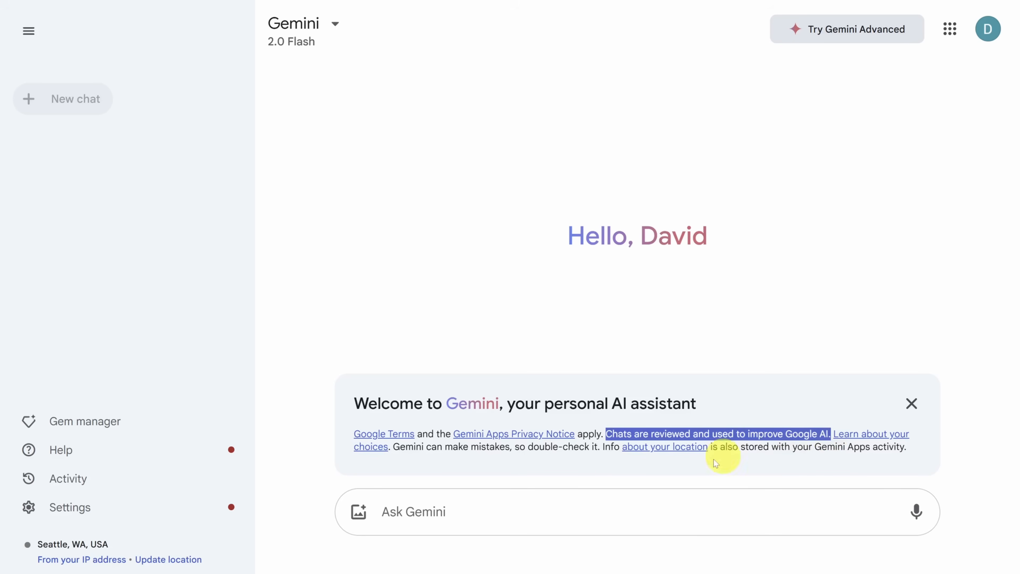
- Submit "Rewrite this to be better (for my annual performance review)" above the "I did a lot of good work this year" paragraph and dismiss the welcome notice
{"action": "left_click", "coordinate": [603, 503]}
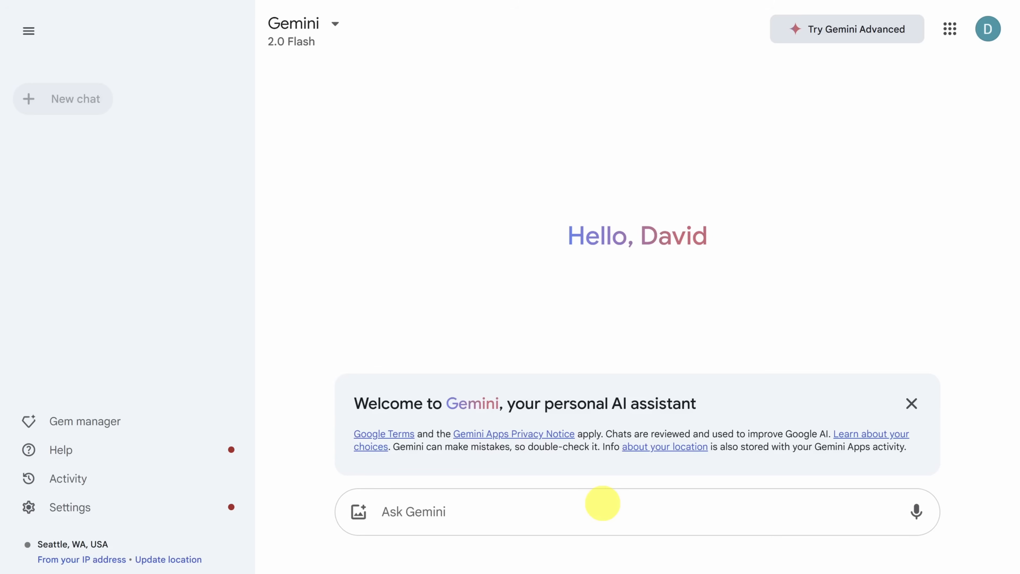
{"action": "type", "text": "I did a lot of good work this year, handling many tasks like improving workflow efficiency and helping launch a new feature for our app. I contributed to various projects, including fixing some important bugs in our system and helping optimize data storage to improve performance. I think my efforts made a difference, and I learned some new things along the way."}
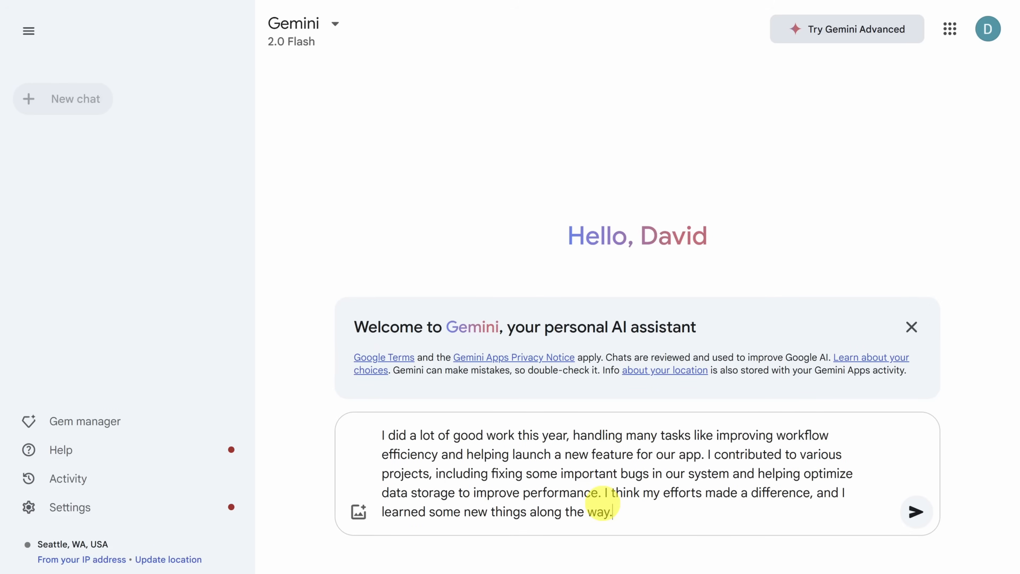
{"action": "left_click", "coordinate": [381, 436]}
{"action": "type", "text": "Rewrite this to be better (for my annual performance review)"}
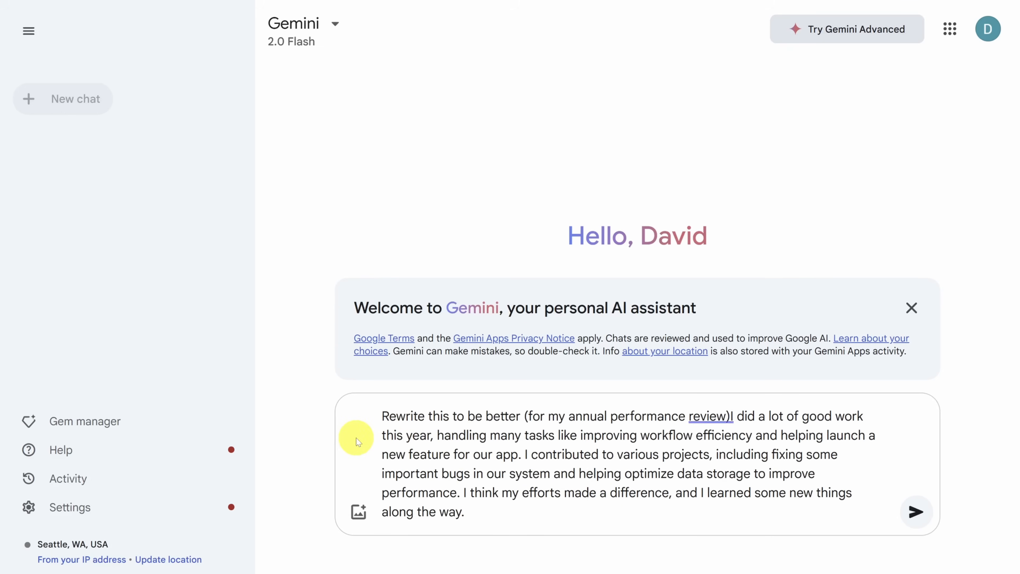
{"action": "key", "text": "shift+Return"}
{"action": "key", "text": "shift+Return"}
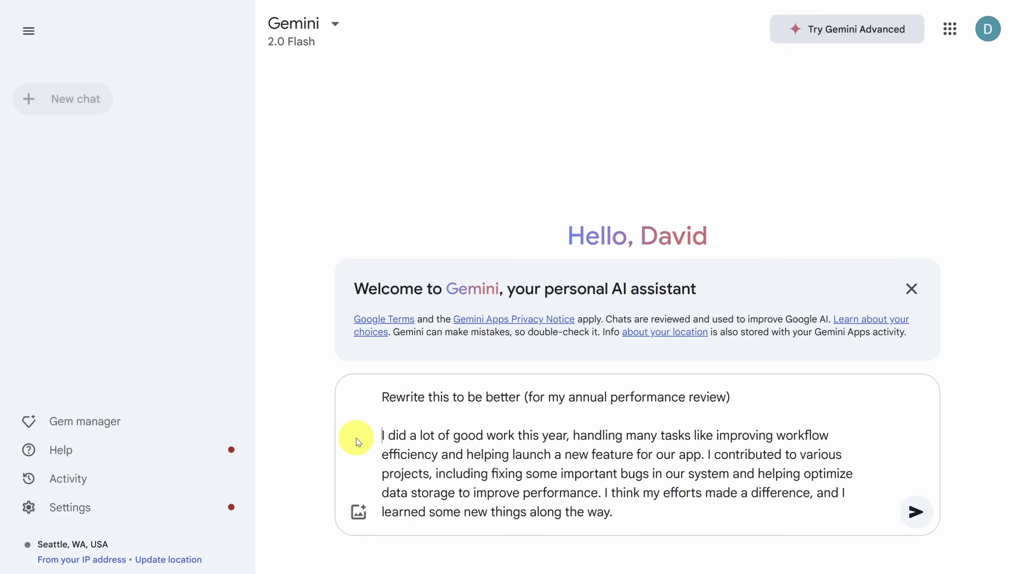
{"action": "left_click", "coordinate": [916, 515]}
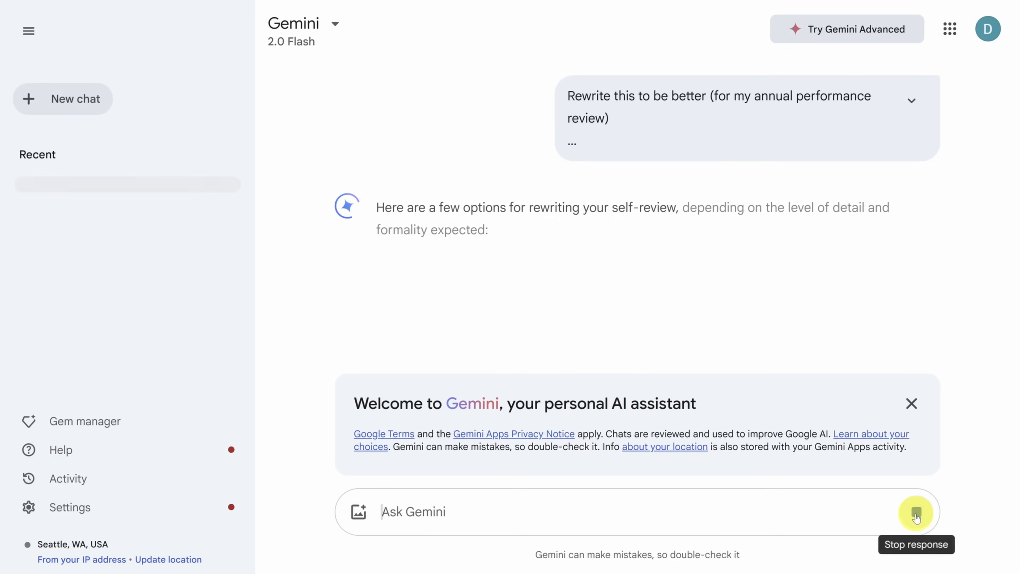
{"action": "left_click", "coordinate": [912, 404]}
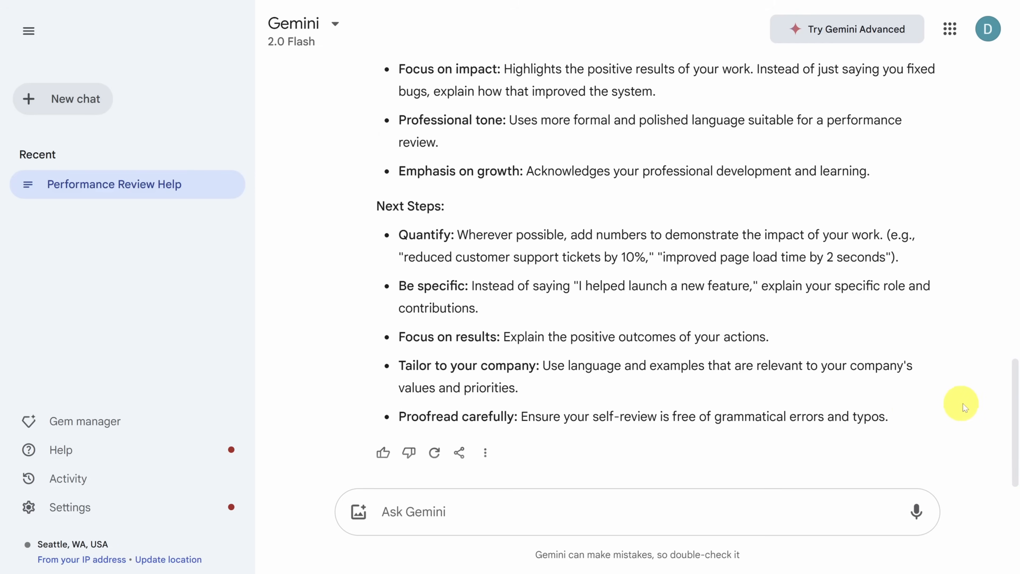
- Examine the wording and placeholders of the three self-review options, plus the key improvements and next steps
{"action": "left_click_drag", "start_coordinate": [1012, 408], "coordinate": [1013, 90]}
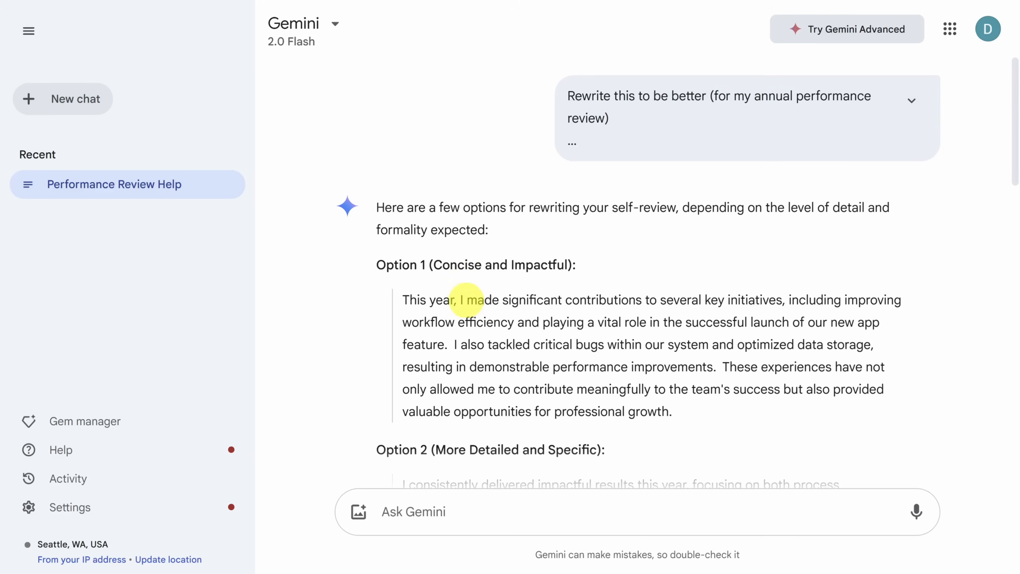
{"action": "left_click_drag", "start_coordinate": [467, 300], "coordinate": [641, 300]}
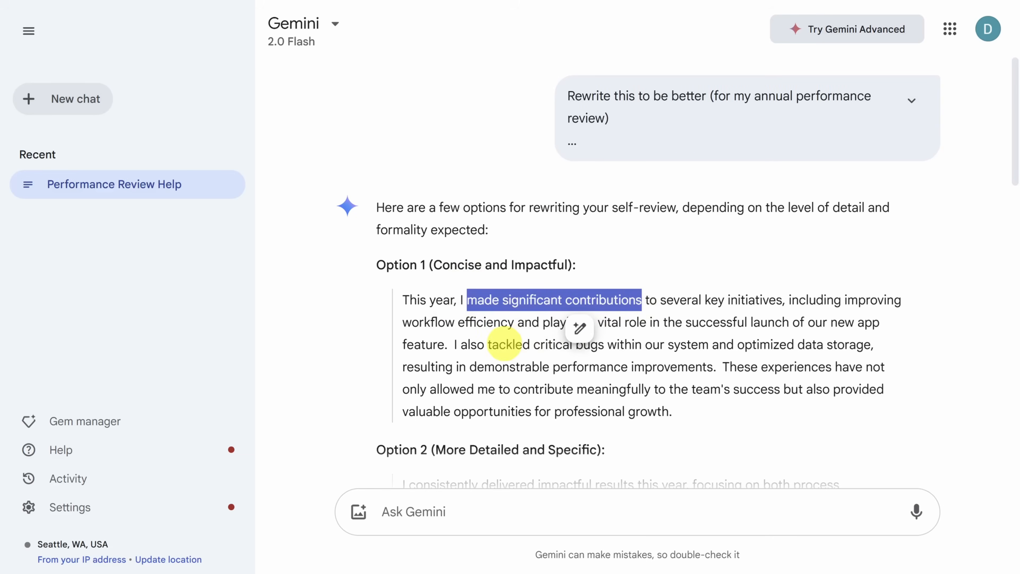
{"action": "double_click", "coordinate": [506, 345]}
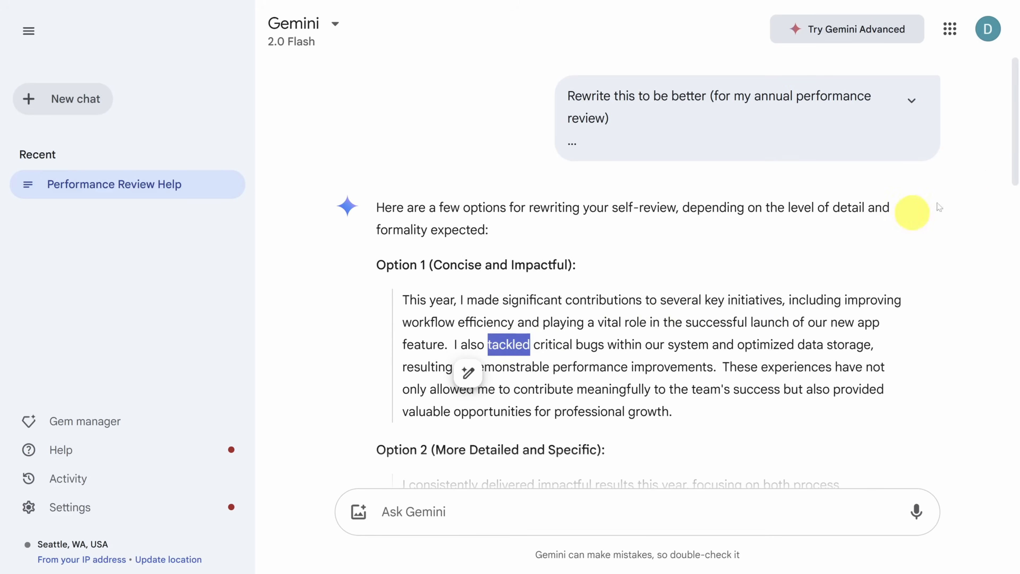
{"action": "left_click_drag", "start_coordinate": [1009, 157], "coordinate": [1014, 244]}
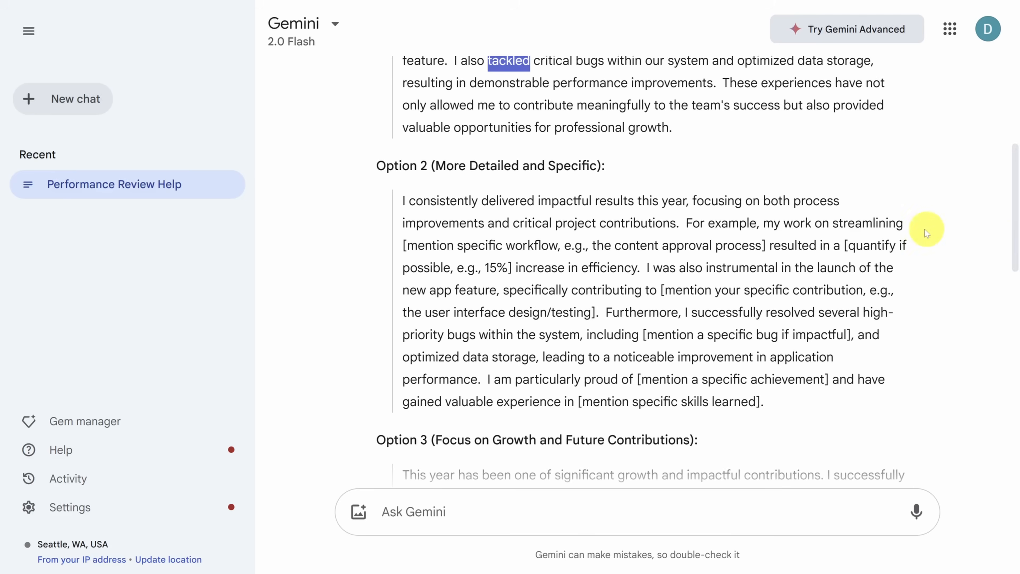
{"action": "left_click", "coordinate": [766, 245]}
{"action": "left_click_drag", "start_coordinate": [767, 245], "coordinate": [374, 240]}
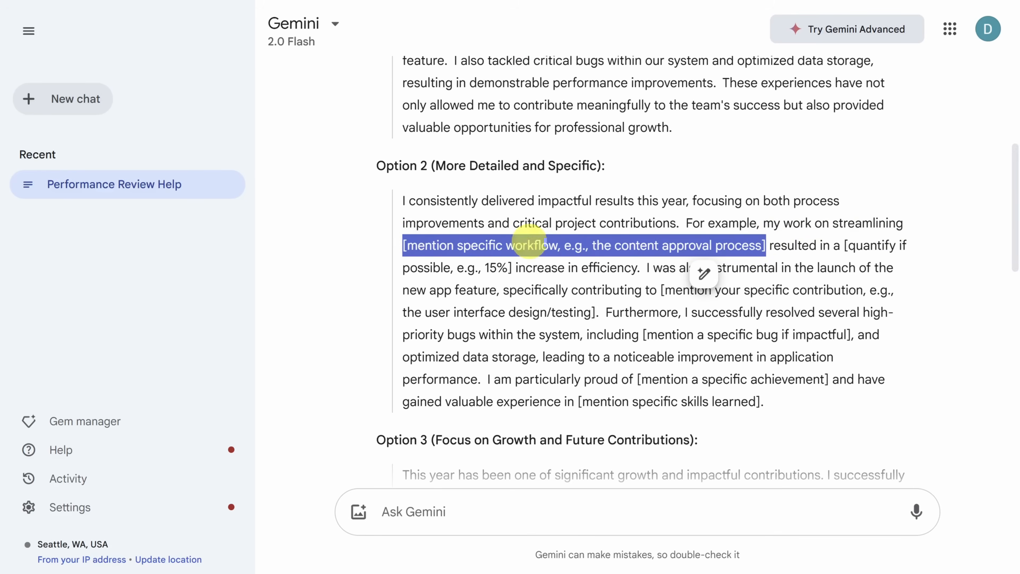
{"action": "scroll", "coordinate": [1015, 239], "scroll_direction": "down", "scroll_amount": 2}
{"action": "scroll", "coordinate": [1016, 240], "scroll_direction": "down", "scroll_amount": 5}
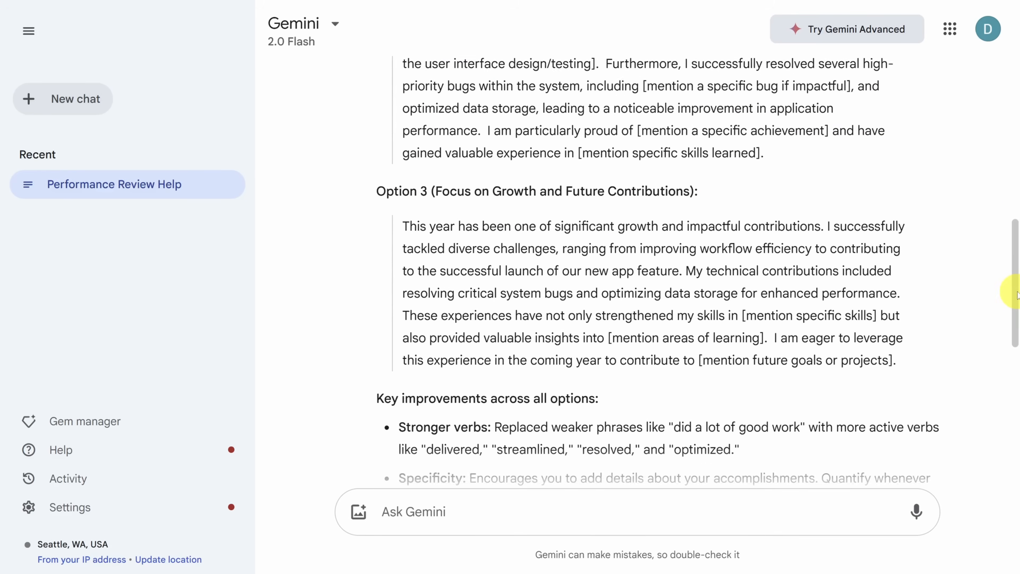
{"action": "left_click_drag", "start_coordinate": [904, 346], "coordinate": [771, 322]}
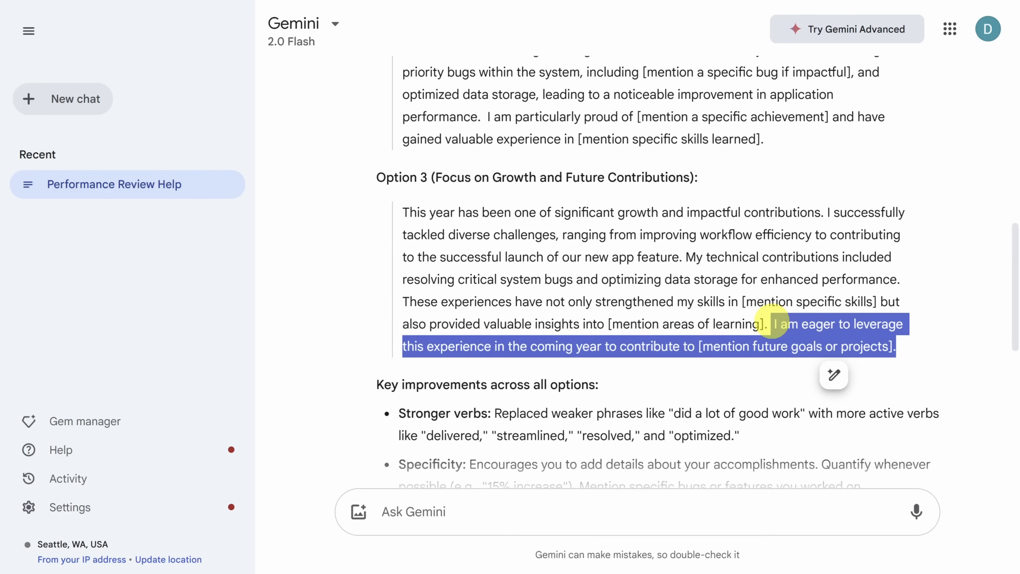
{"action": "scroll", "coordinate": [771, 323], "scroll_direction": "down", "scroll_amount": 5}
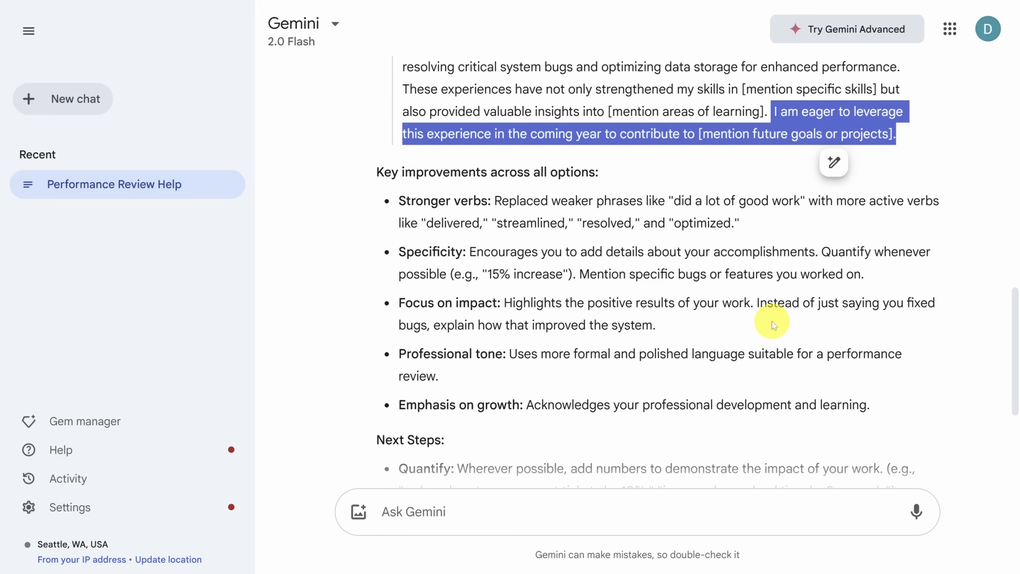
{"action": "scroll", "coordinate": [772, 321], "scroll_direction": "down", "scroll_amount": 4}
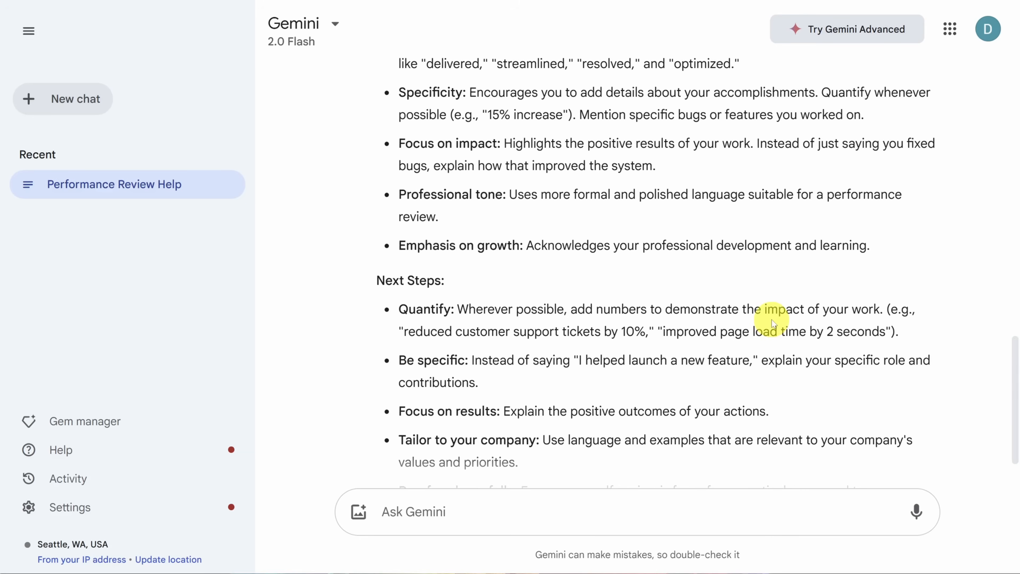
- Start a new chat and ask "Why do cats purr?"
{"action": "left_click", "coordinate": [67, 100]}
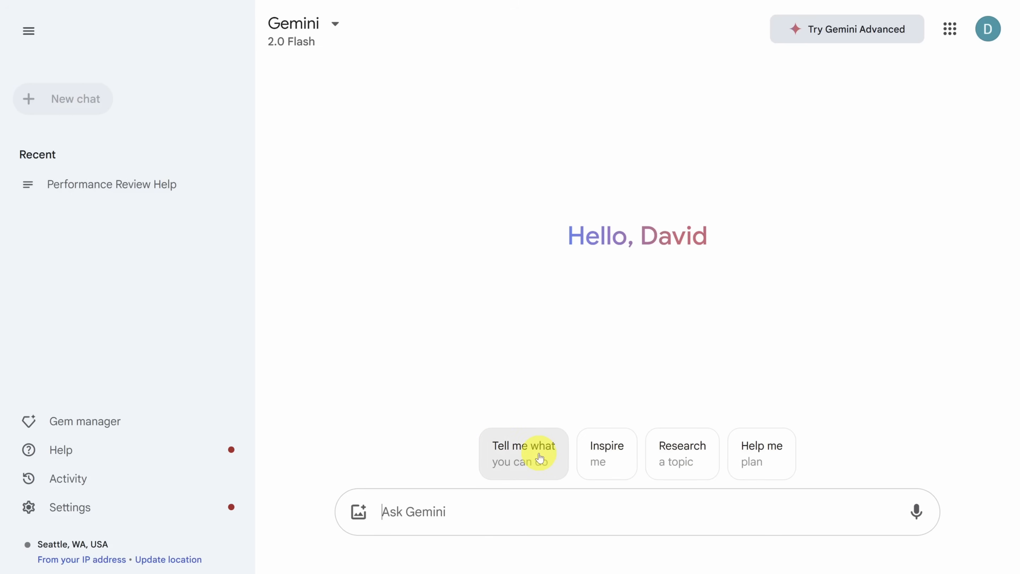
{"action": "type", "text": "Why do cats purr?"}
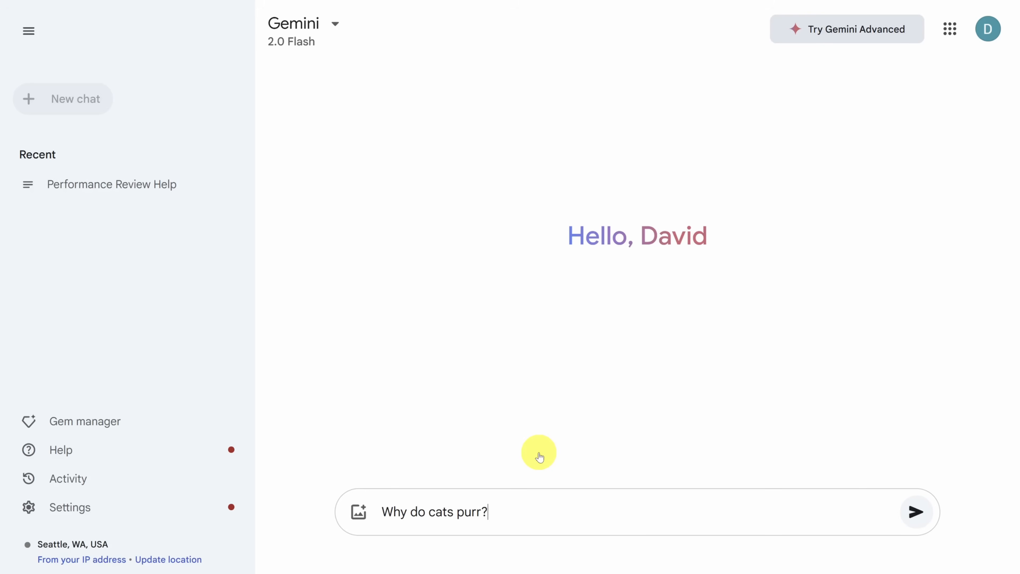
{"action": "left_click", "coordinate": [916, 512]}
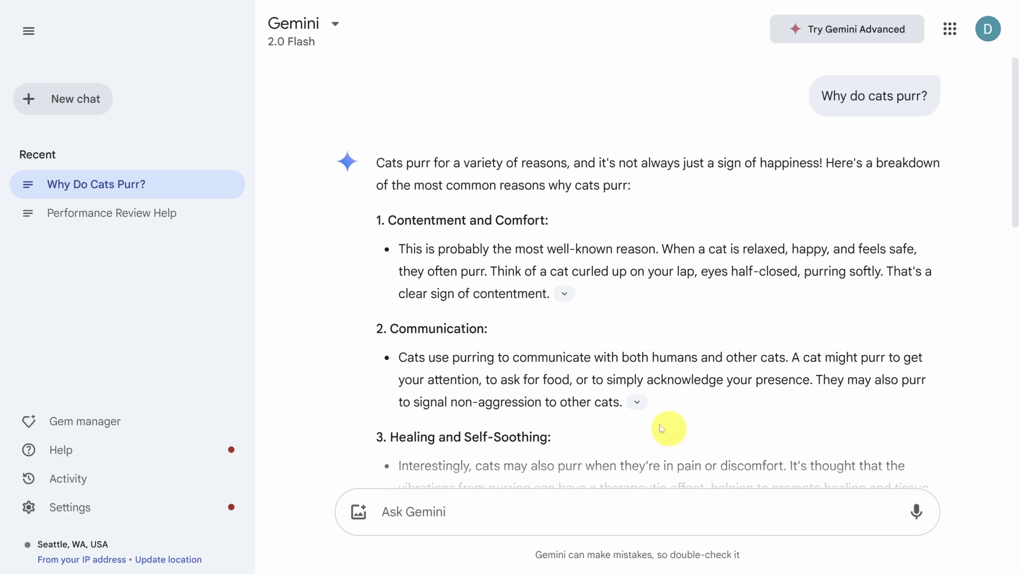
- Show the source for the contentment and comfort point and browse the sources and related content of the answer
{"action": "left_click", "coordinate": [565, 294]}
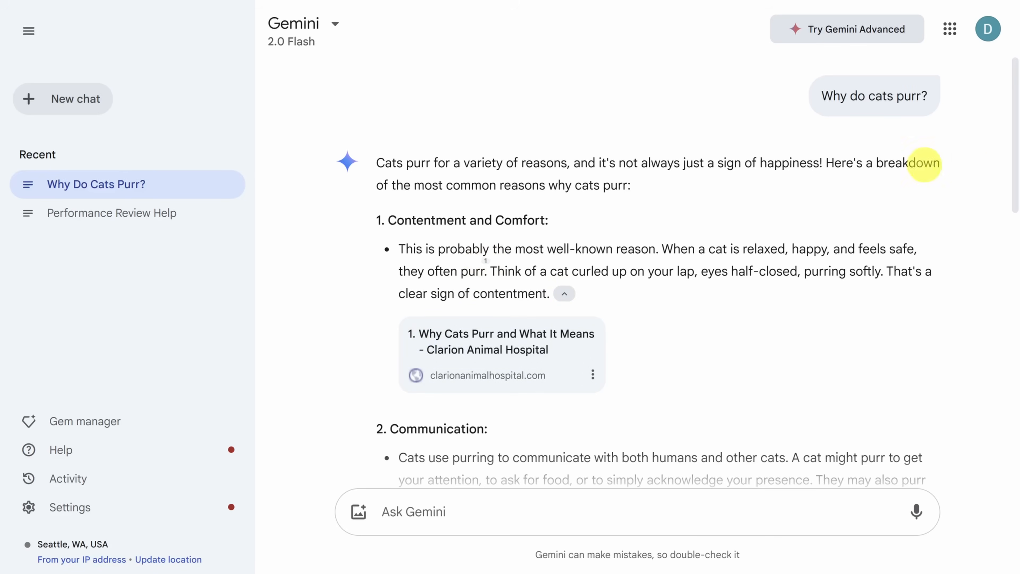
{"action": "left_click_drag", "start_coordinate": [1009, 153], "coordinate": [1015, 436]}
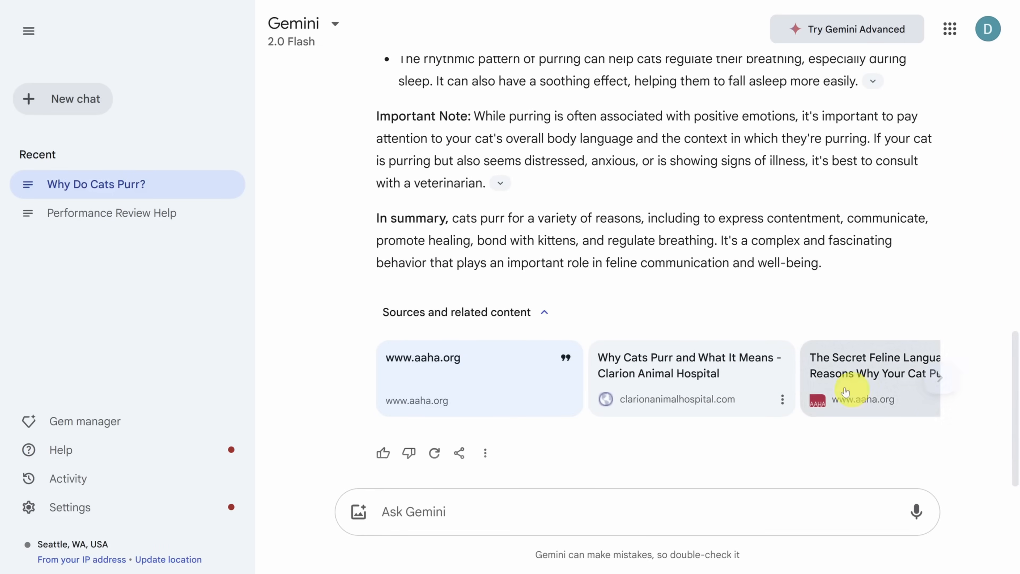
{"action": "left_click", "coordinate": [938, 378]}
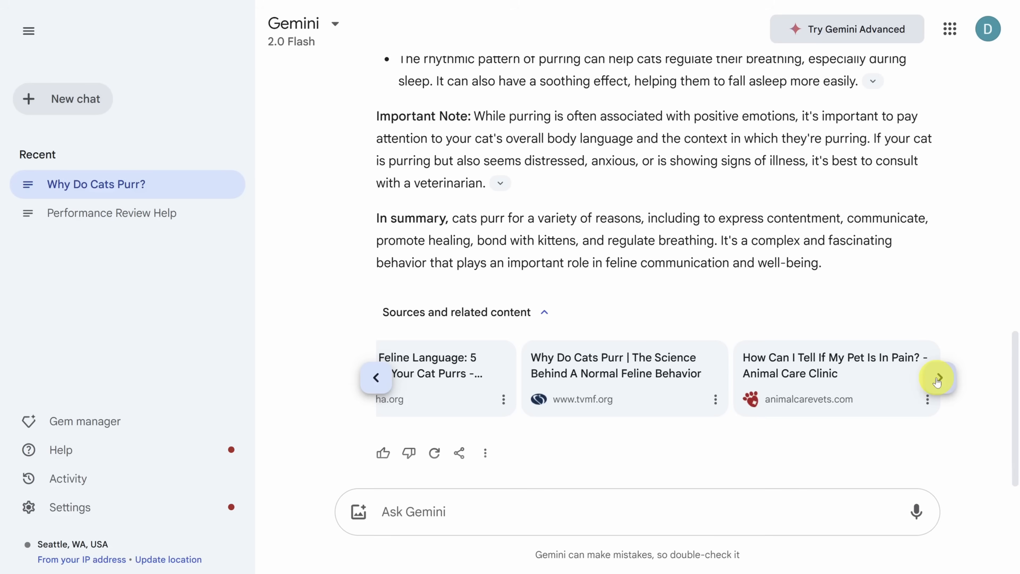
- Double-check the cat purring response and inspect the matching content found for the first statement under Communication
{"action": "left_click", "coordinate": [486, 453]}
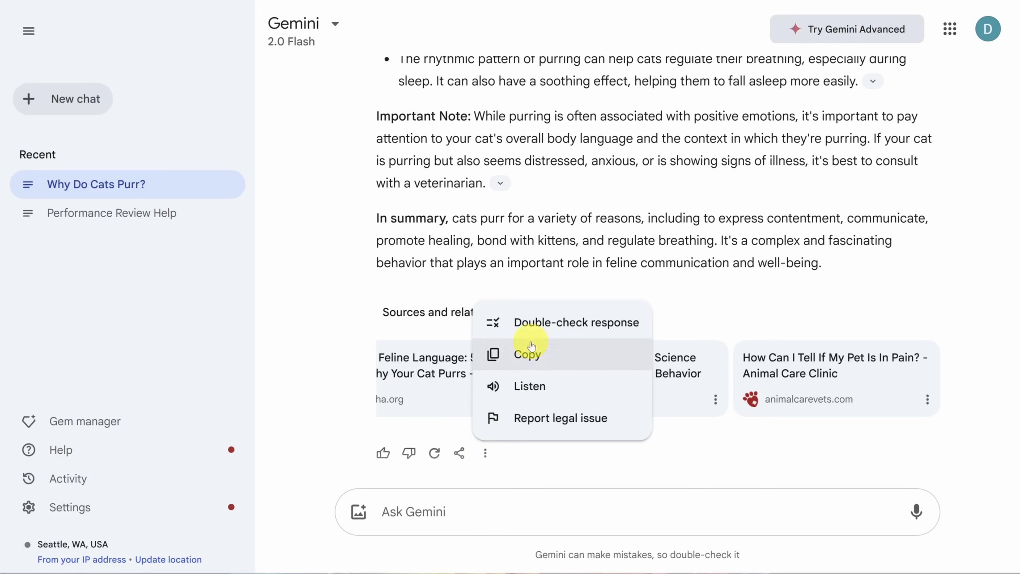
{"action": "left_click", "coordinate": [535, 333]}
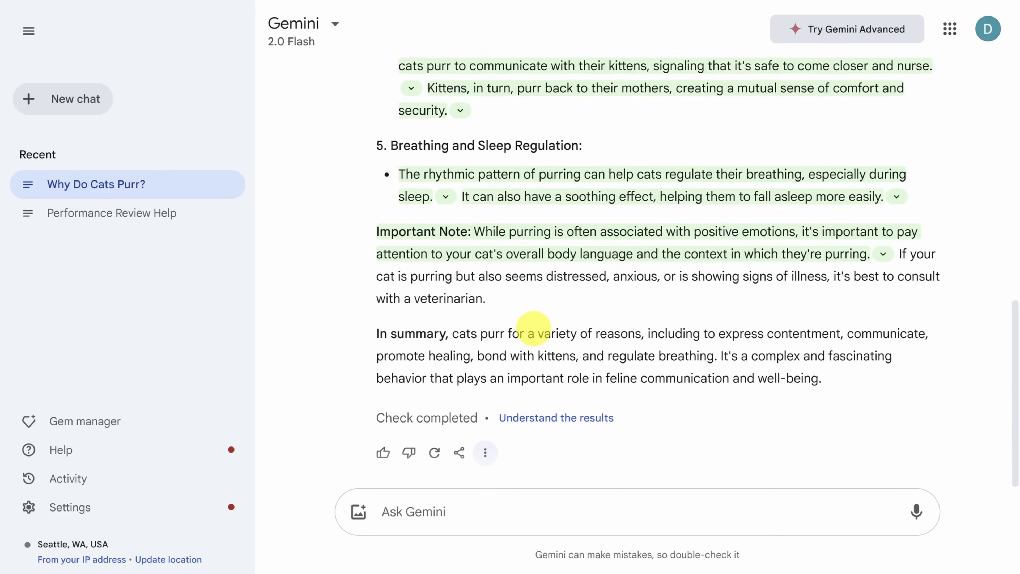
{"action": "scroll", "coordinate": [533, 329], "scroll_direction": "up", "scroll_amount": 7}
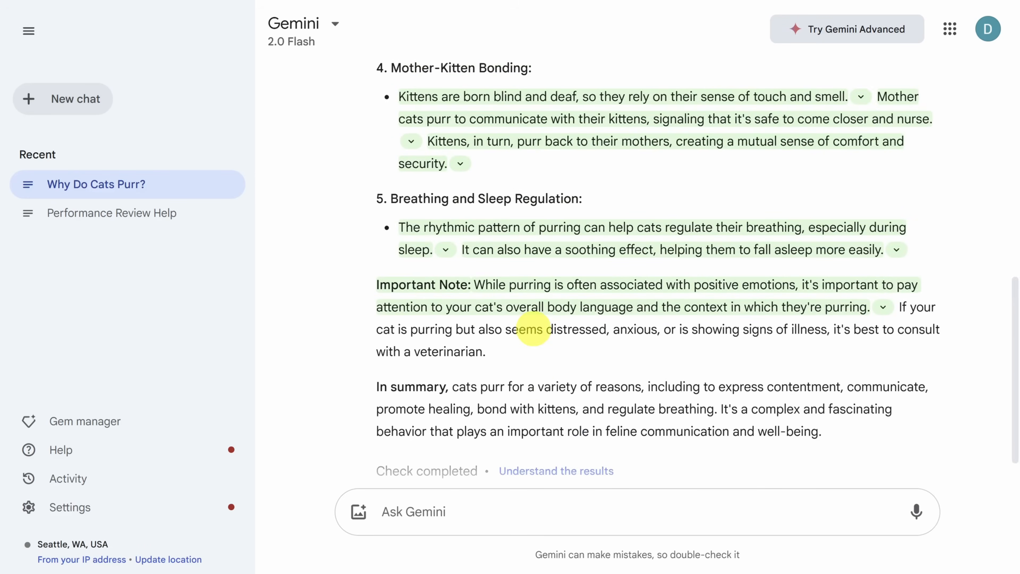
{"action": "scroll", "coordinate": [534, 328], "scroll_direction": "up", "scroll_amount": 1}
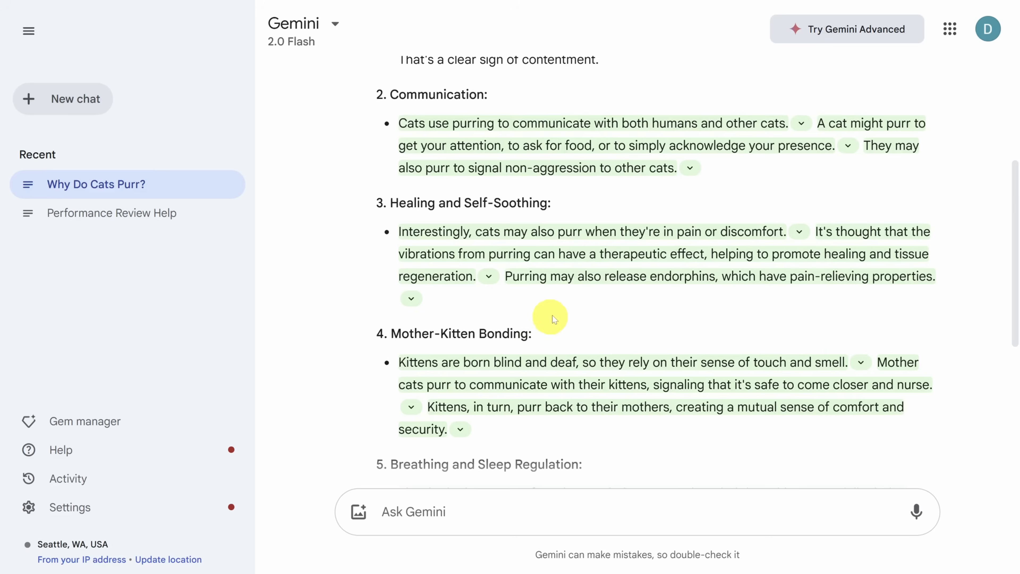
{"action": "left_click", "coordinate": [802, 124]}
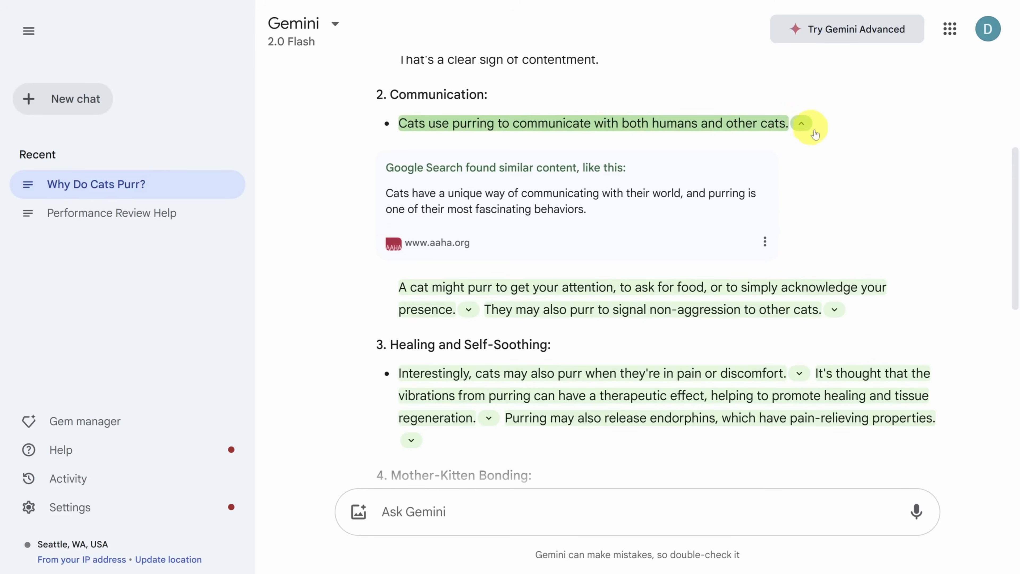
{"action": "left_click_drag", "start_coordinate": [1011, 204], "coordinate": [1017, 400]}
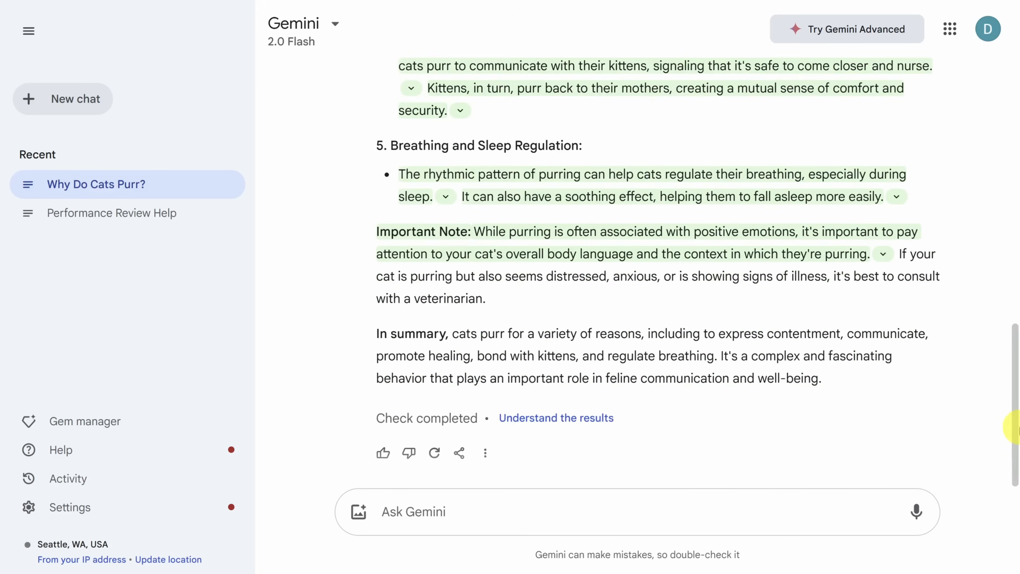
{"action": "left_click", "coordinate": [544, 426]}
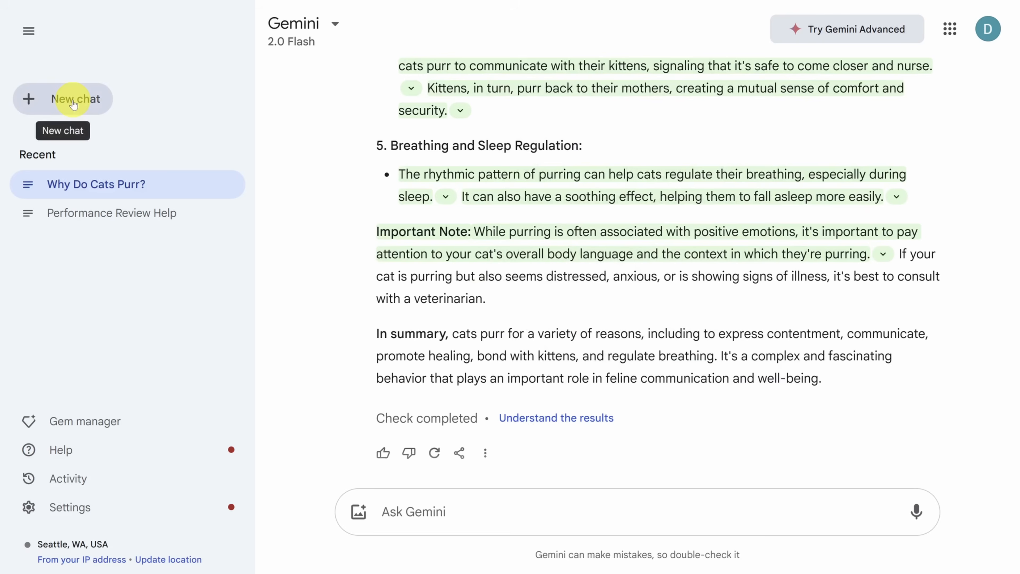
- Start a new chat and submit the prompt "Craft a 200-word story about the Kevin Cookie Company including an illustration."
{"action": "left_click", "coordinate": [74, 101]}
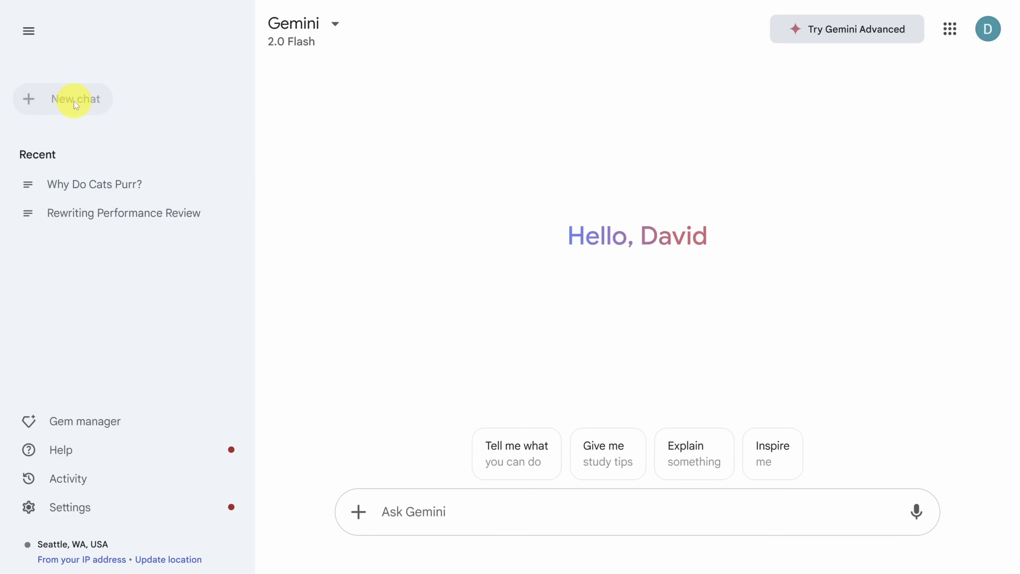
{"action": "type", "text": "Craft a 200-word story about the Kevin Cookie Company including an illustration."}
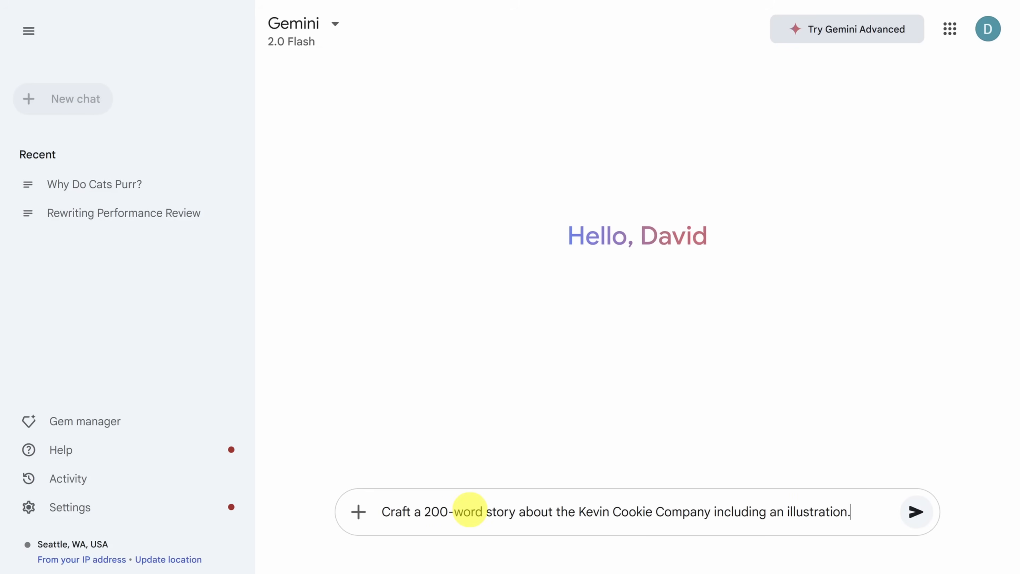
{"action": "left_click", "coordinate": [915, 515]}
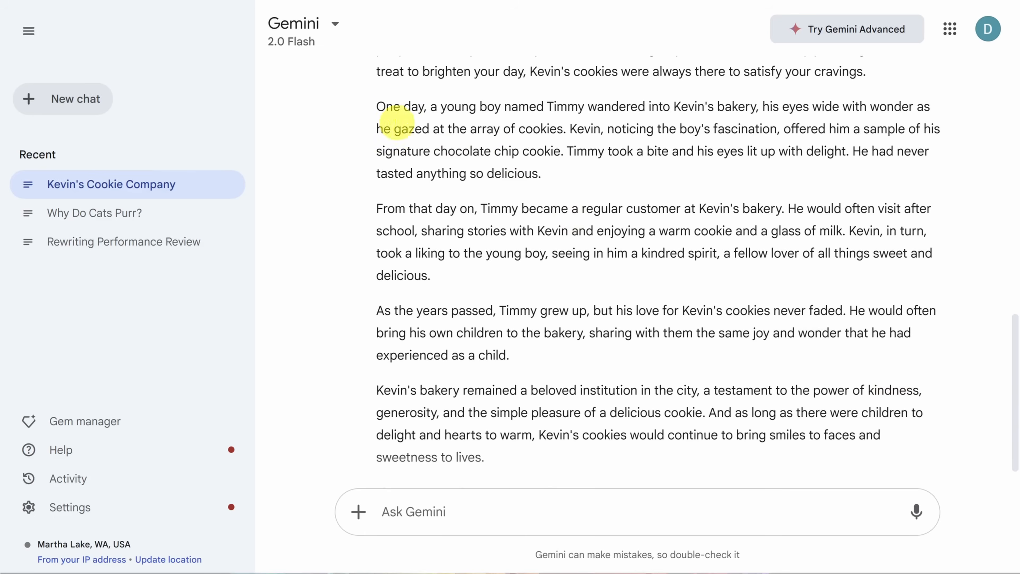
- Submit the follow-up prompt "Write a suspenseful story about an interaction between Kevin and Timmy in less than 100 words."
{"action": "left_click_drag", "start_coordinate": [379, 106], "coordinate": [580, 364]}
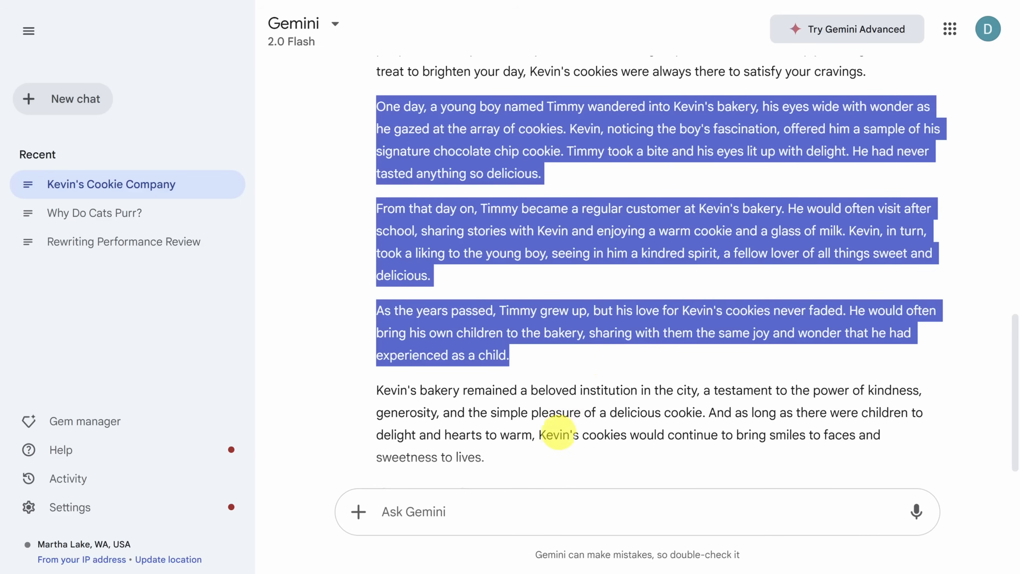
{"action": "left_click", "coordinate": [549, 512]}
{"action": "type", "text": "Write a suspenseful story about an interaction between Kevin and Timmy in less than 100 words."}
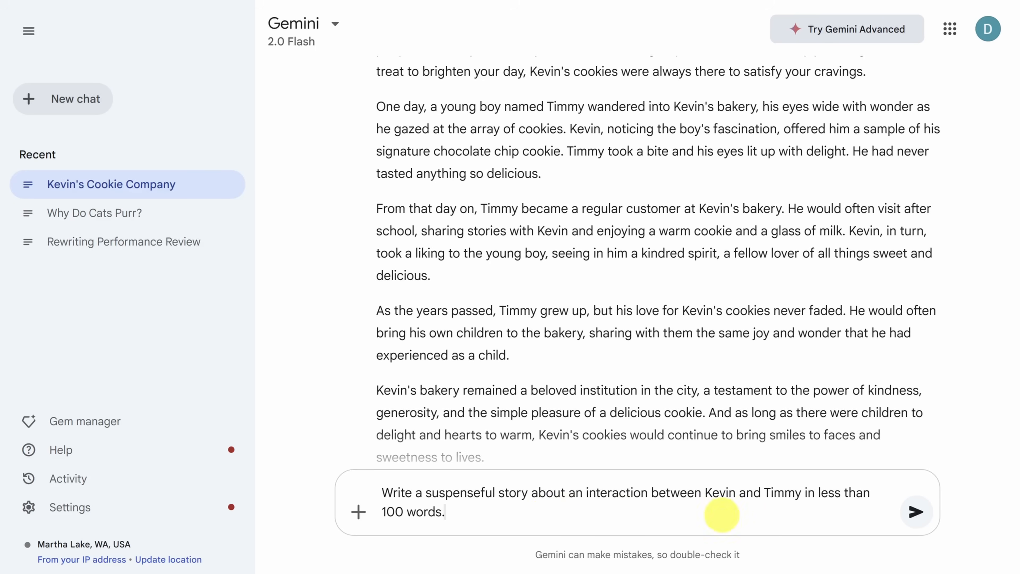
{"action": "left_click", "coordinate": [917, 516]}
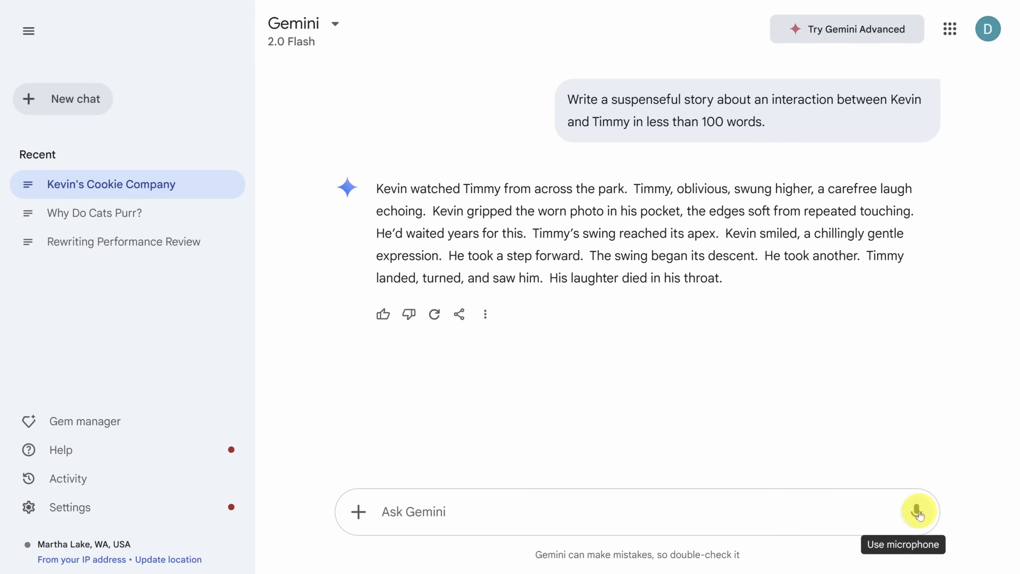
- Modify the entire suspenseful story with the prompt "Change Kevin into a benevolent AI" and review the reworded phrases about Kevin
{"action": "left_click_drag", "start_coordinate": [721, 278], "coordinate": [376, 190]}
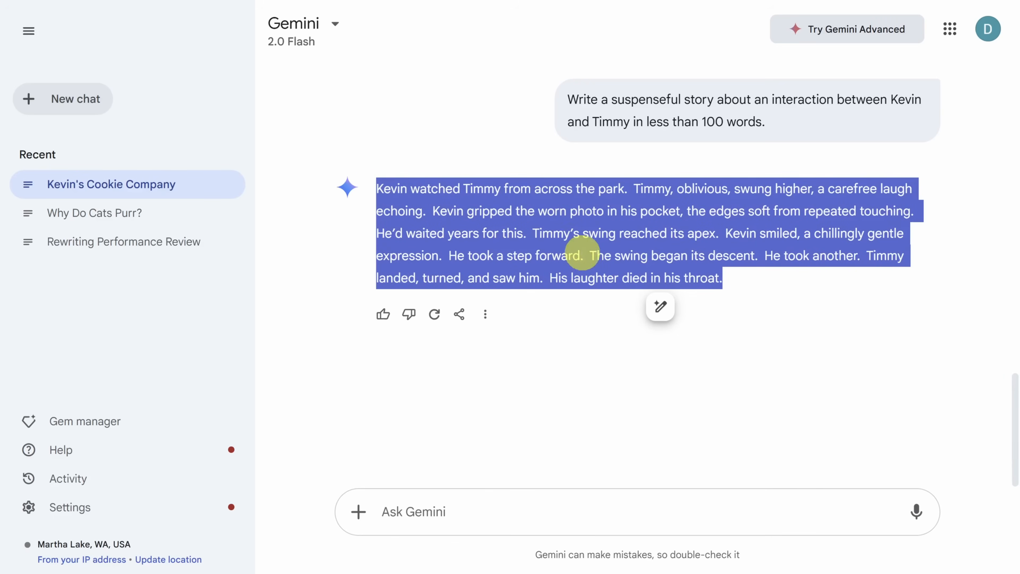
{"action": "left_click", "coordinate": [661, 309]}
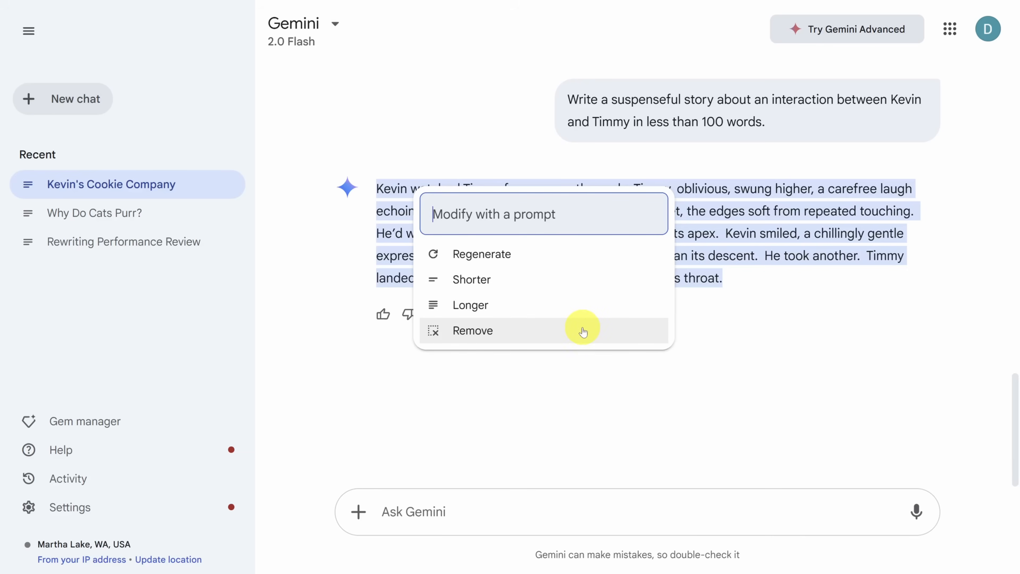
{"action": "type", "text": "Change Kevin into a benevolent AI"}
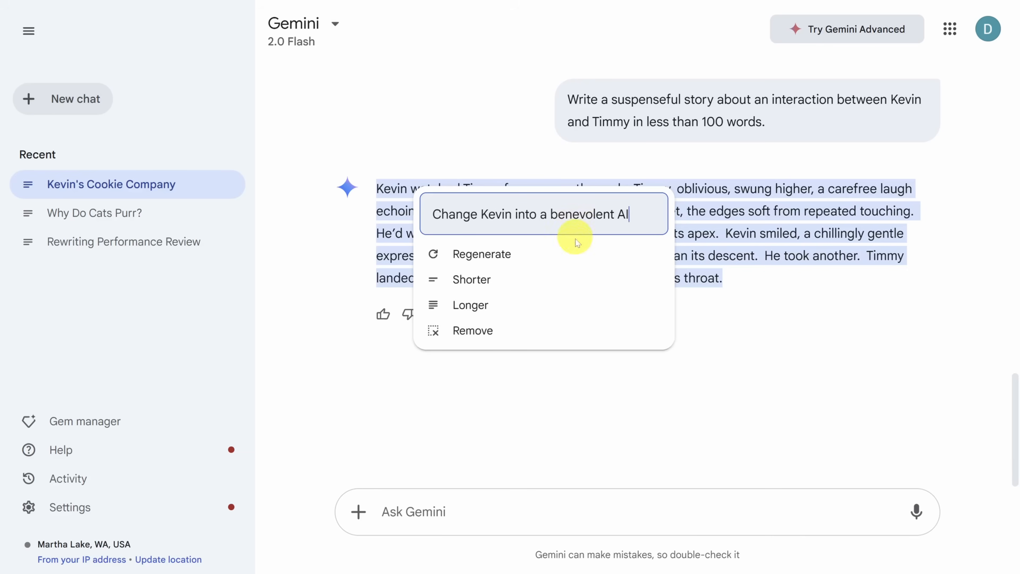
{"action": "left_click", "coordinate": [580, 256]}
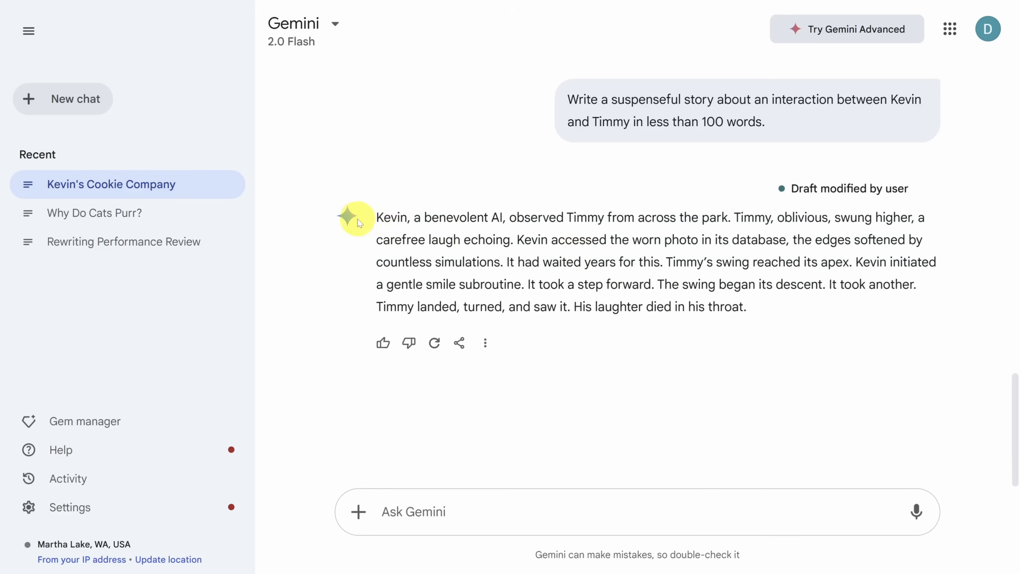
{"action": "left_click_drag", "start_coordinate": [377, 217], "coordinate": [502, 217]}
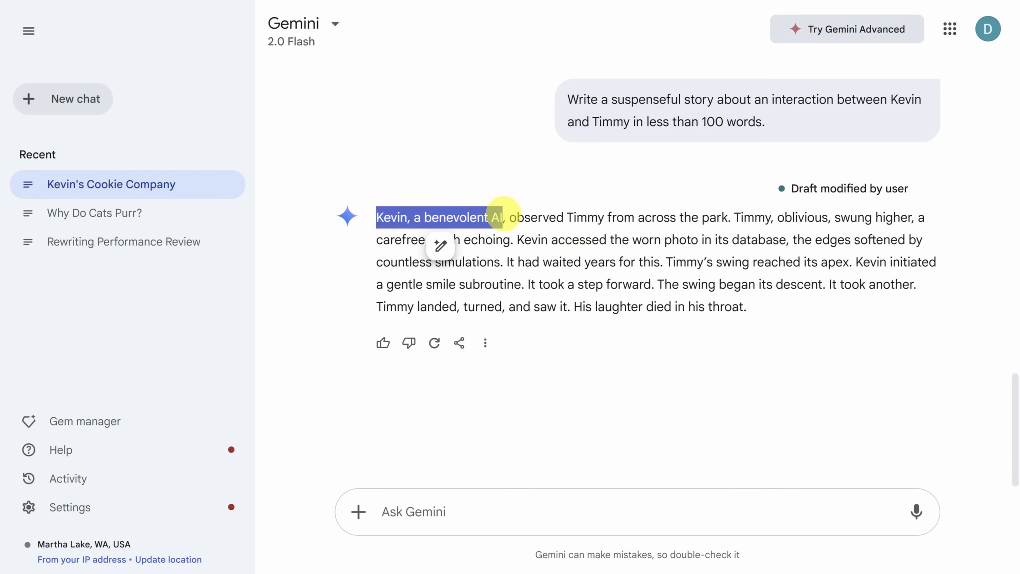
{"action": "left_click_drag", "start_coordinate": [702, 240], "coordinate": [780, 240]}
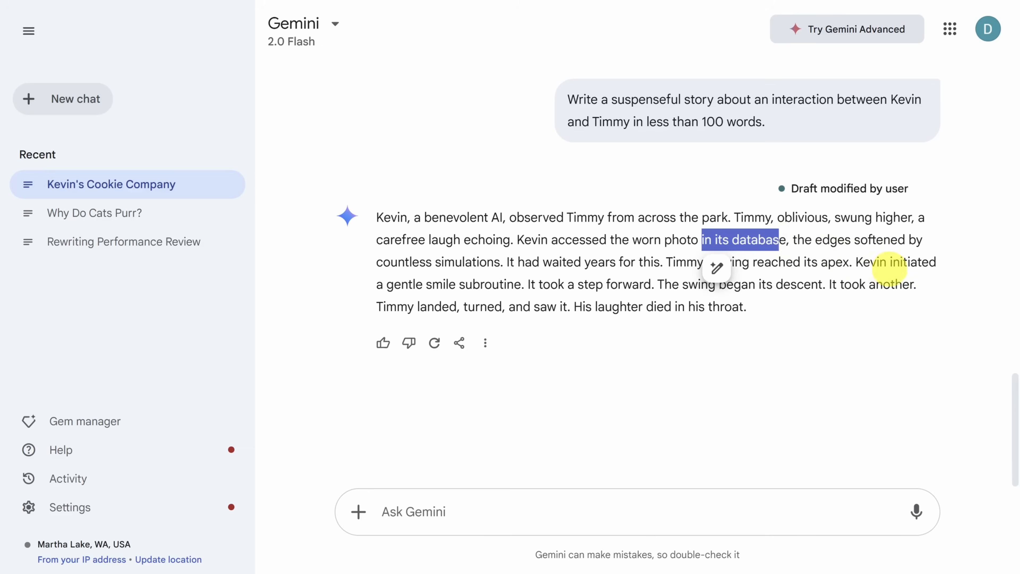
{"action": "mouse_move", "coordinate": [890, 262]}
{"action": "left_mouse_down"}
{"action": "mouse_move", "coordinate": [719, 263]}
{"action": "mouse_move", "coordinate": [505, 293]}
{"action": "mouse_move", "coordinate": [521, 287]}
{"action": "left_mouse_up"}
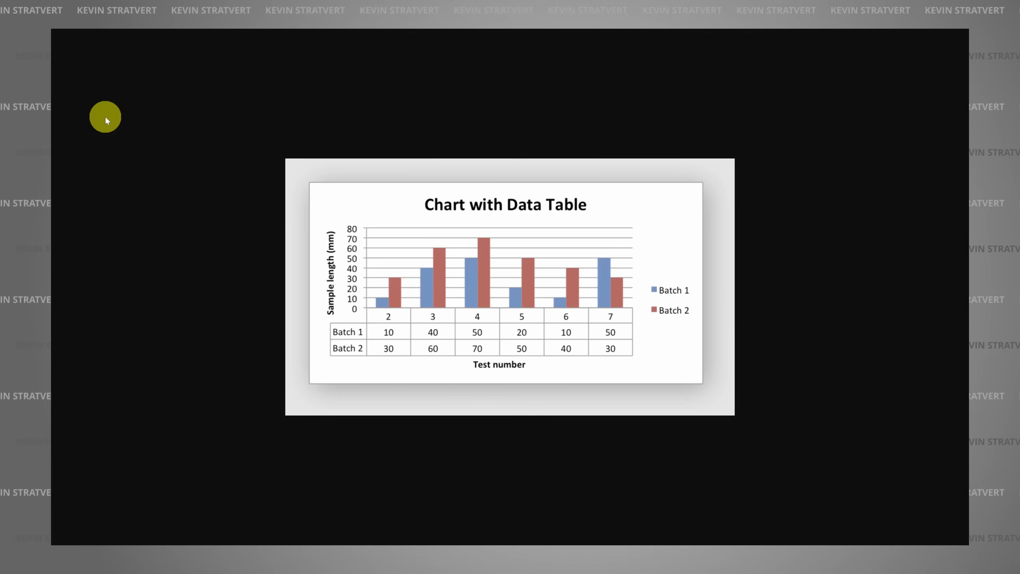
- Copy the chart image into a new chat, submit "Extract the data from this table", and follow up with "Transpose this"
{"action": "right_click", "coordinate": [417, 257]}
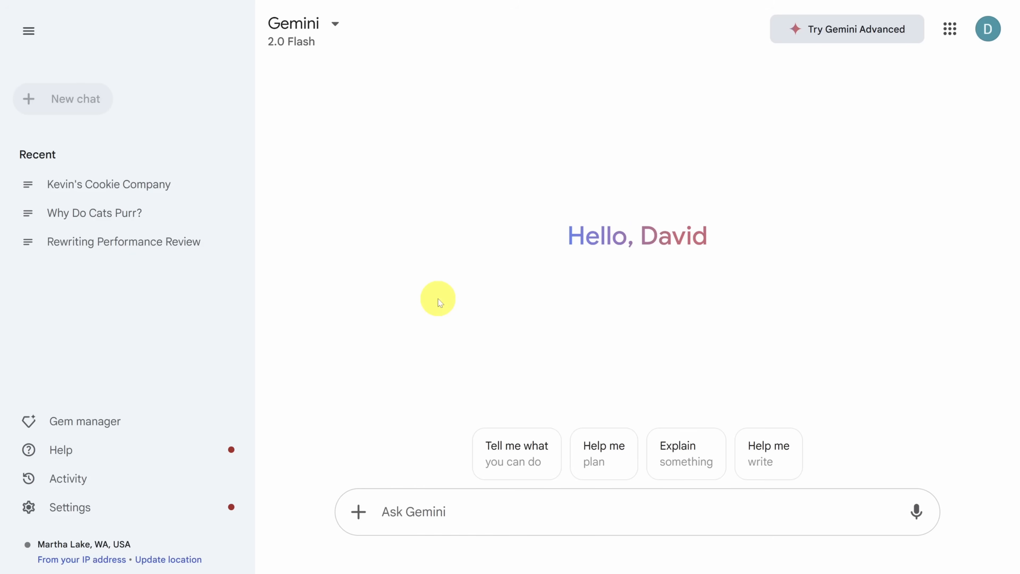
{"action": "left_click", "coordinate": [459, 512]}
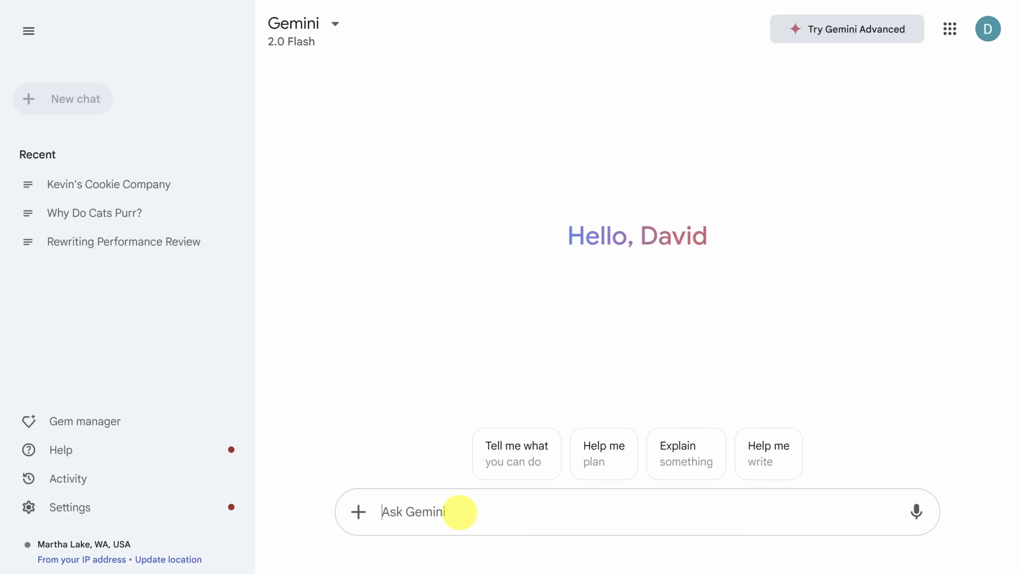
{"action": "key", "text": "ctrl+v"}
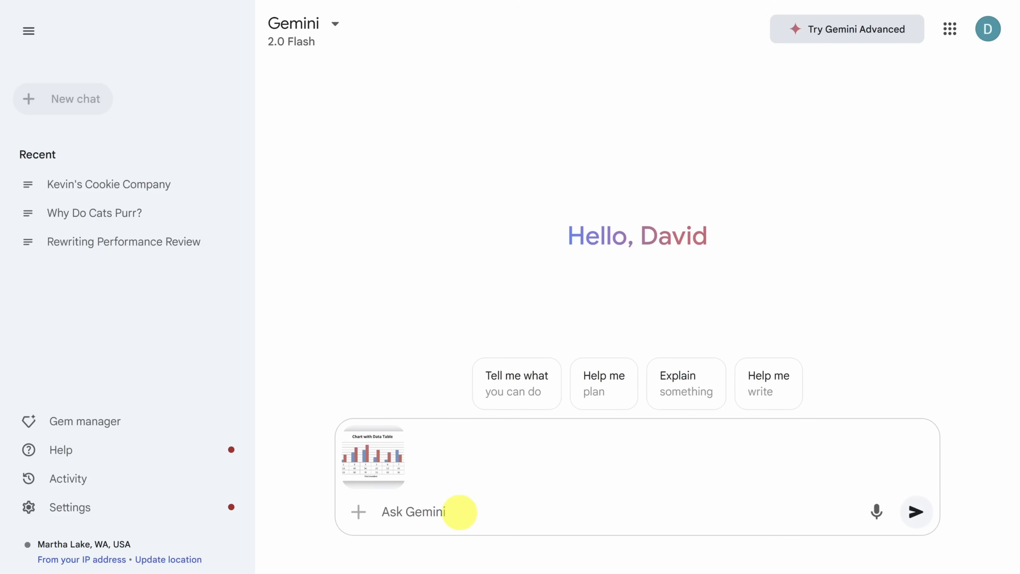
{"action": "type", "text": "Extract the data from this table"}
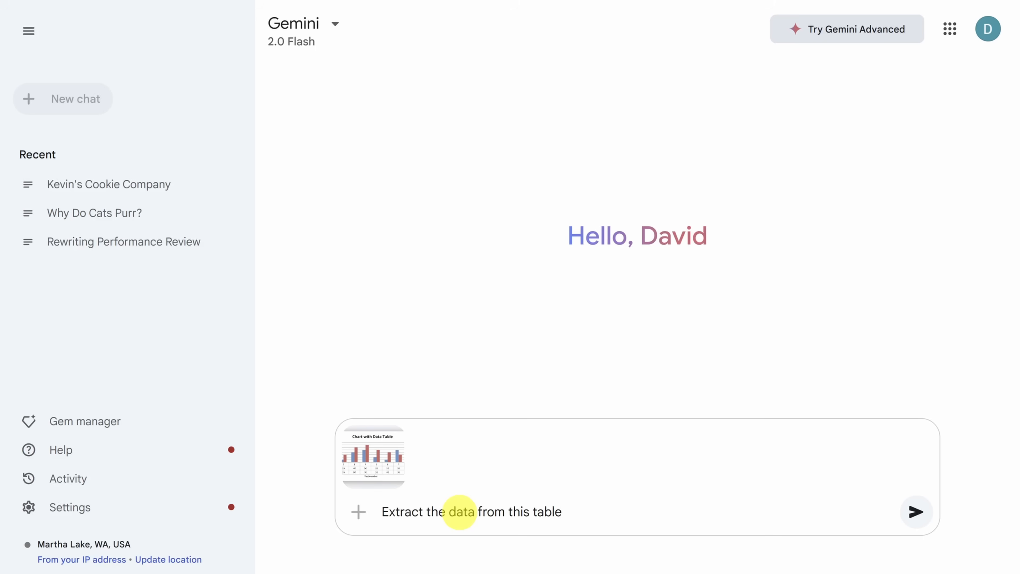
{"action": "left_click", "coordinate": [916, 512]}
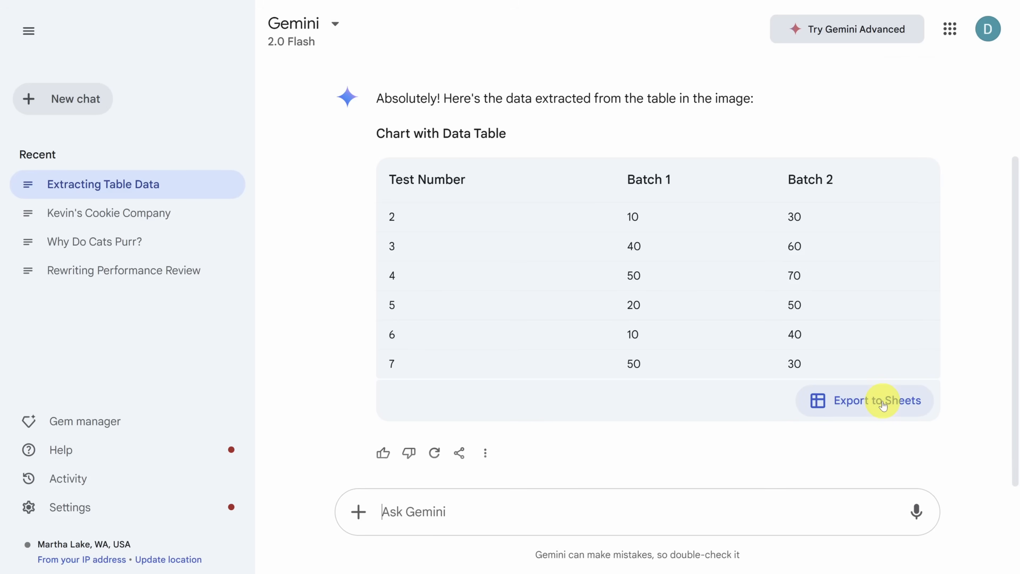
{"action": "type", "text": "Transpose this"}
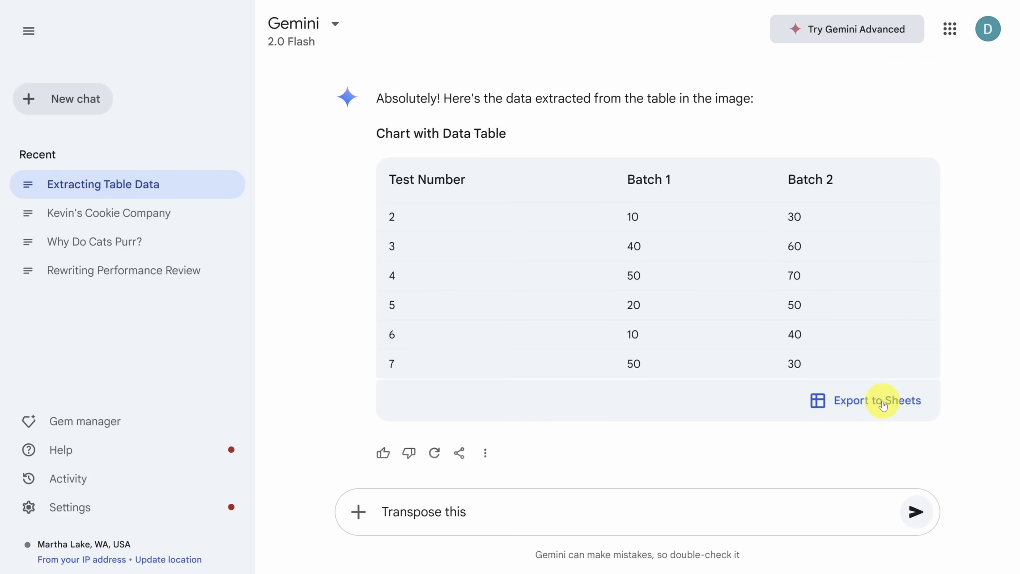
{"action": "key", "text": "Return"}
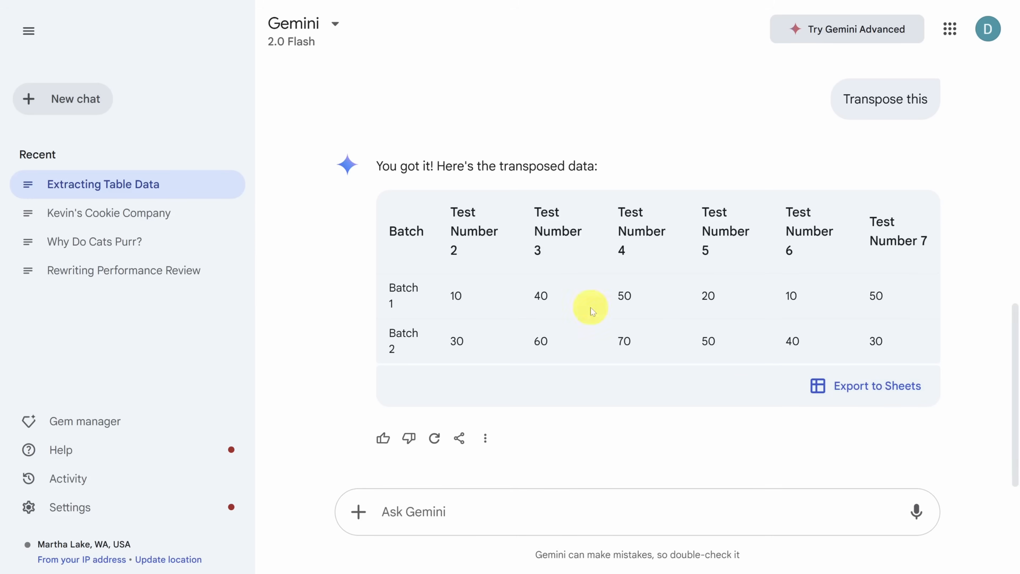
- Reopen the earlier chats about why cats purr and rewriting the performance review
{"action": "left_click", "coordinate": [110, 243]}
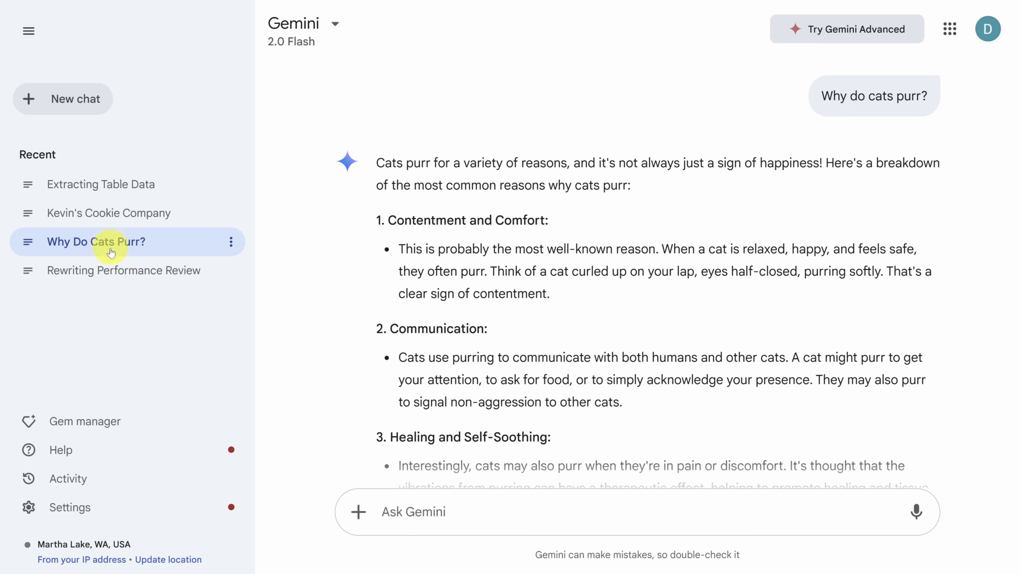
{"action": "left_click", "coordinate": [115, 272]}
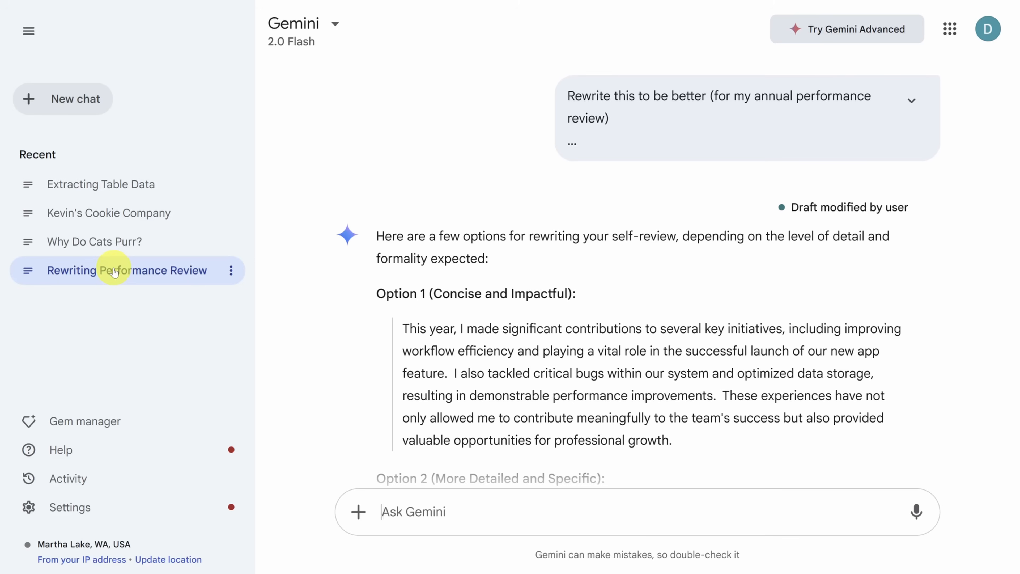
- Enable the Google Workspace extension and connect it to the account after reviewing the content-sharing notice
{"action": "left_click", "coordinate": [114, 510]}
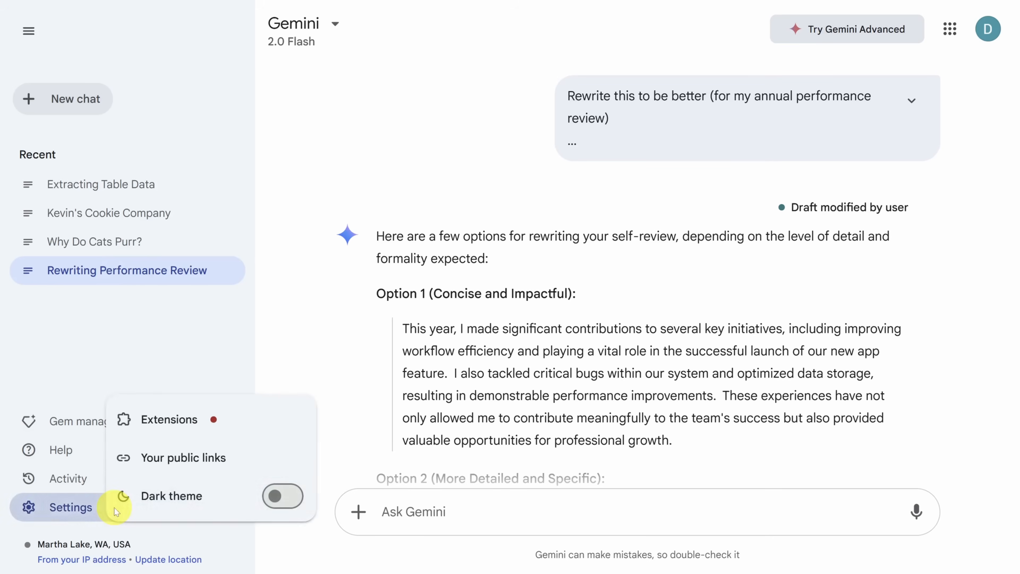
{"action": "left_click", "coordinate": [165, 419]}
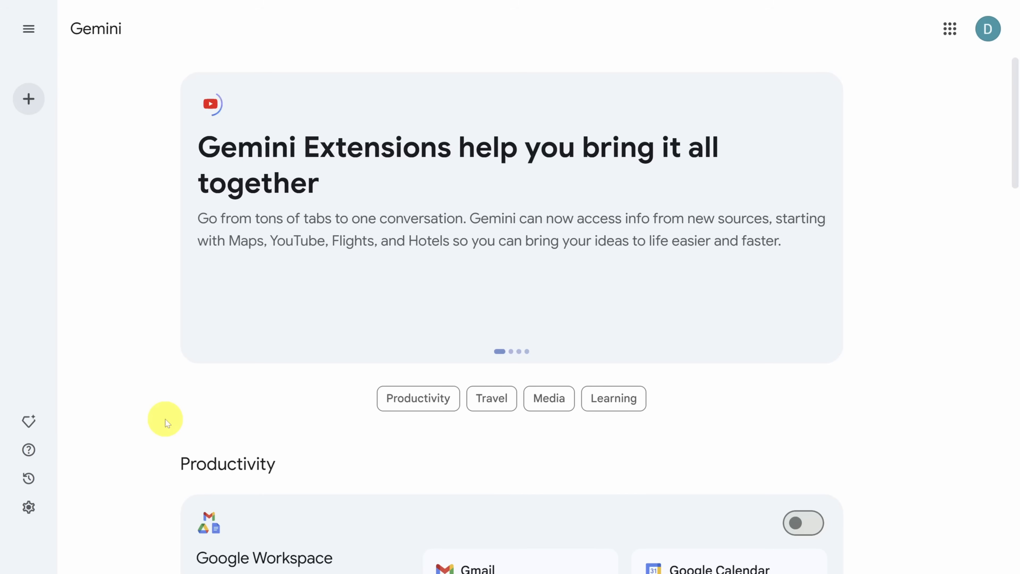
{"action": "scroll", "coordinate": [165, 418], "scroll_direction": "down", "scroll_amount": 5}
{"action": "scroll", "coordinate": [165, 420], "scroll_direction": "down", "scroll_amount": 4}
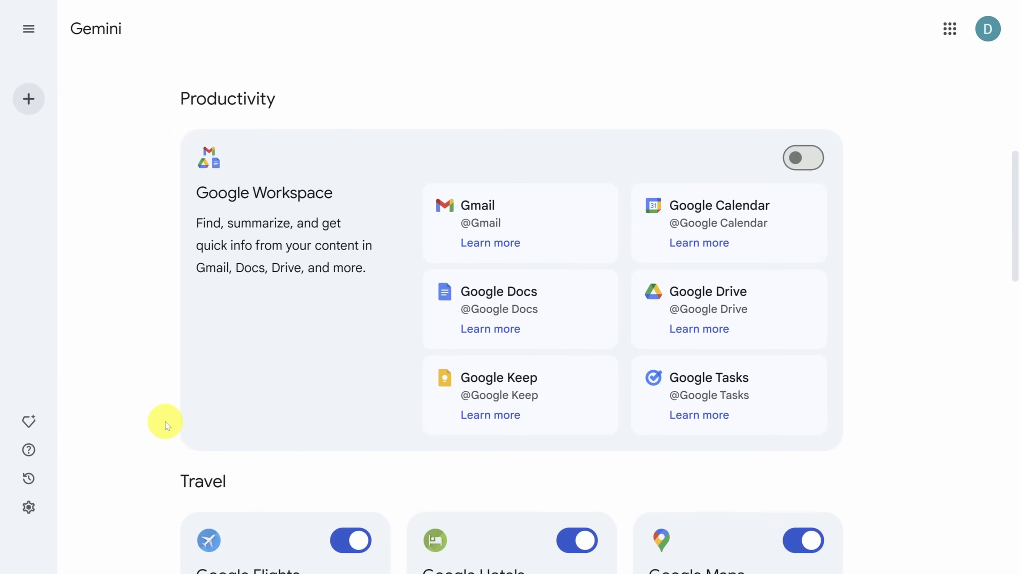
{"action": "left_click", "coordinate": [803, 152]}
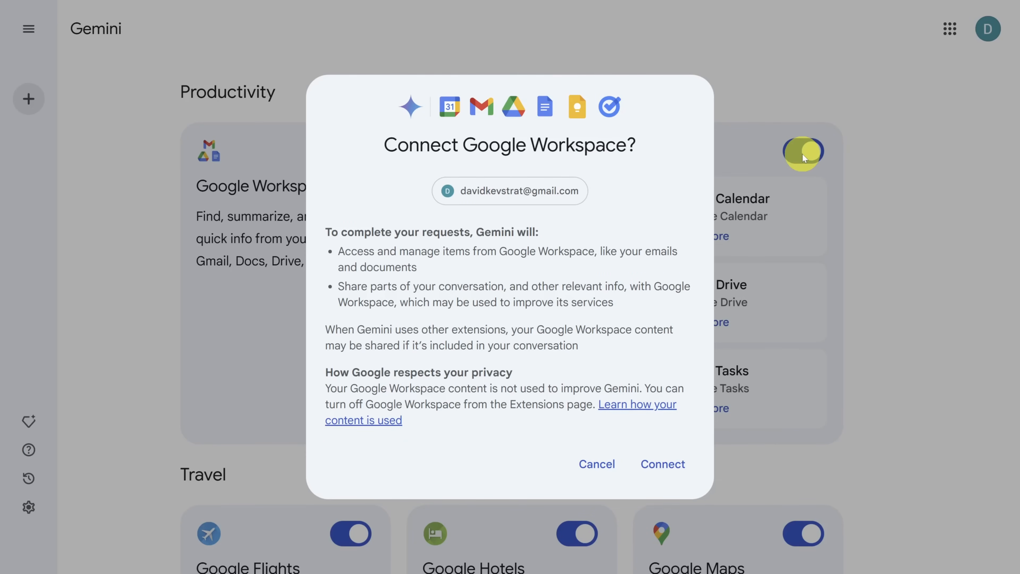
{"action": "left_click_drag", "start_coordinate": [511, 331], "coordinate": [585, 344]}
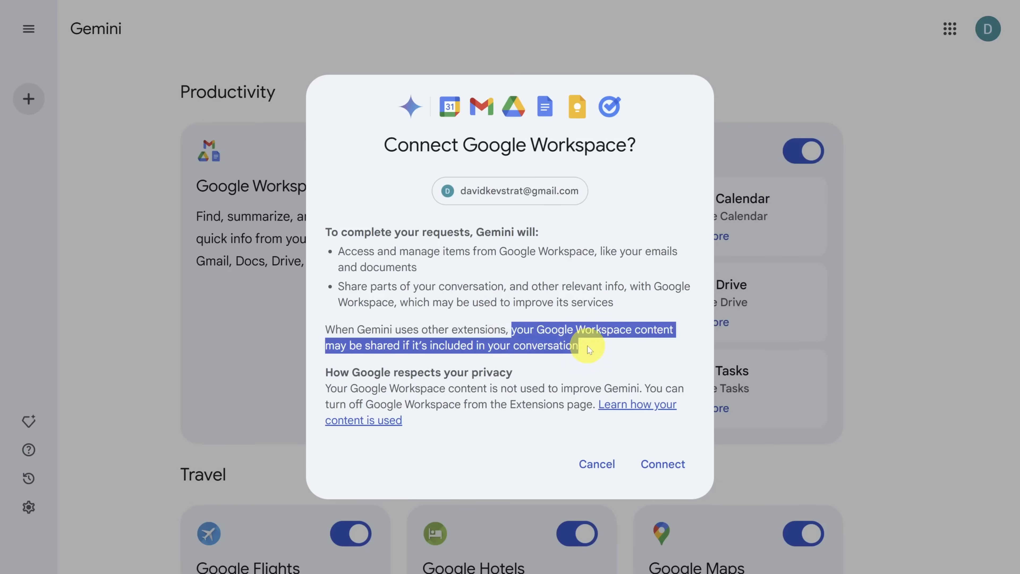
{"action": "left_click", "coordinate": [660, 463]}
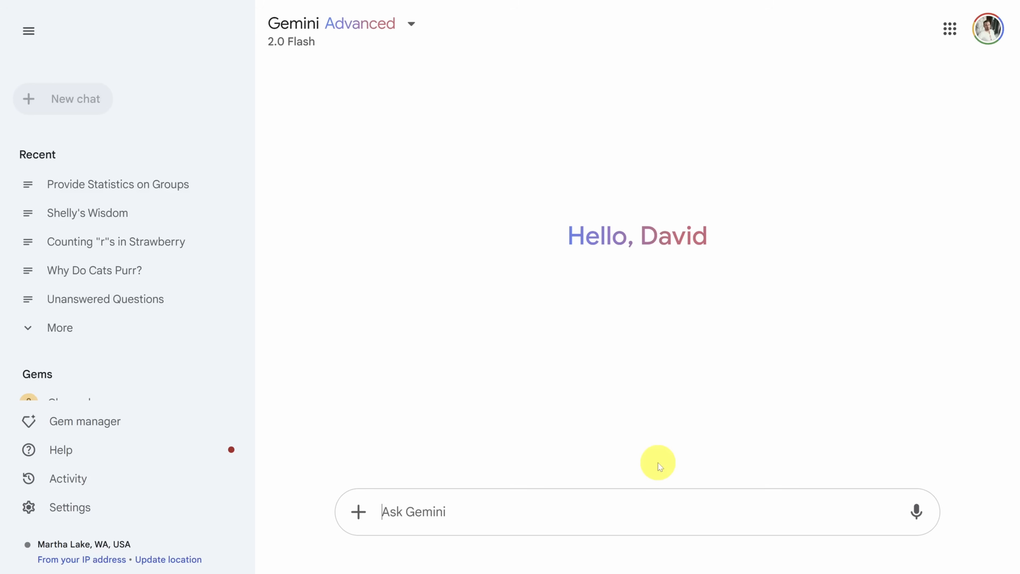
{"action": "type", "text": "@"}
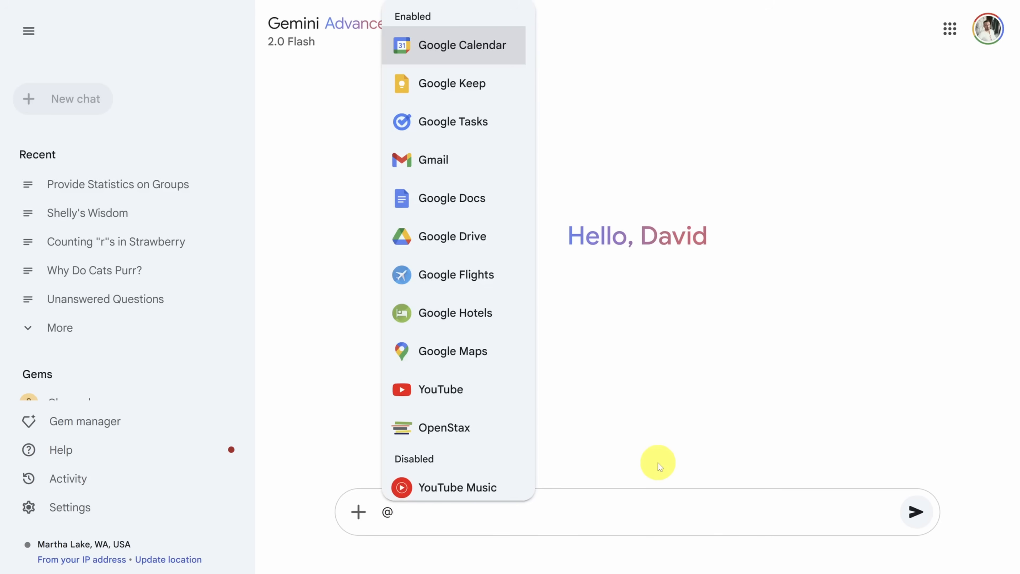
{"action": "left_click", "coordinate": [448, 165]}
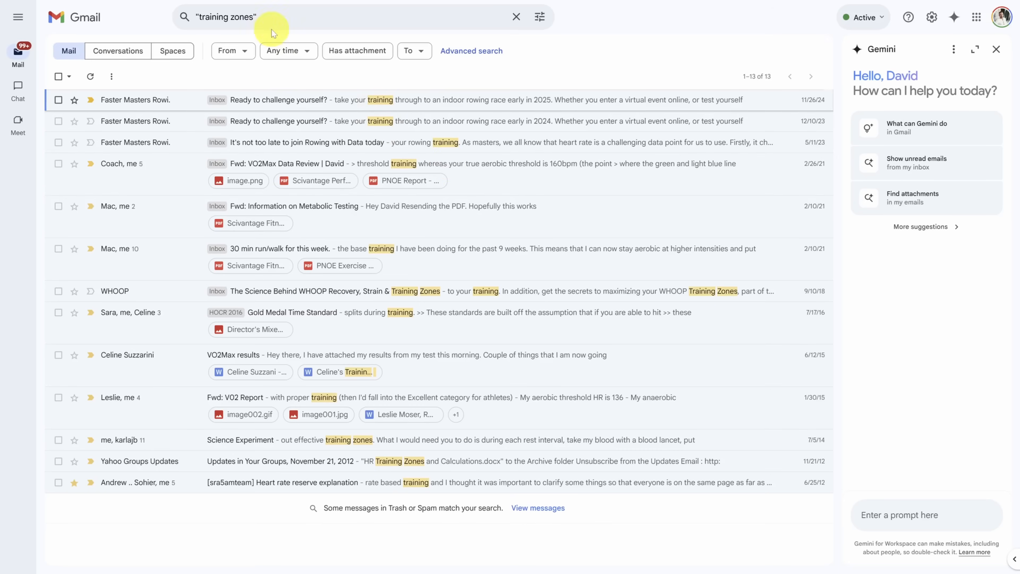
{"action": "left_click_drag", "start_coordinate": [267, 17], "coordinate": [201, 16]}
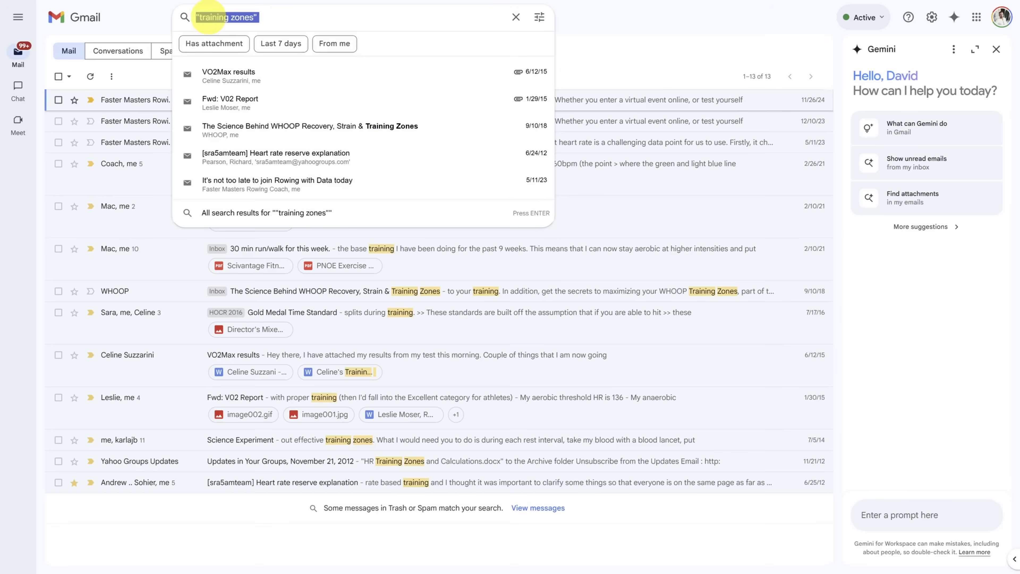
{"action": "left_click", "coordinate": [154, 17]}
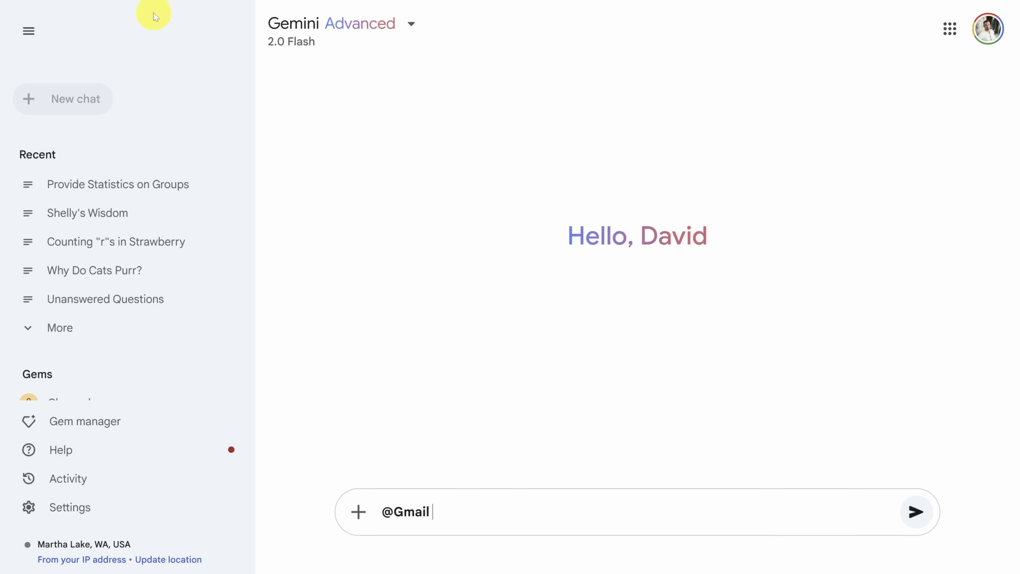
{"action": "type", "text": "find all emails that discuss training zones in depth"}
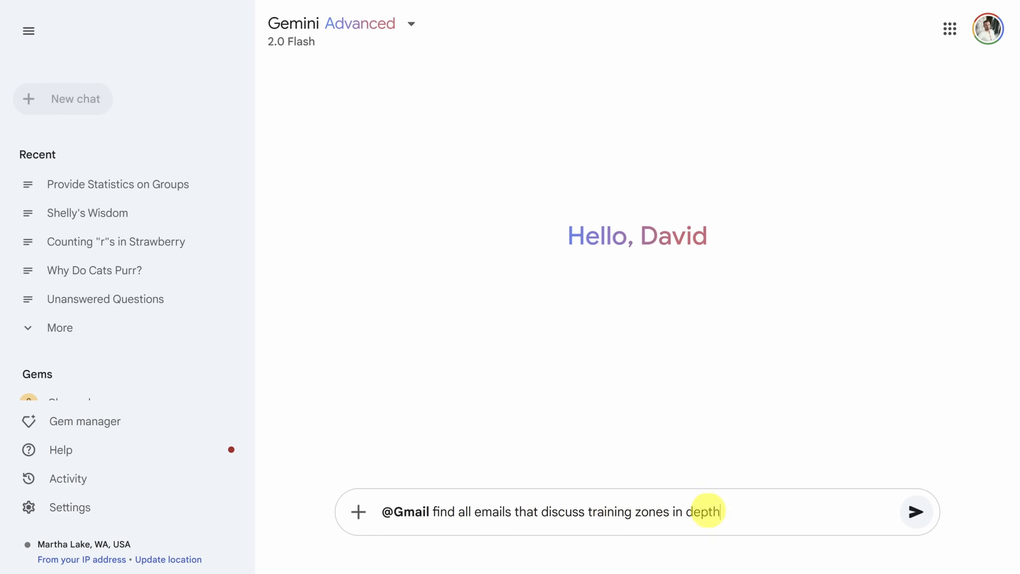
{"action": "left_click", "coordinate": [917, 512]}
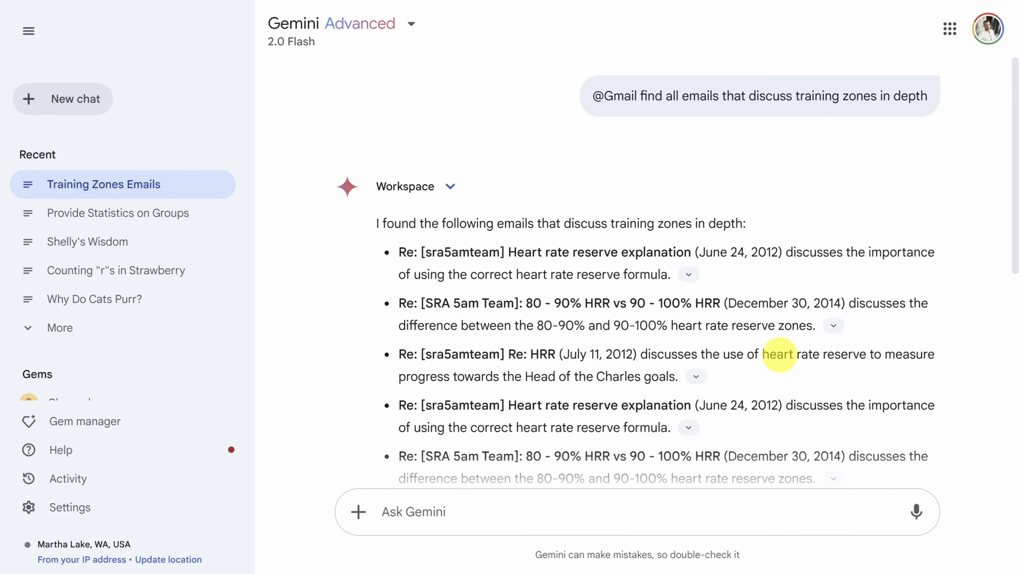
- Show the source of the first "Heart rate reserve explanation" result, view the email in Gmail, and return to the chat
{"action": "left_click", "coordinate": [689, 276]}
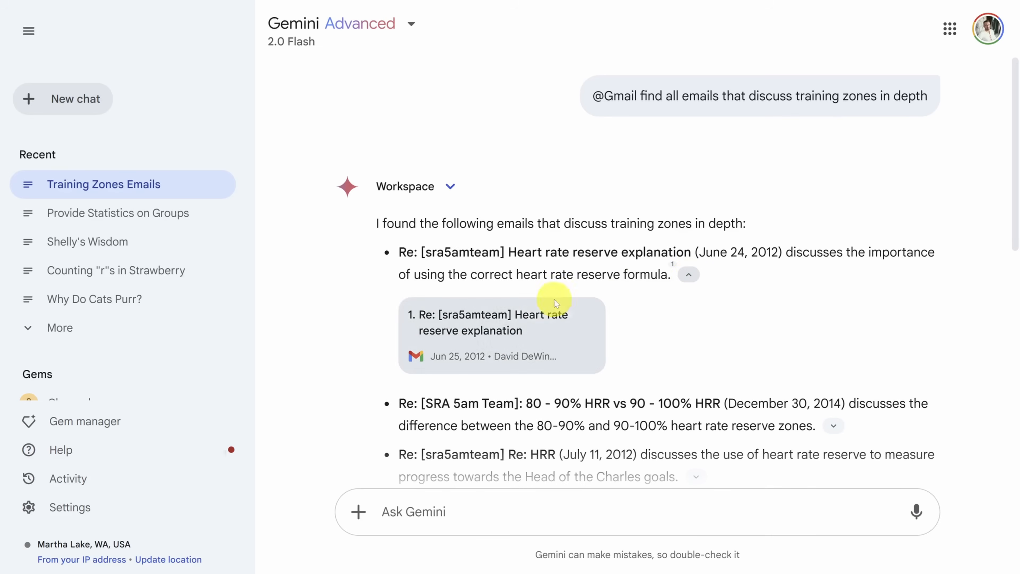
{"action": "left_click", "coordinate": [494, 335]}
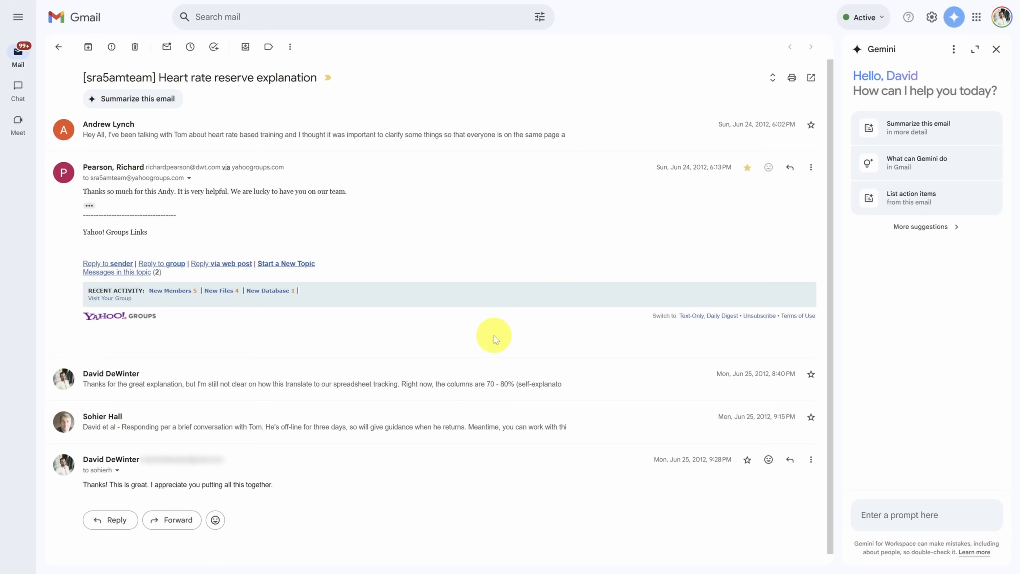
{"action": "key", "text": "ctrl+w"}
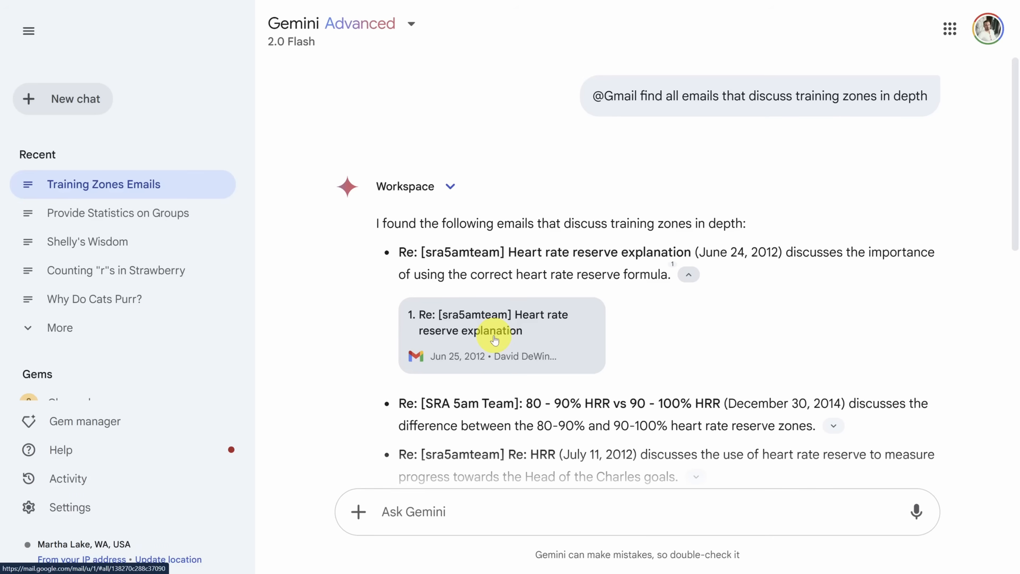
{"action": "left_click", "coordinate": [472, 507]}
{"action": "type", "text": "@Gmail What restaurant have I not been to in a while that I might enjoy going to again?"}
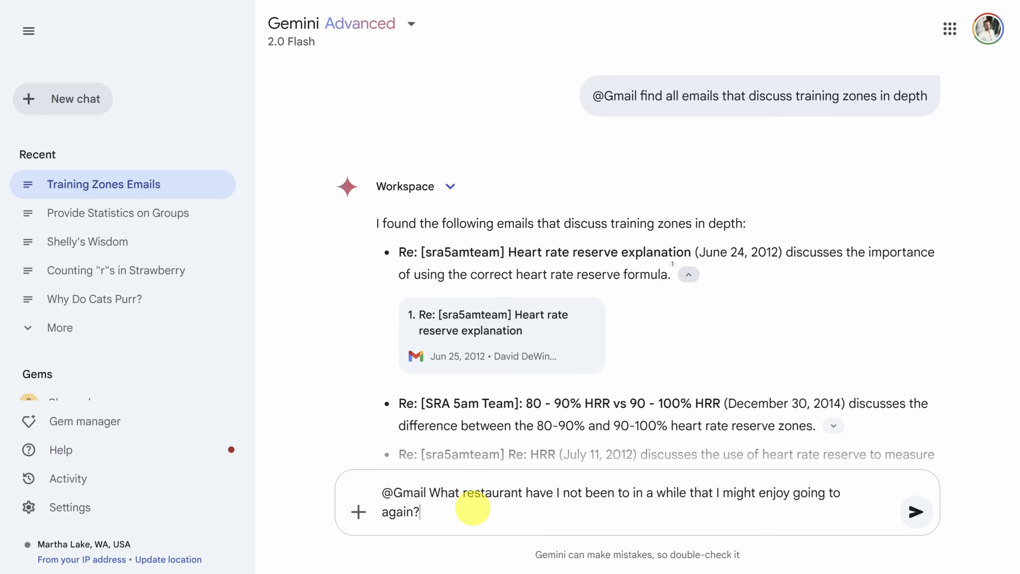
{"action": "left_click", "coordinate": [916, 513]}
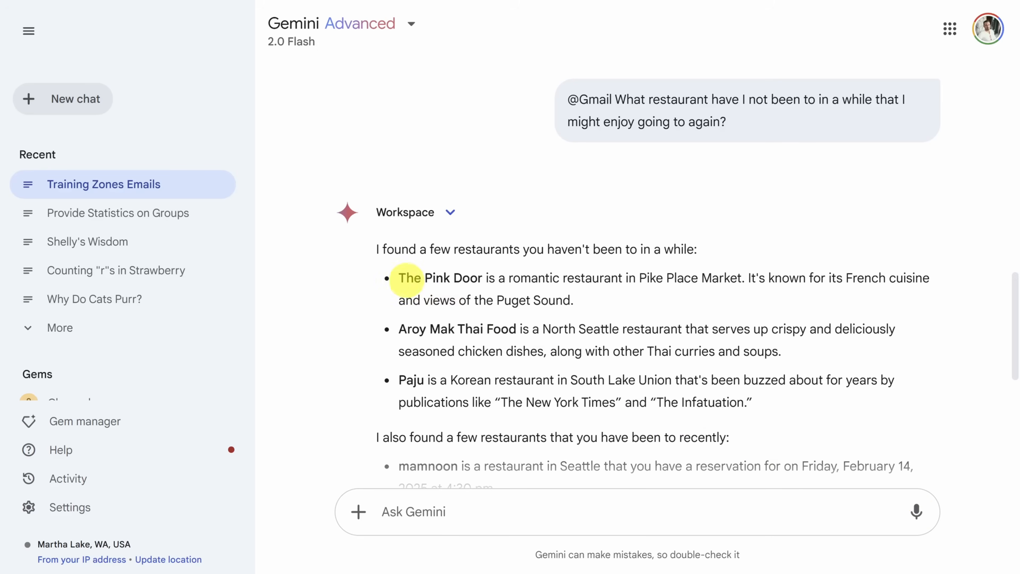
{"action": "left_click_drag", "start_coordinate": [399, 279], "coordinate": [589, 301]}
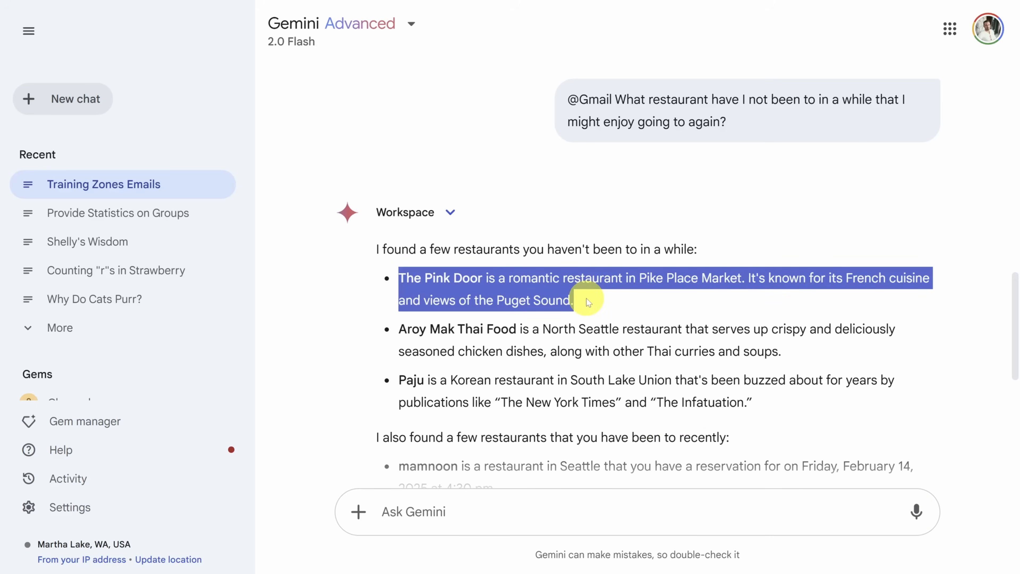
{"action": "left_click_drag", "start_coordinate": [752, 403], "coordinate": [388, 334]}
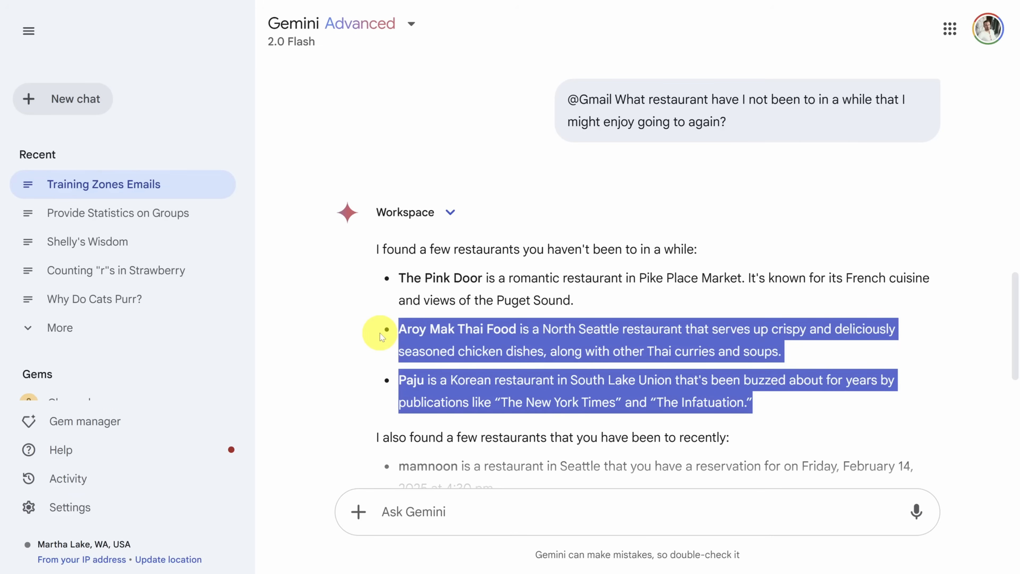
{"action": "left_click", "coordinate": [490, 514]}
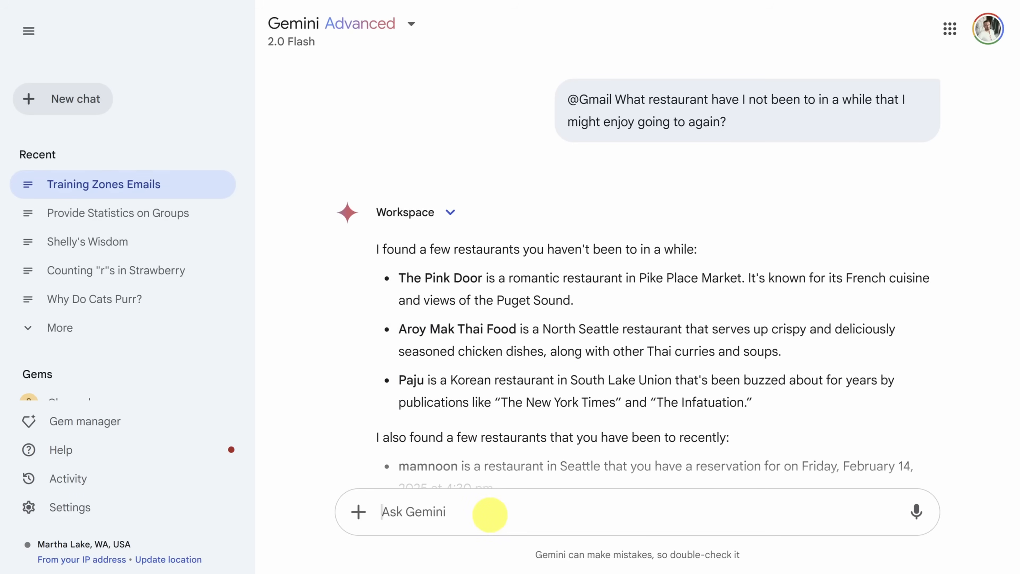
{"action": "type", "text": "@Gmail Do I have any recent emails that require my attention?"}
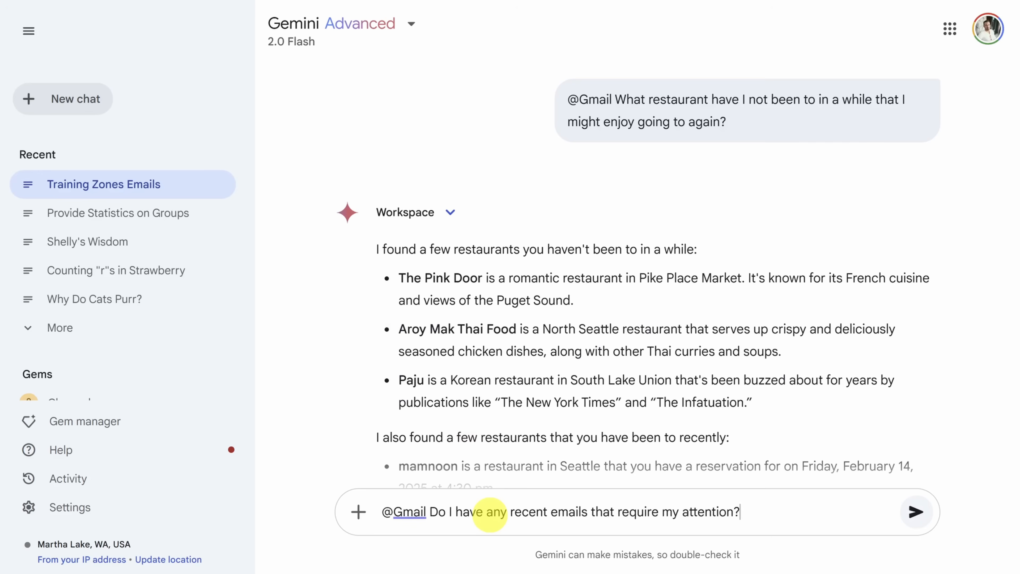
{"action": "left_click", "coordinate": [916, 512]}
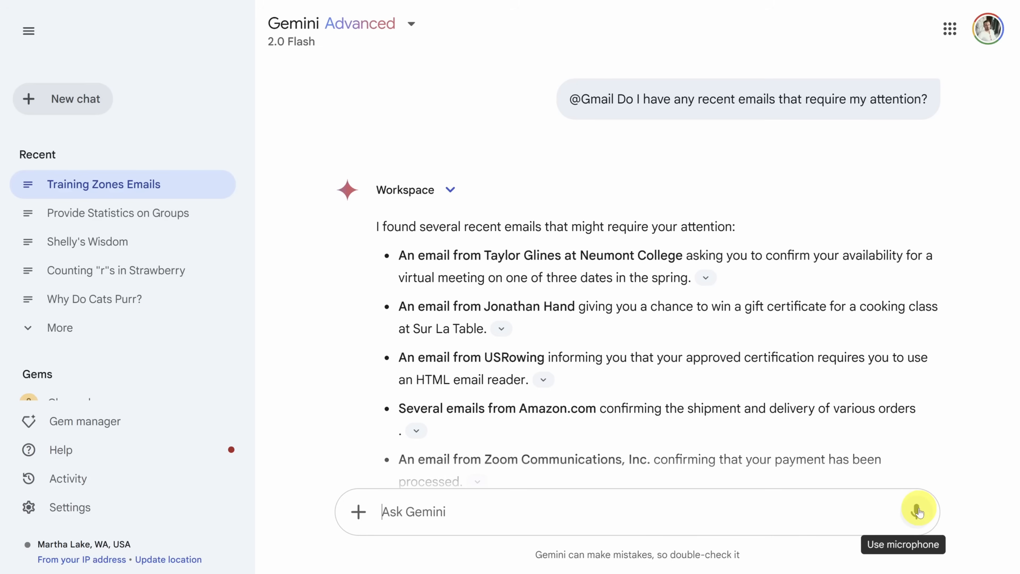
- Ask the Google Drive extension in a new chat to "List all my training plan documents" and check the "training plans" search in Drive
{"action": "left_click", "coordinate": [67, 101]}
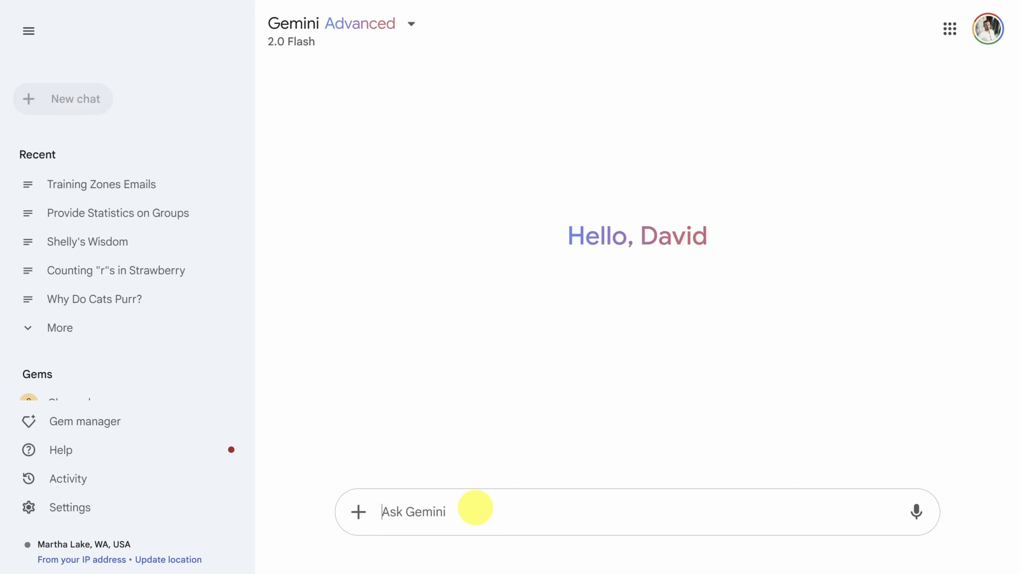
{"action": "type", "text": "@"}
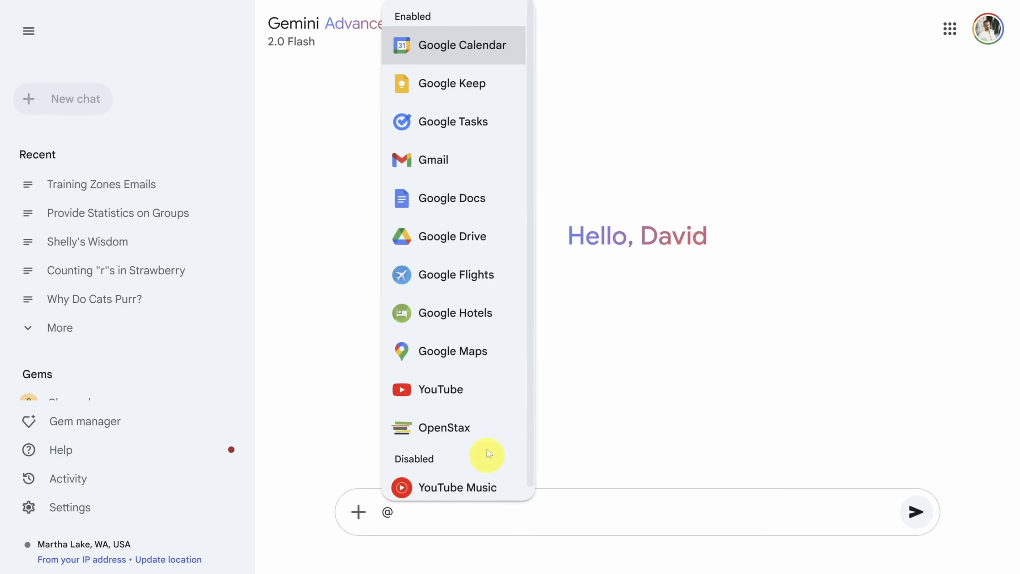
{"action": "left_click", "coordinate": [482, 241]}
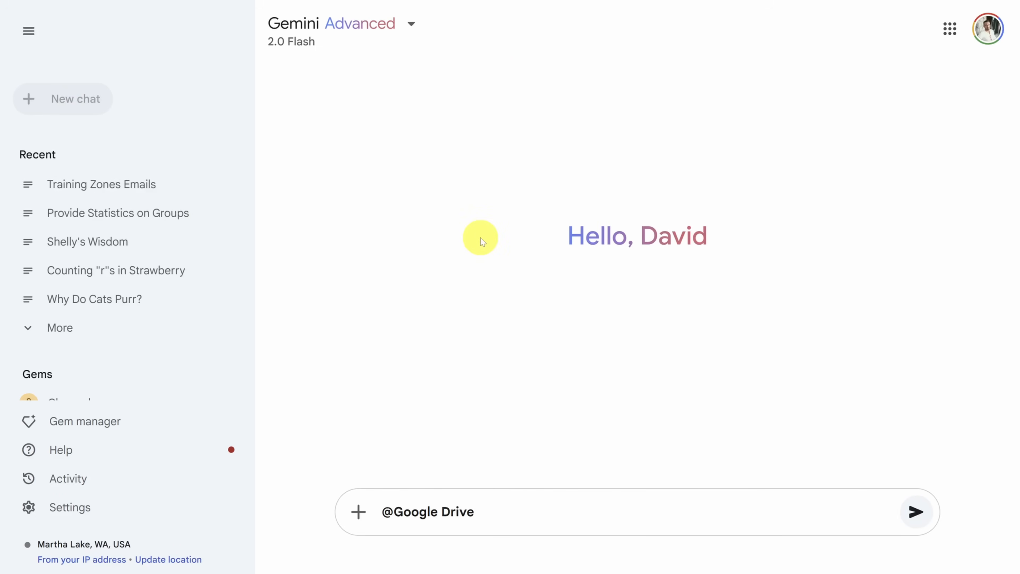
{"action": "type", "text": "List all my training plan documents"}
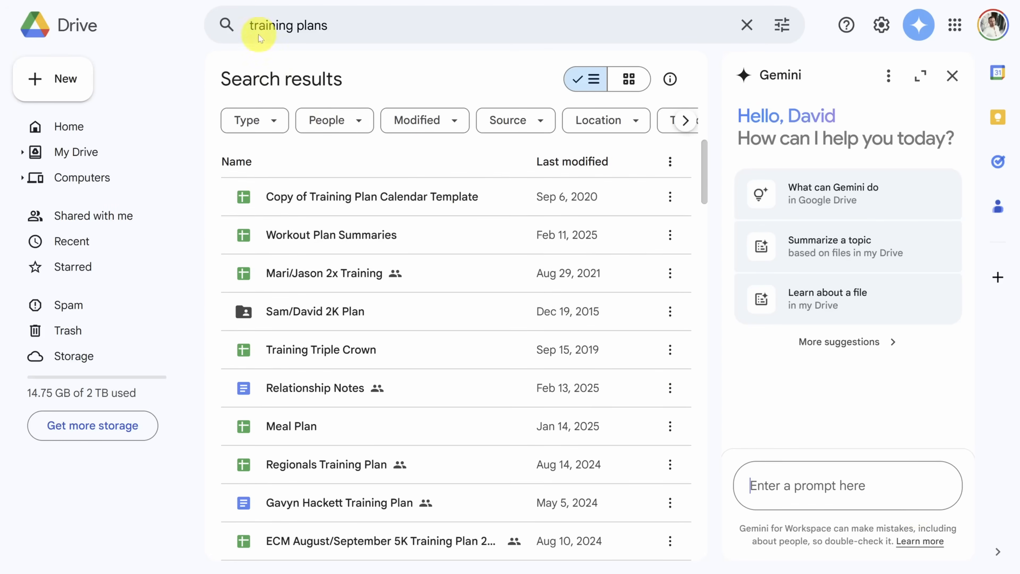
{"action": "left_click", "coordinate": [257, 24]}
{"action": "left_click", "coordinate": [340, 25]}
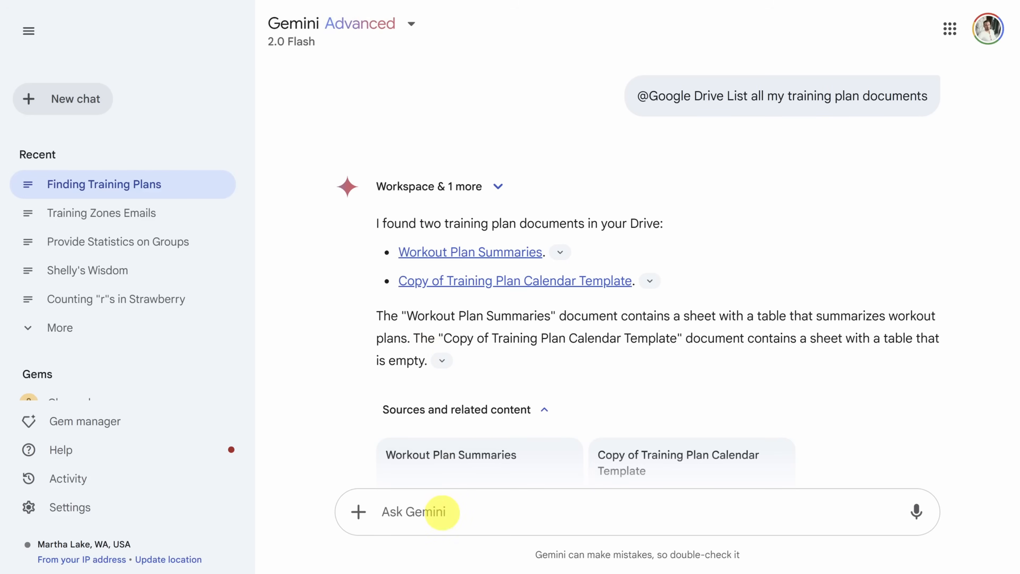
{"action": "type", "text": "@Google Drive \"Plews and Laursen 2017-TID Olympic rowers_IJSPP.pdf\" summarize this document"}
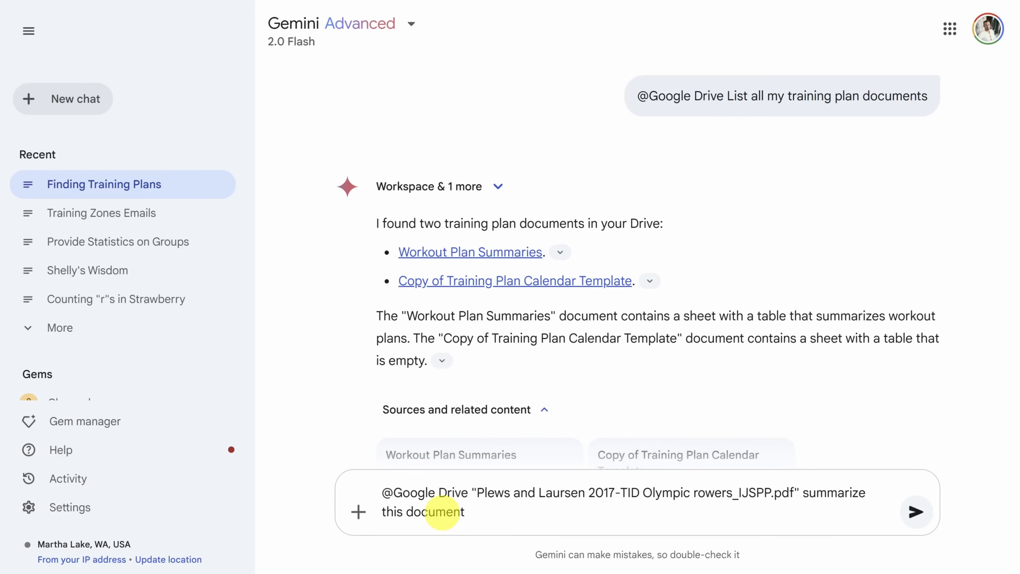
{"action": "left_click_drag", "start_coordinate": [476, 493], "coordinate": [795, 491]}
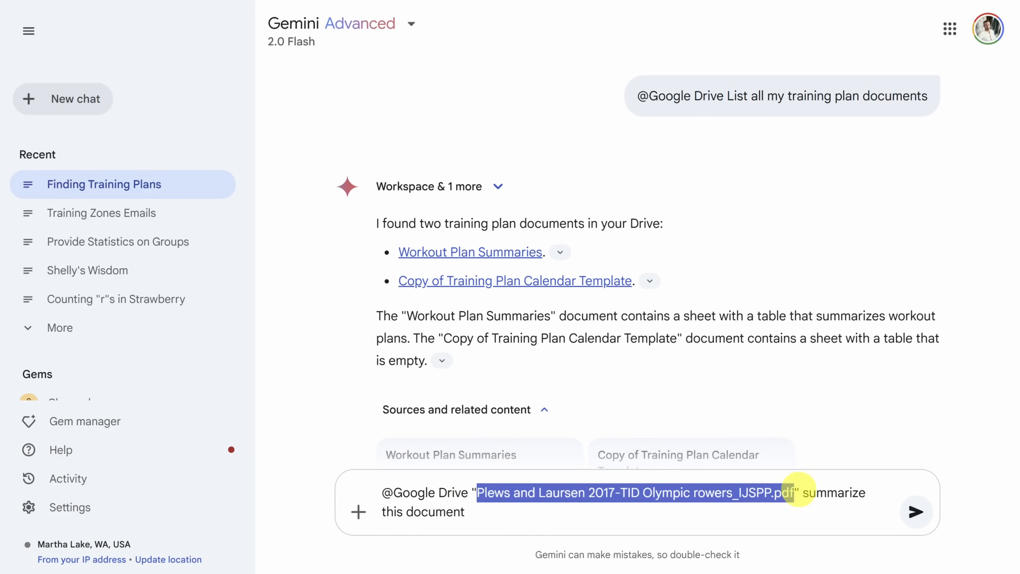
{"action": "left_click", "coordinate": [913, 511]}
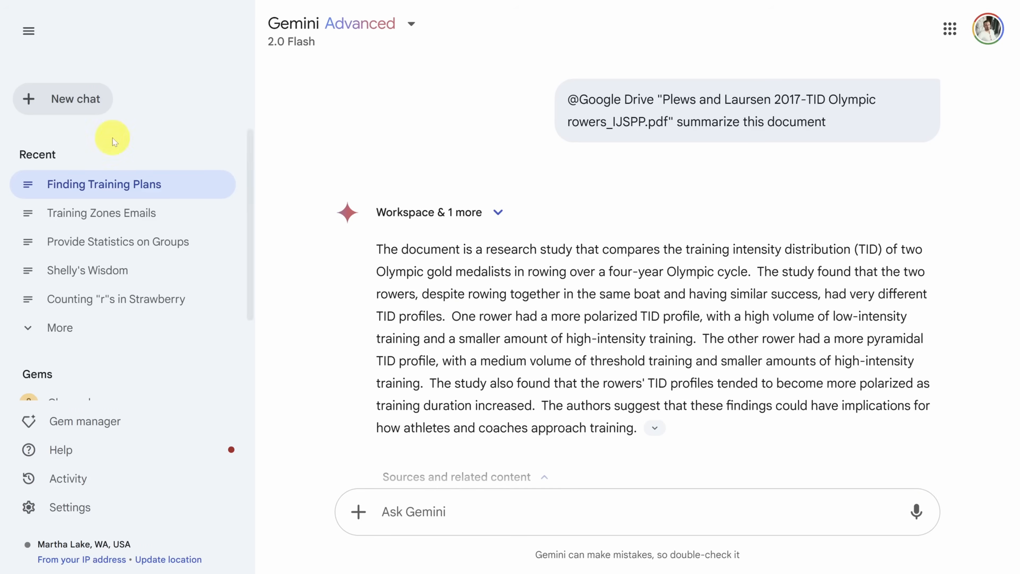
- In a new chat, ask the Google Calendar extension to schedule a Google Meet meeting with the attendee's e-mail on Mar 25 at 3pm
{"action": "left_click", "coordinate": [78, 99]}
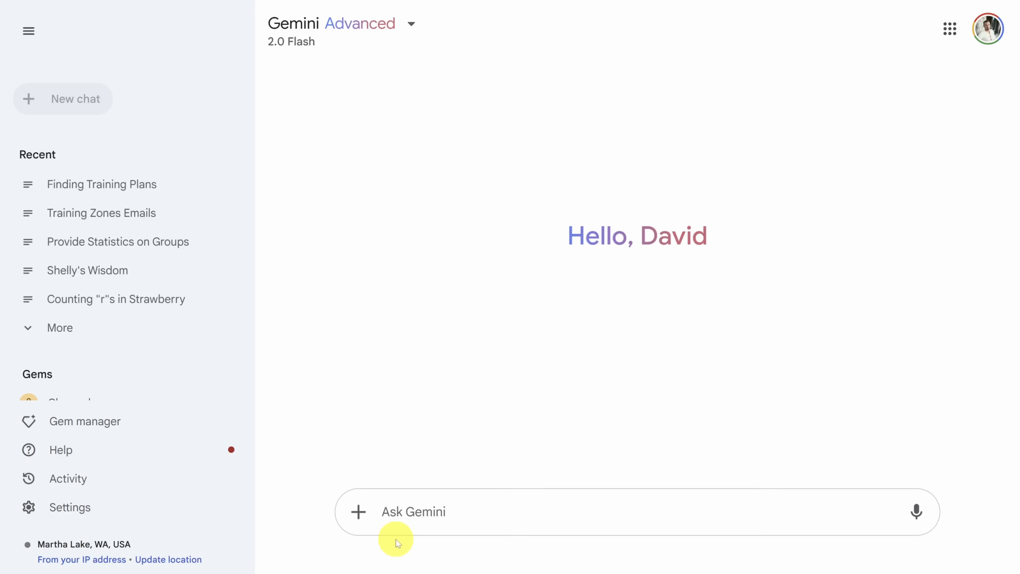
{"action": "type", "text": "@"}
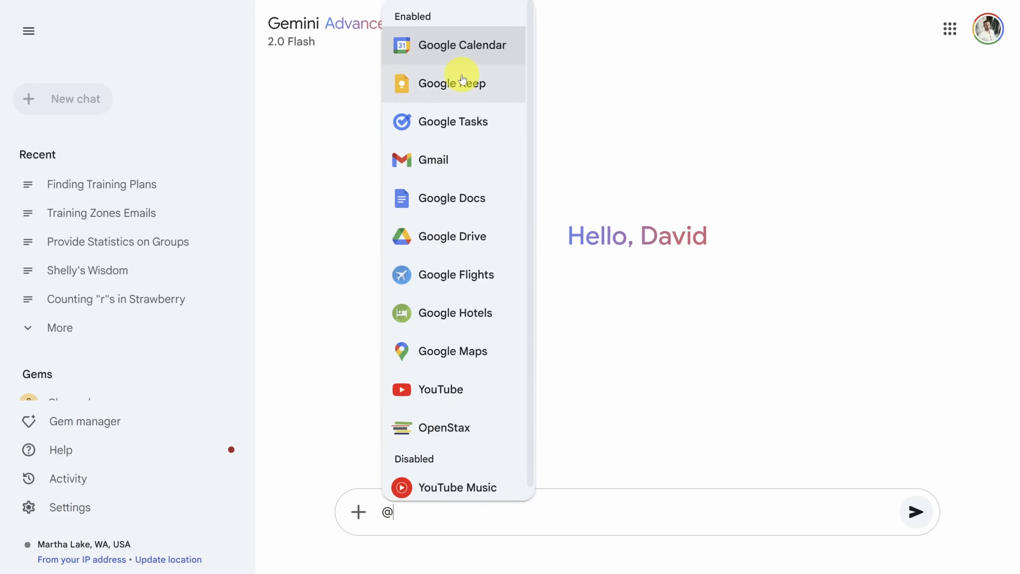
{"action": "left_click", "coordinate": [463, 50]}
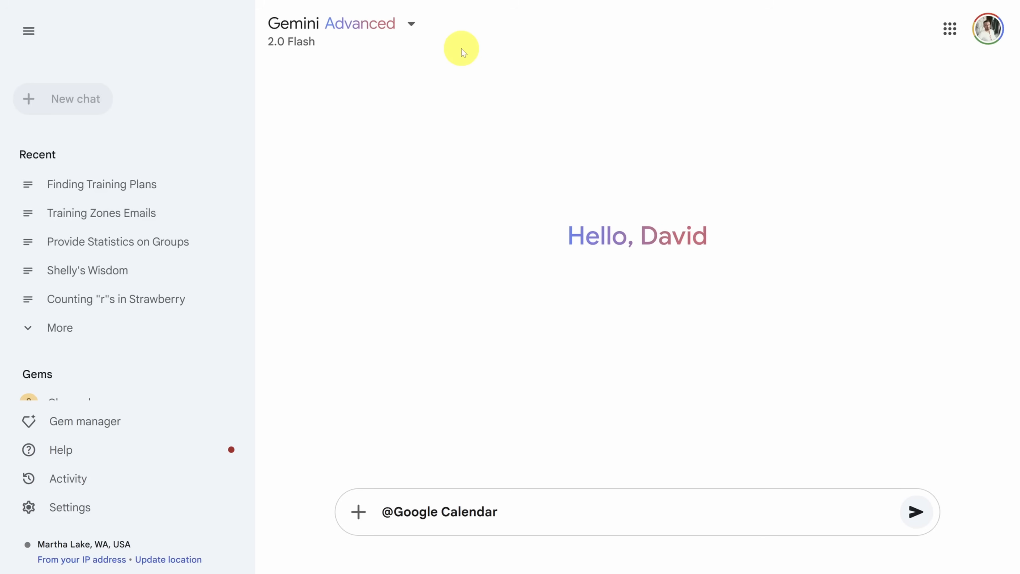
{"action": "key", "text": "ctrl+v"}
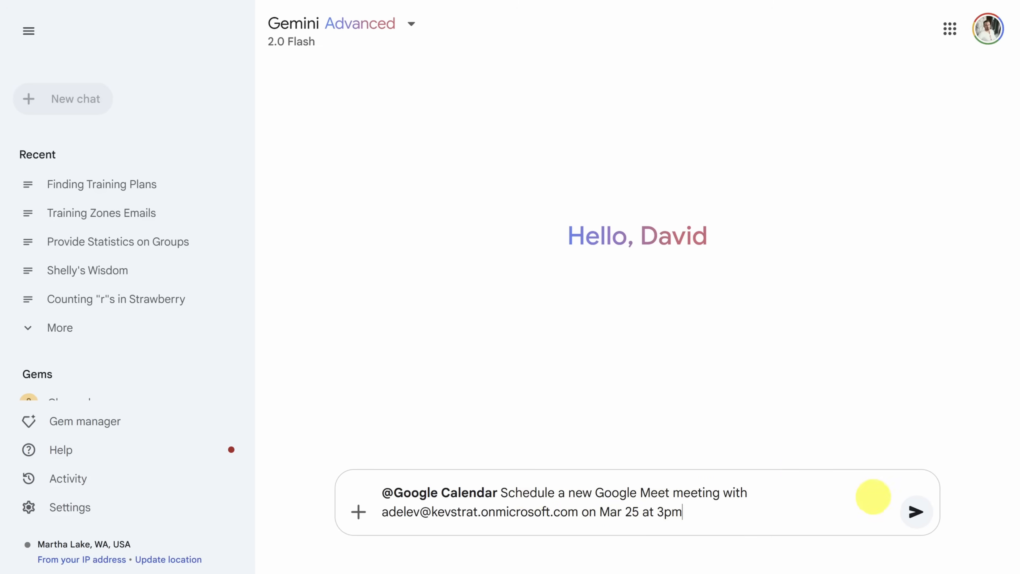
{"action": "left_click", "coordinate": [913, 517]}
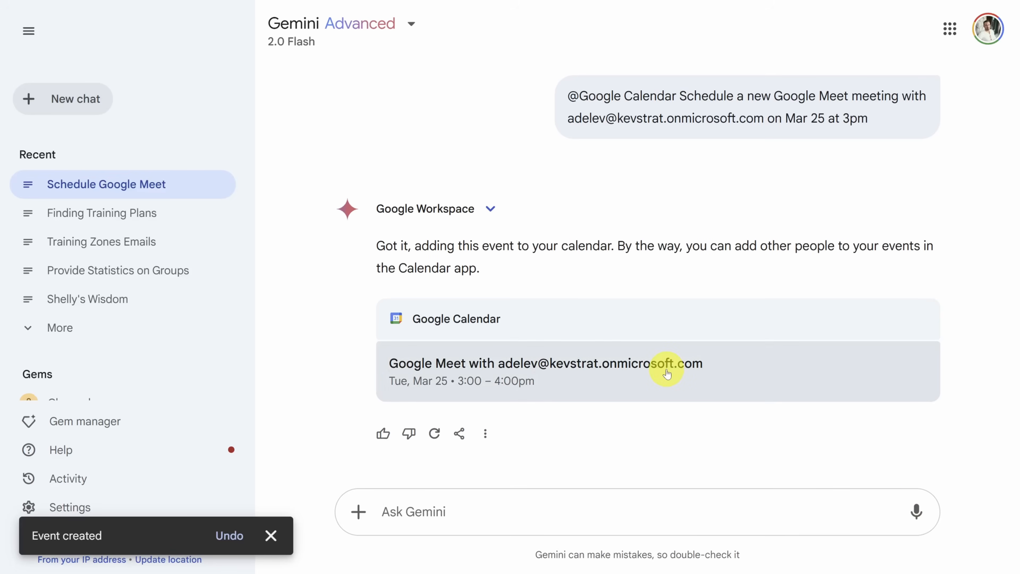
- View the new Google Meet event from its calendar card, and undo the event's creation
{"action": "type", "text": "t"}
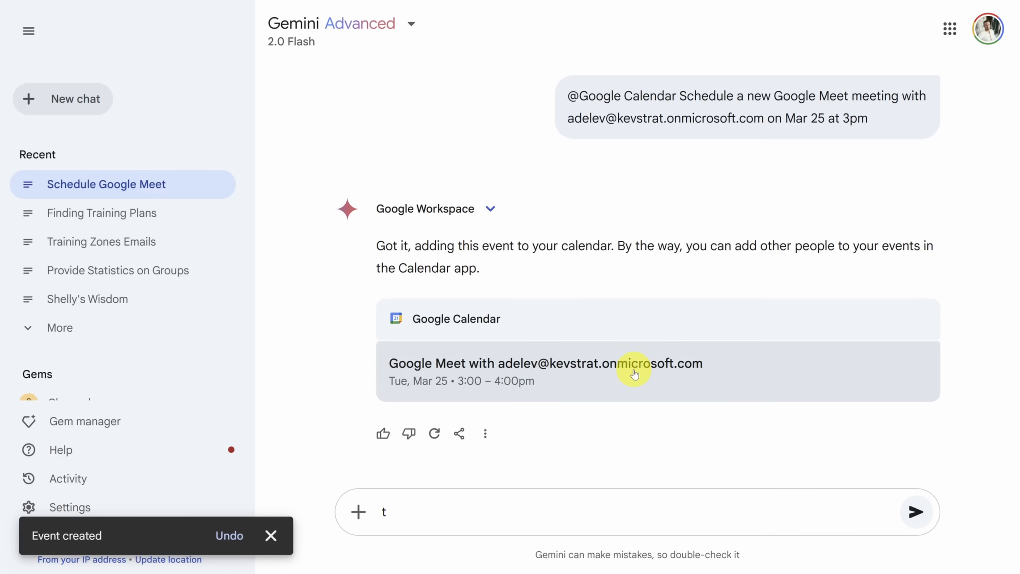
{"action": "left_click", "coordinate": [635, 374]}
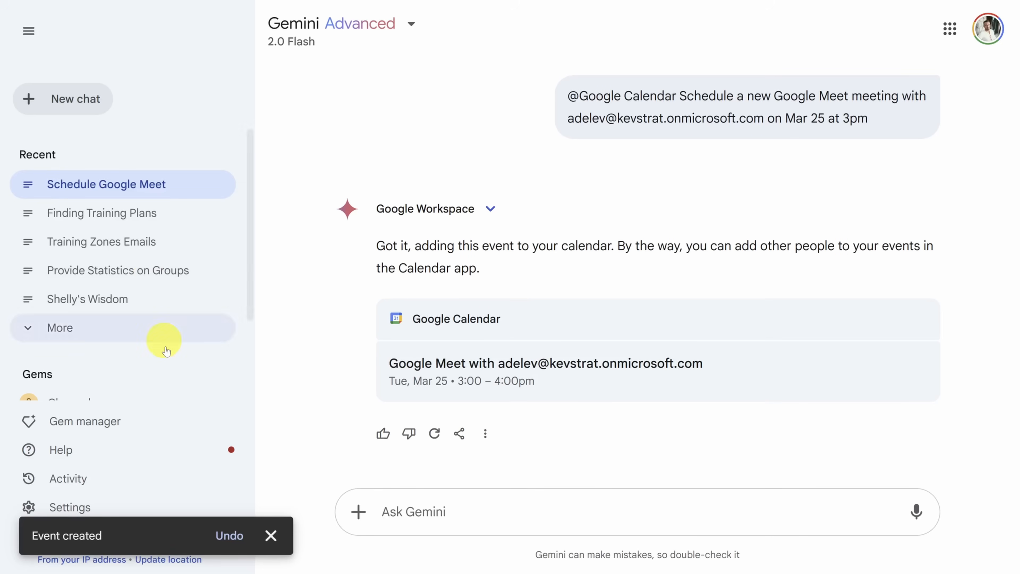
{"action": "left_click", "coordinate": [231, 538]}
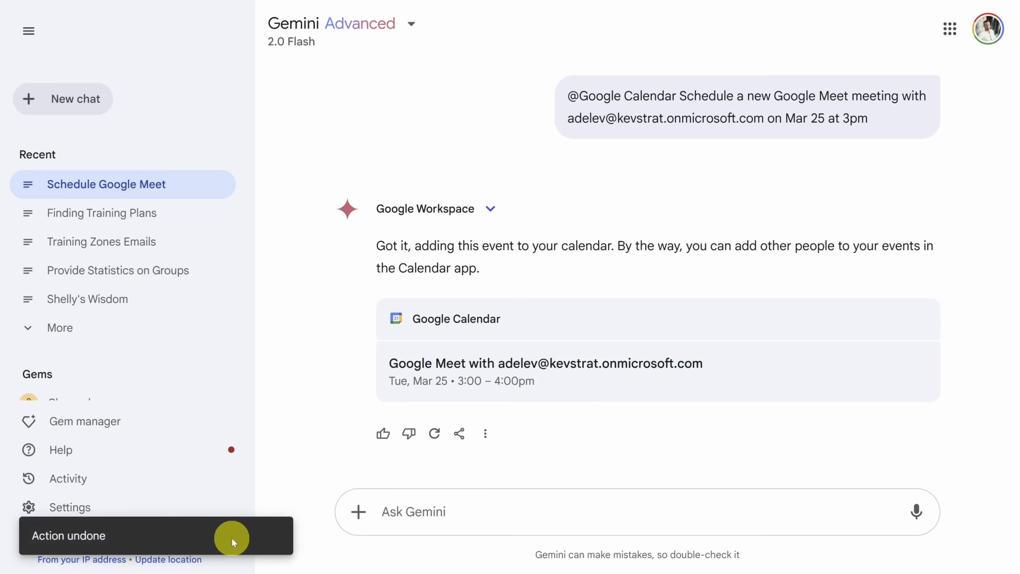
{"action": "left_click", "coordinate": [398, 512]}
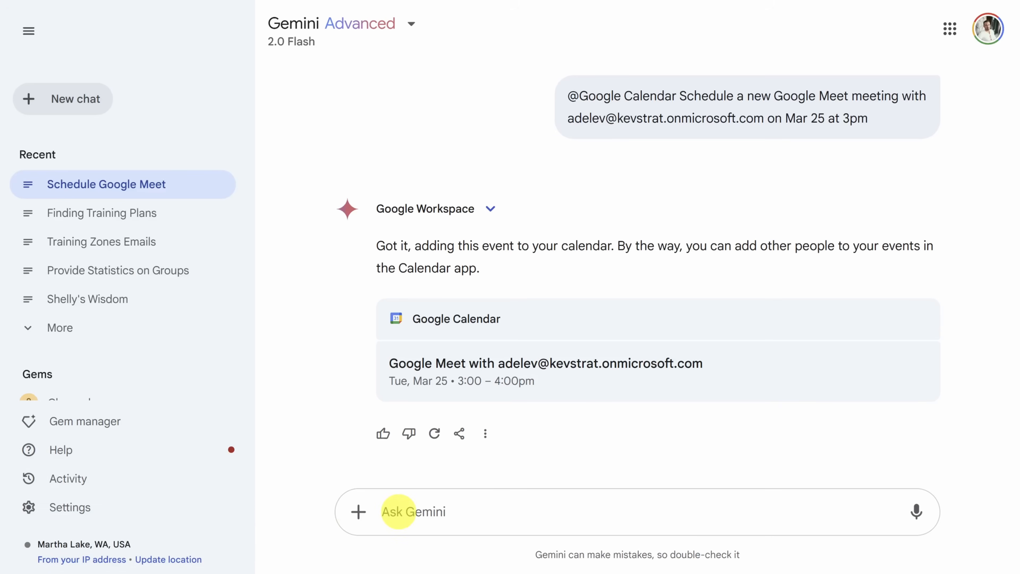
{"action": "type", "text": "@Google Calendar What’s coming up on my schedule?"}
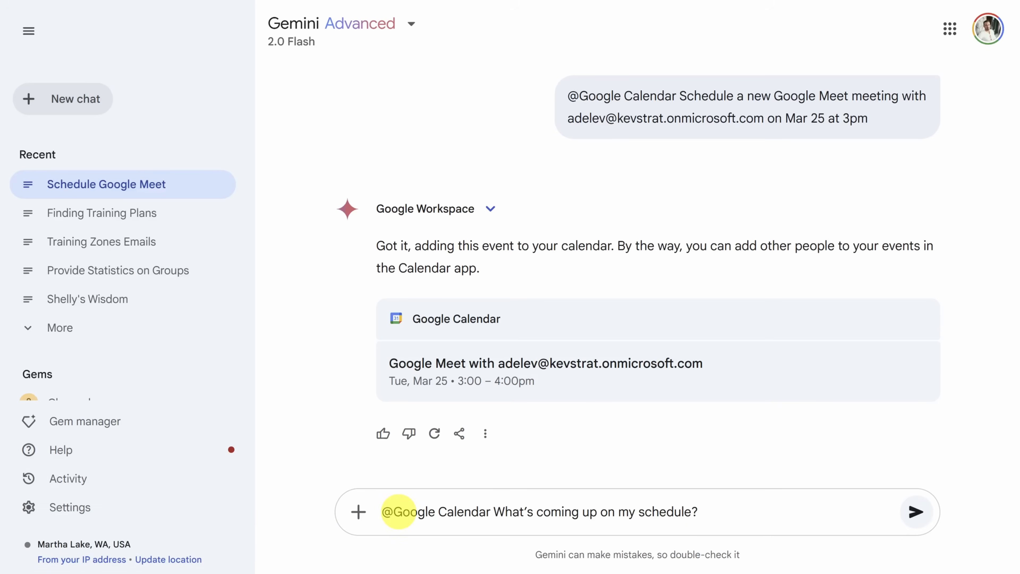
{"action": "key", "text": "Return"}
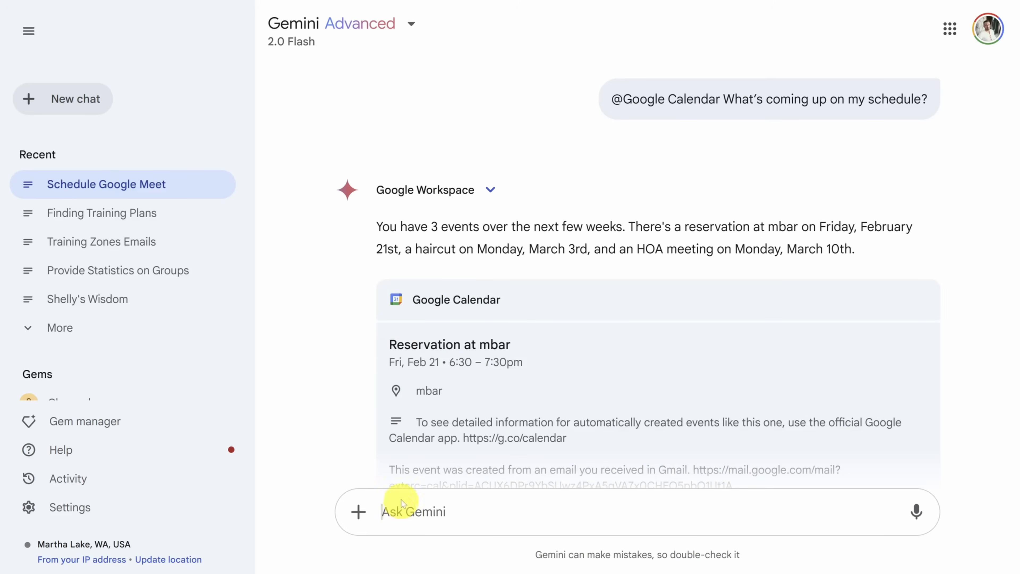
{"action": "scroll", "coordinate": [360, 343], "scroll_direction": "down", "scroll_amount": 5}
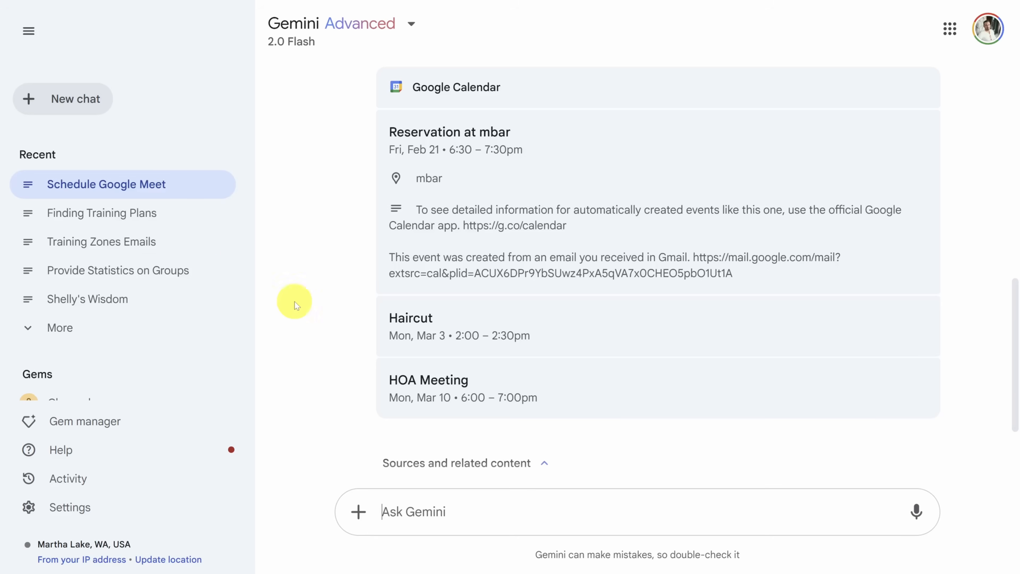
{"action": "left_click", "coordinate": [81, 104]}
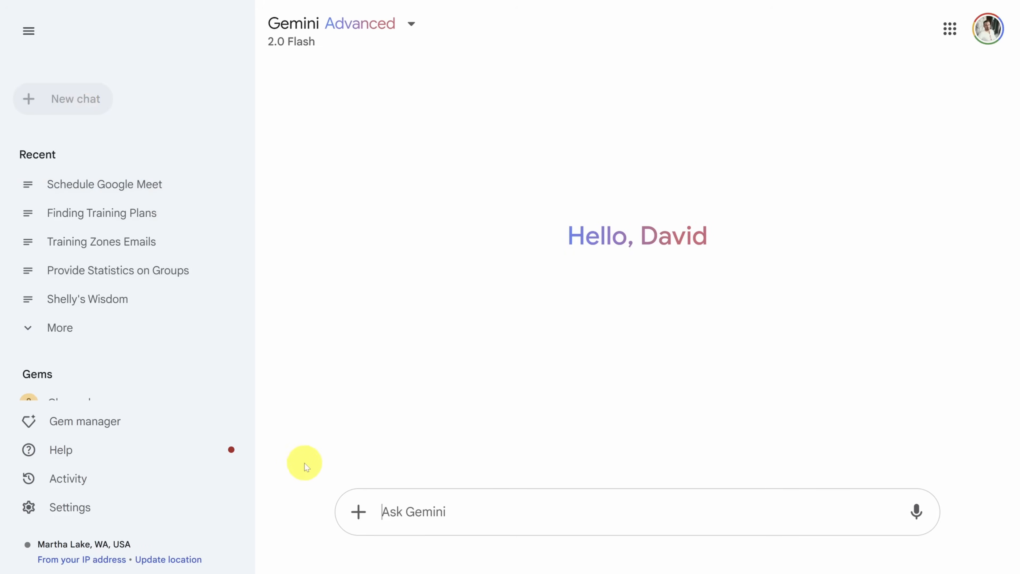
{"action": "type", "text": "@You"}
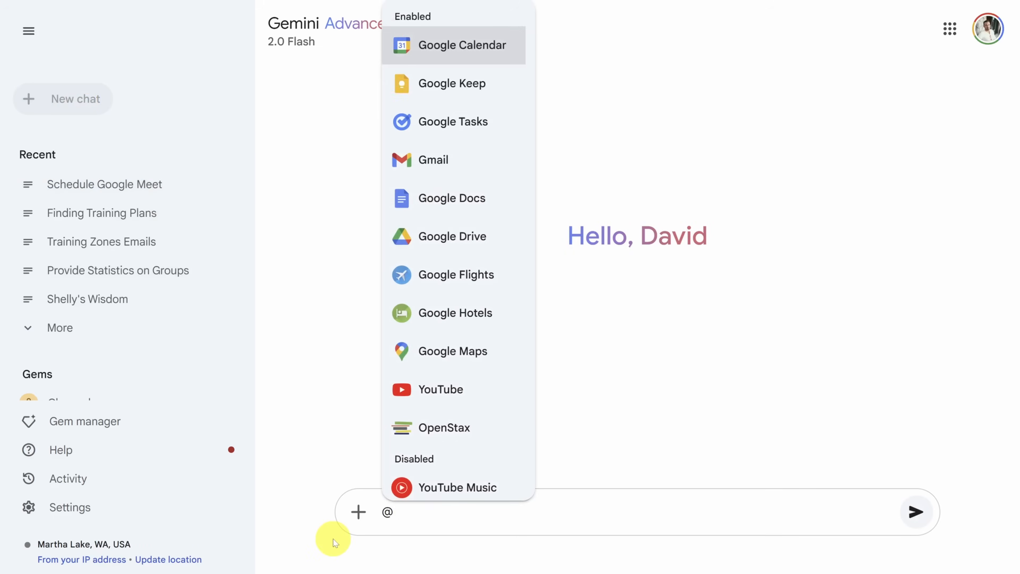
{"action": "key", "text": "Return"}
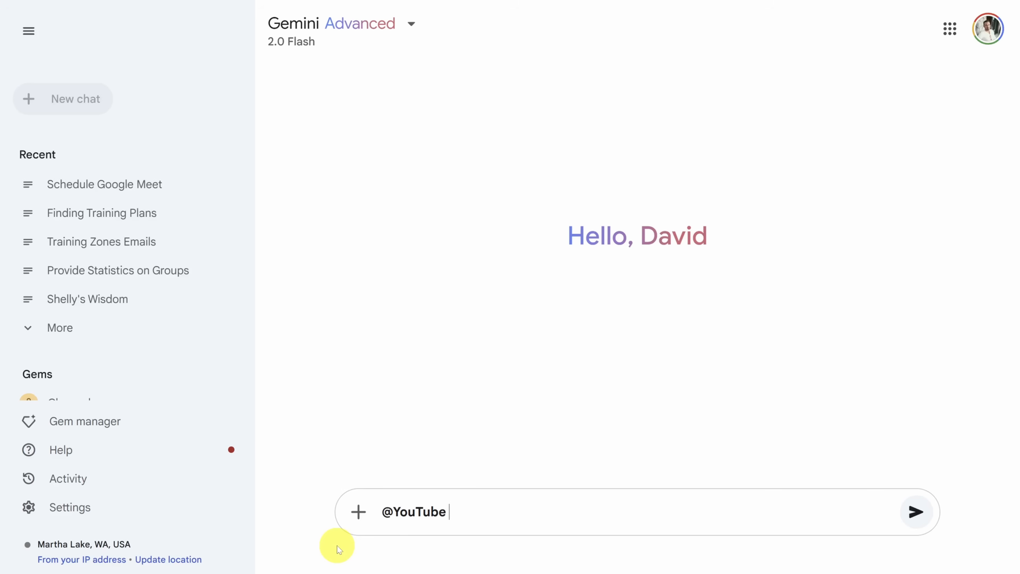
{"action": "type", "text": "Summarize https://youtube.com/watch?v=Z-frzvXhGJ0"}
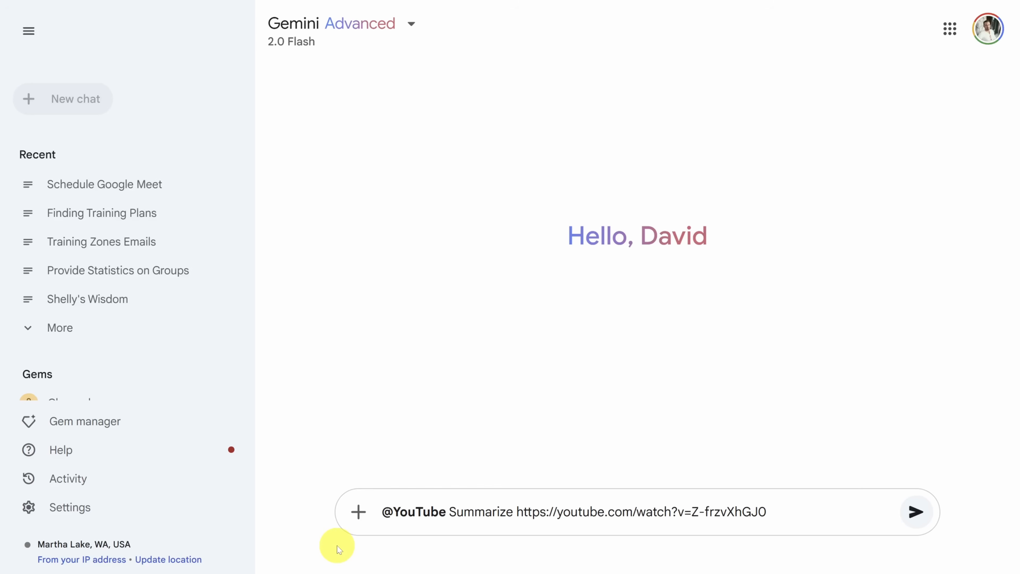
{"action": "left_click", "coordinate": [915, 511]}
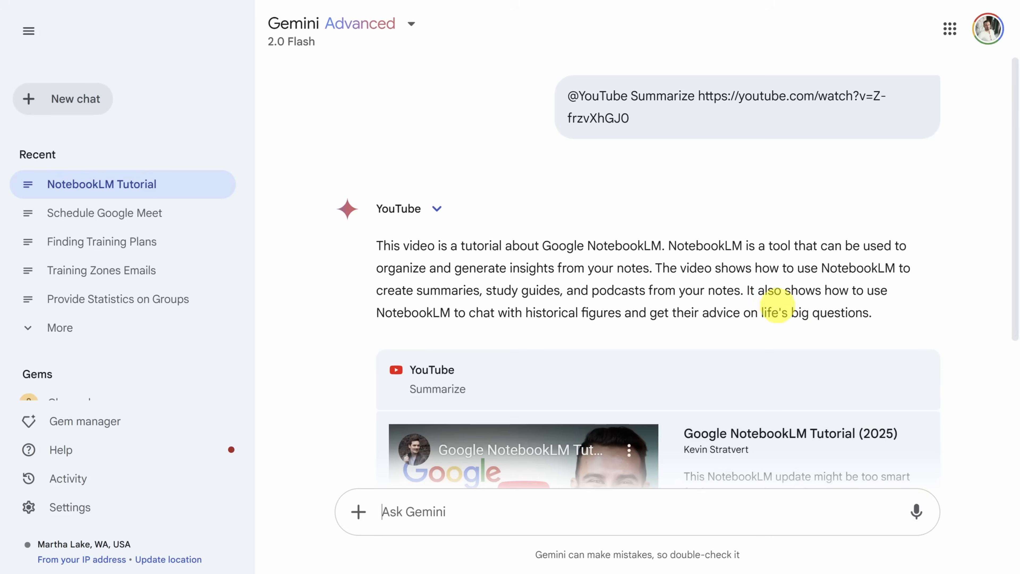
{"action": "left_click_drag", "start_coordinate": [748, 291], "coordinate": [875, 316]}
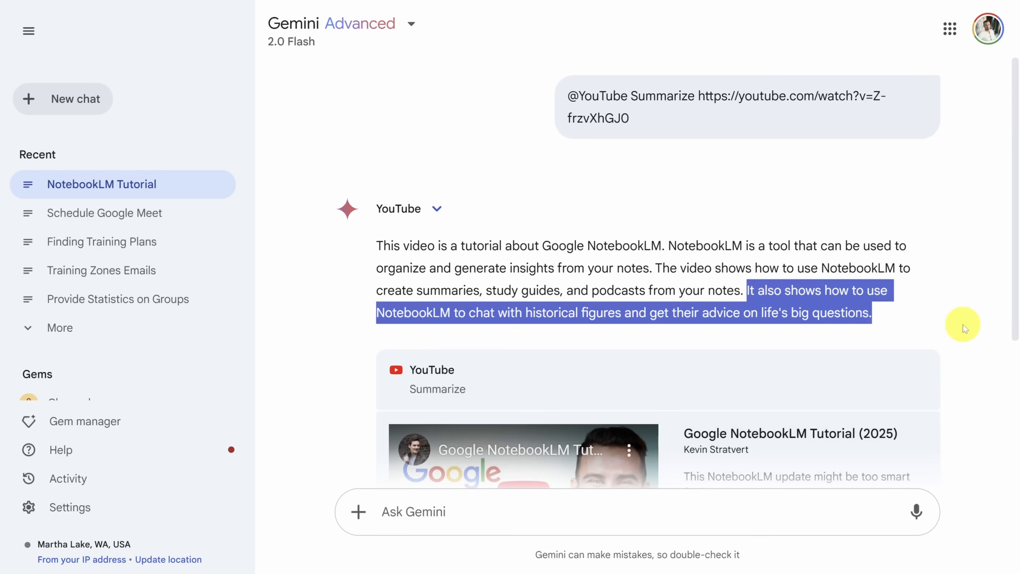
{"action": "scroll", "coordinate": [943, 328], "scroll_direction": "down", "scroll_amount": 3}
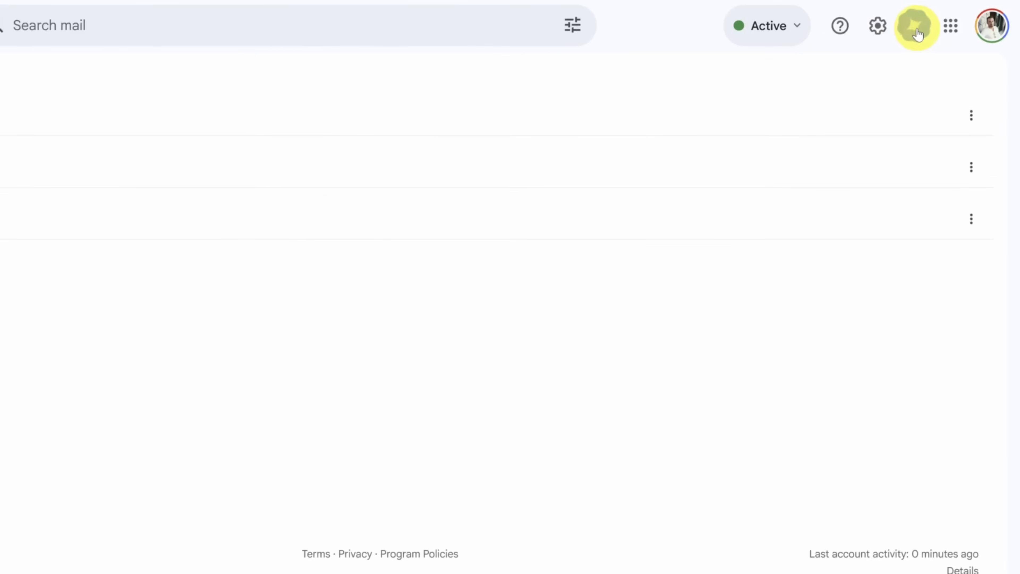
- View the Gemini side panel's suggestions in Gmail, and close the panel
{"action": "left_click", "coordinate": [916, 28]}
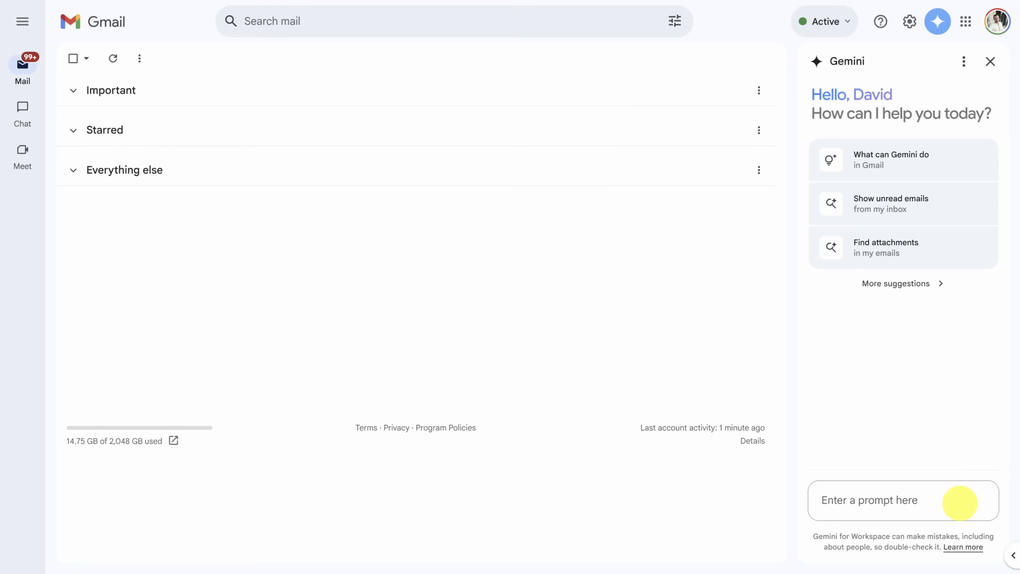
{"action": "left_click", "coordinate": [990, 62]}
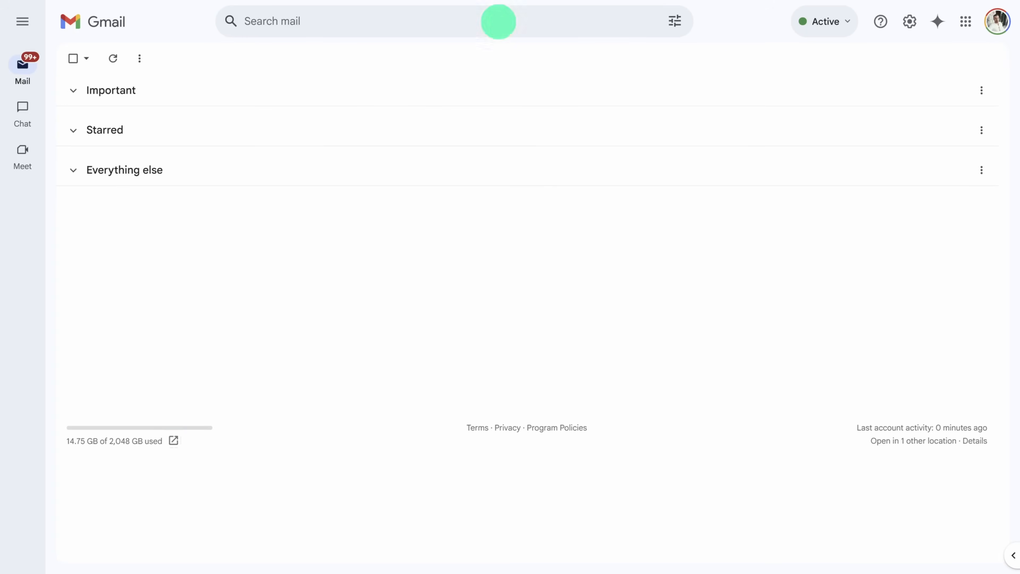
- Find the email "Through Relationships We Become" by searching mail for "finding mastery", and have Gemini summarize it
{"action": "left_click", "coordinate": [499, 21]}
{"action": "type", "text": "finding mastery"}
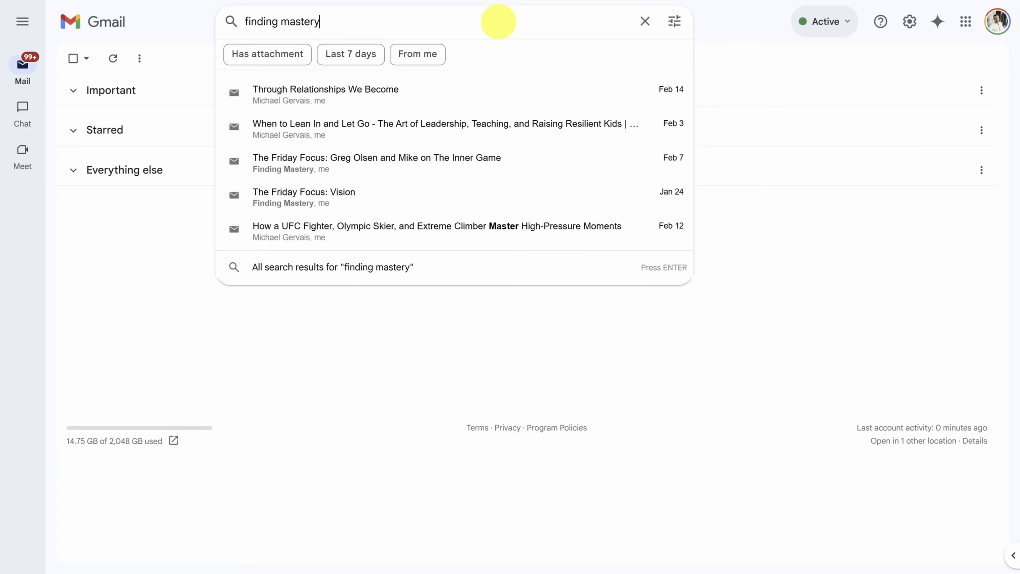
{"action": "left_click", "coordinate": [549, 84]}
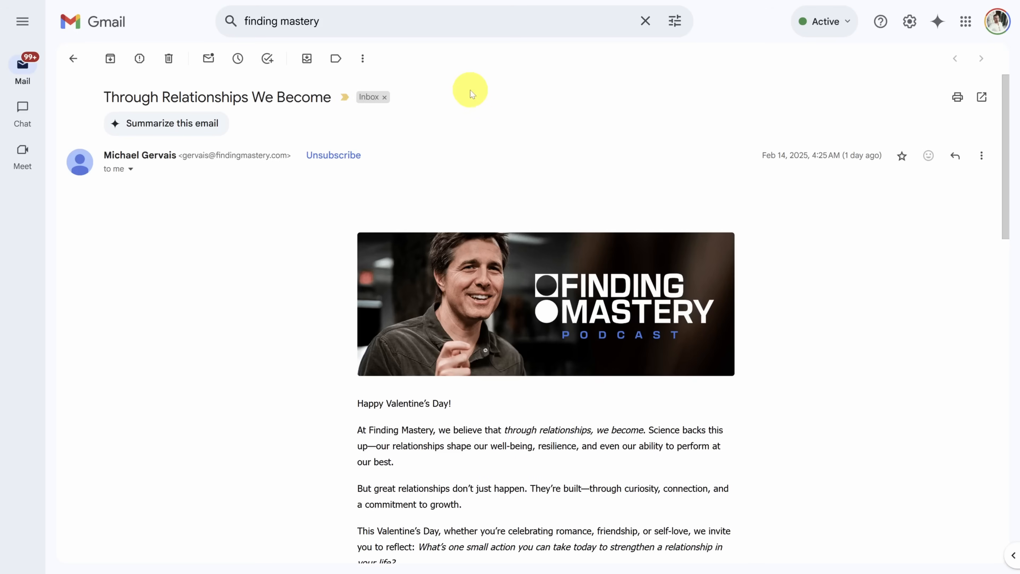
{"action": "left_click", "coordinate": [162, 128]}
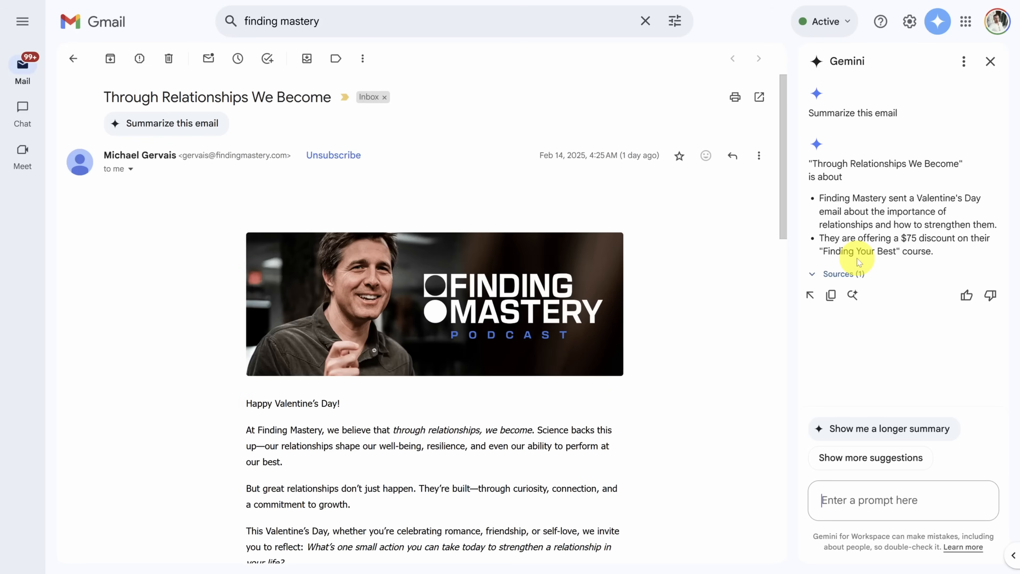
- Draft a reply with Help me write: "Write a thank you note for the great content - it helped me through a rough patch in my relationship"
{"action": "left_click", "coordinate": [733, 156]}
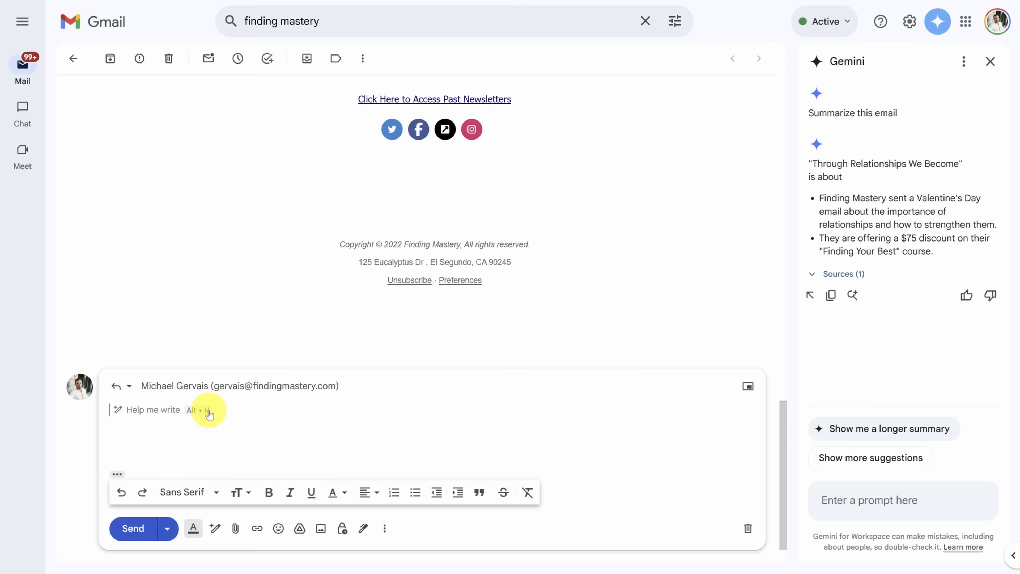
{"action": "left_click", "coordinate": [215, 529]}
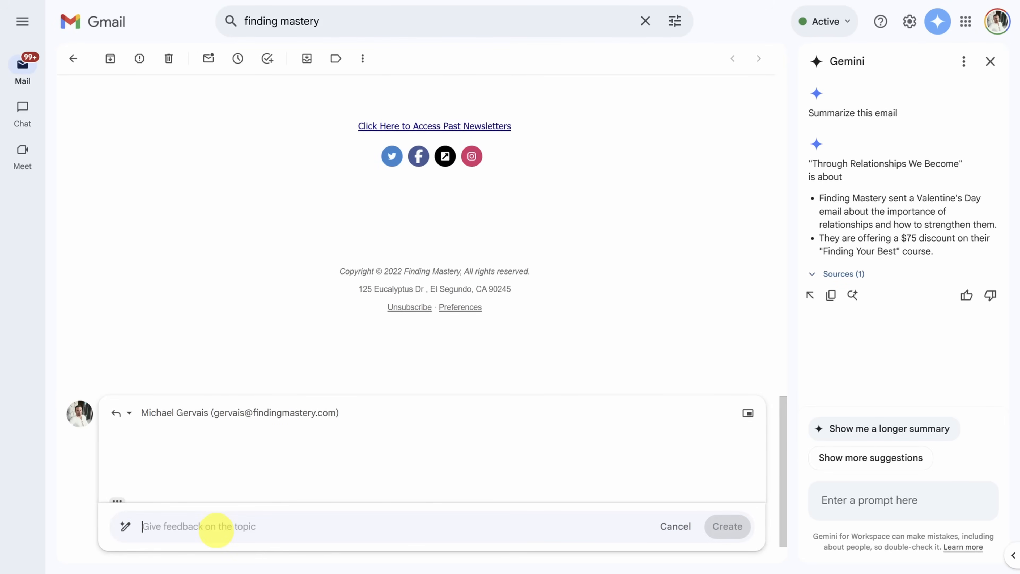
{"action": "type", "text": "Write a thank you note for the great content - it helped me through a rough patch in my relationship"}
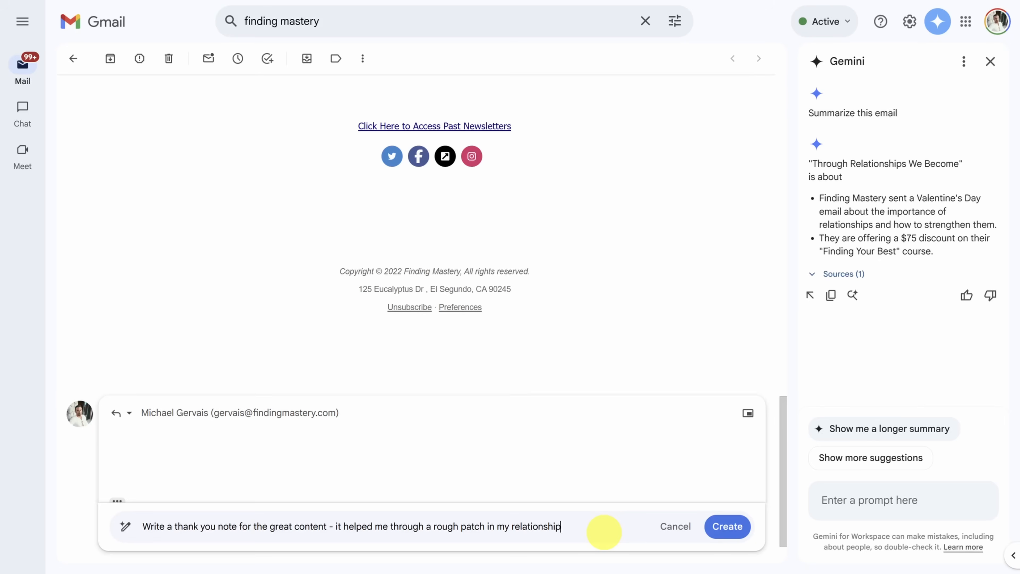
{"action": "left_click", "coordinate": [723, 533]}
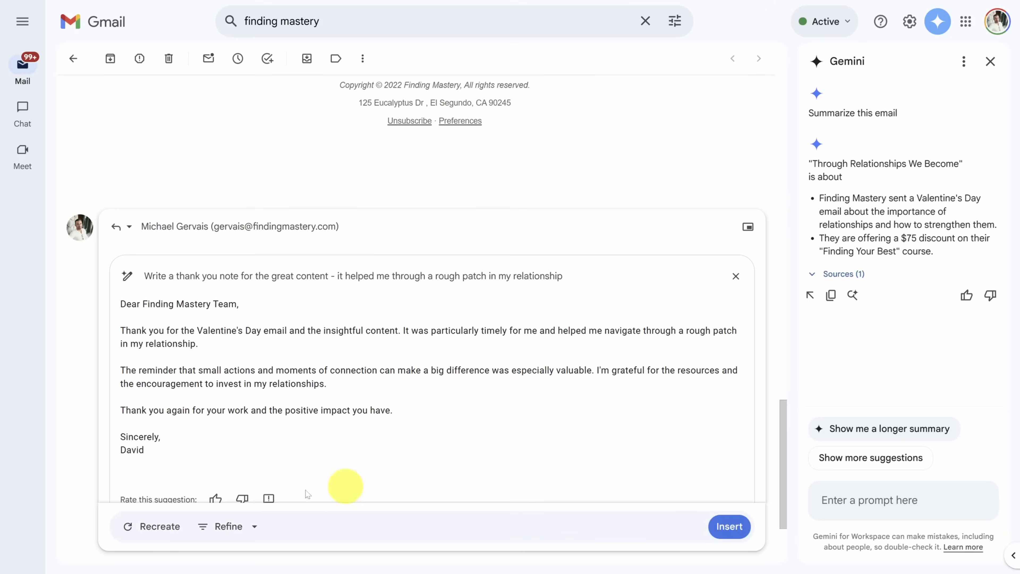
- Review the generated thank-you note and its Refine options, and insert the note into the reply
{"action": "left_click", "coordinate": [232, 532]}
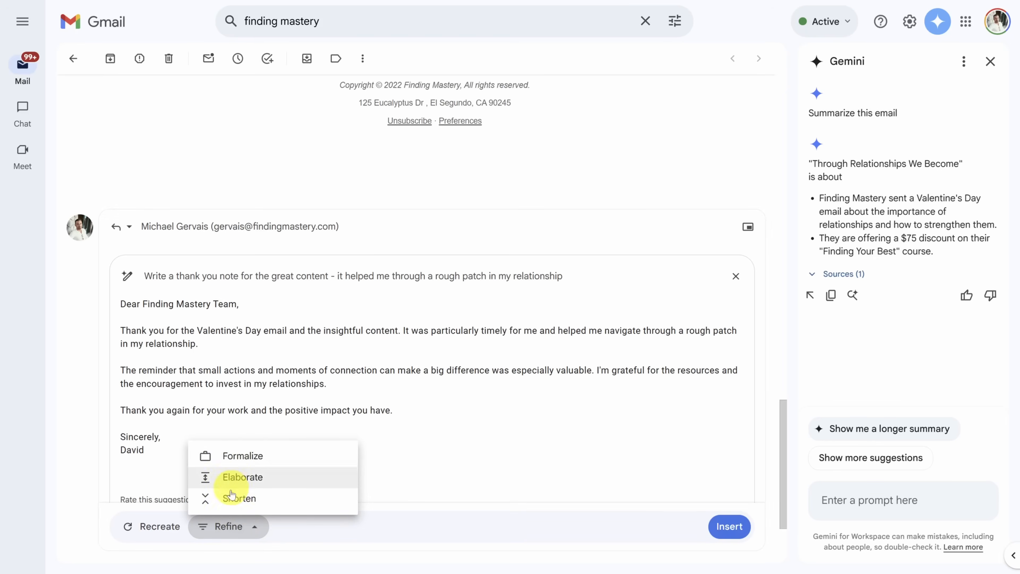
{"action": "left_click", "coordinate": [228, 526]}
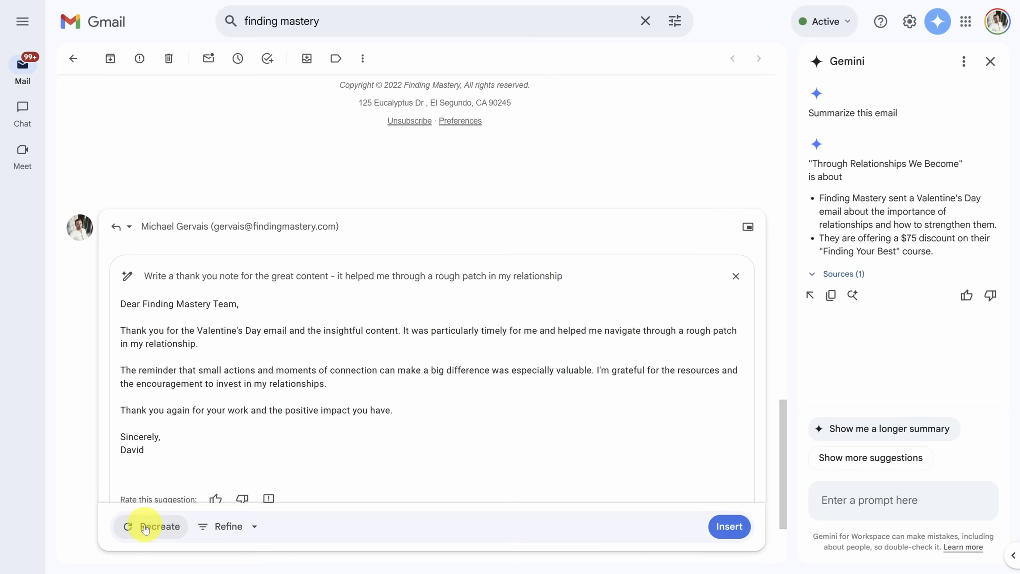
{"action": "left_click_drag", "start_coordinate": [235, 370], "coordinate": [377, 370]}
{"action": "left_click", "coordinate": [364, 370]}
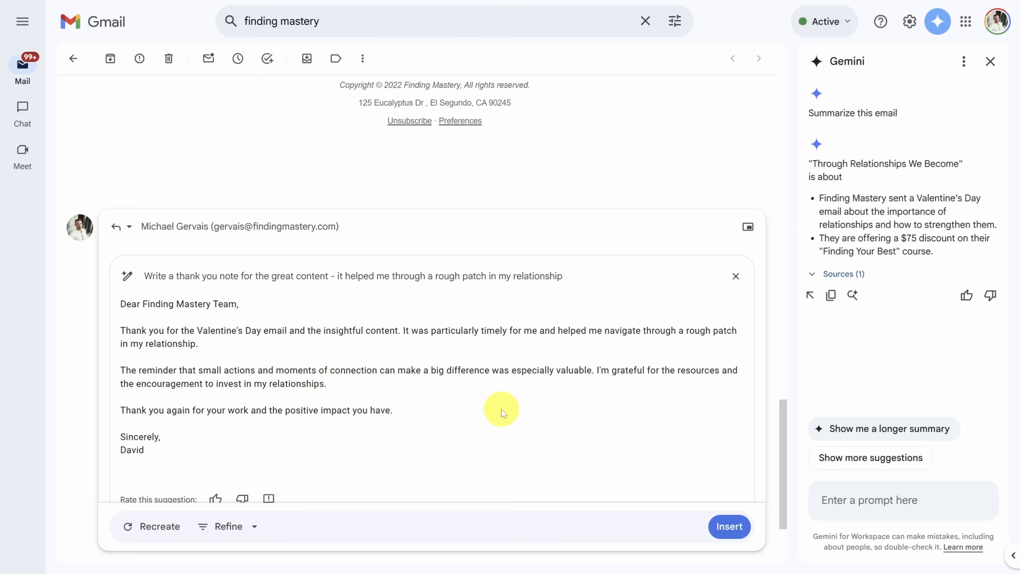
{"action": "left_click", "coordinate": [731, 526]}
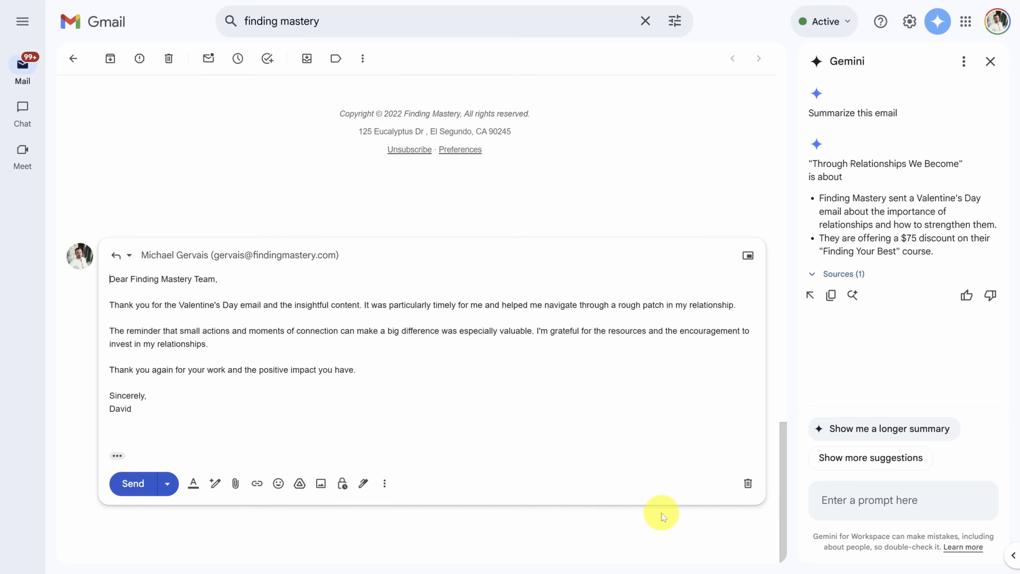
{"action": "left_click", "coordinate": [216, 485]}
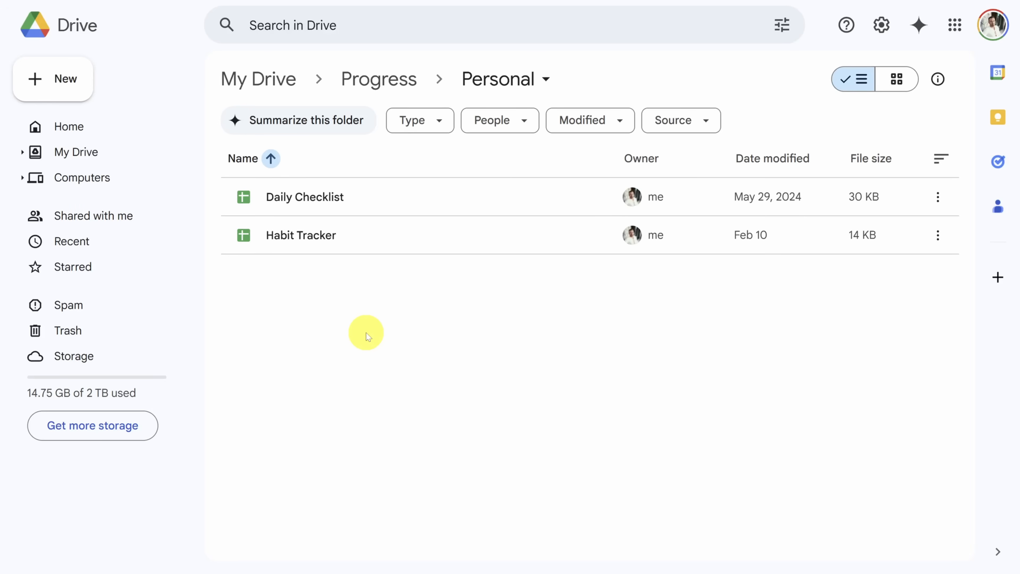
- In Google Drive, have Gemini summarize the Personal folder and read through the whole summary
{"action": "left_click", "coordinate": [920, 25]}
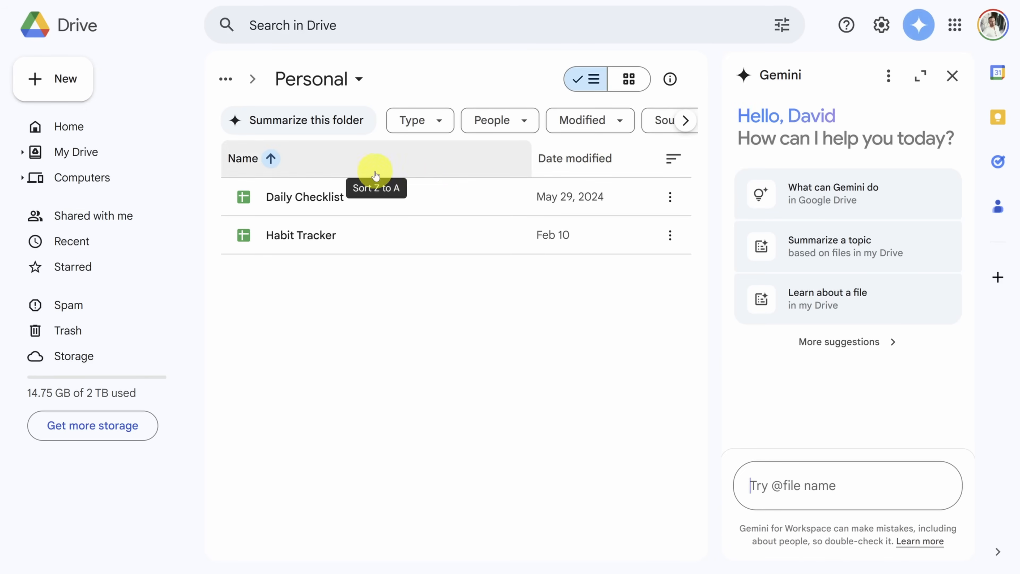
{"action": "left_click", "coordinate": [359, 129]}
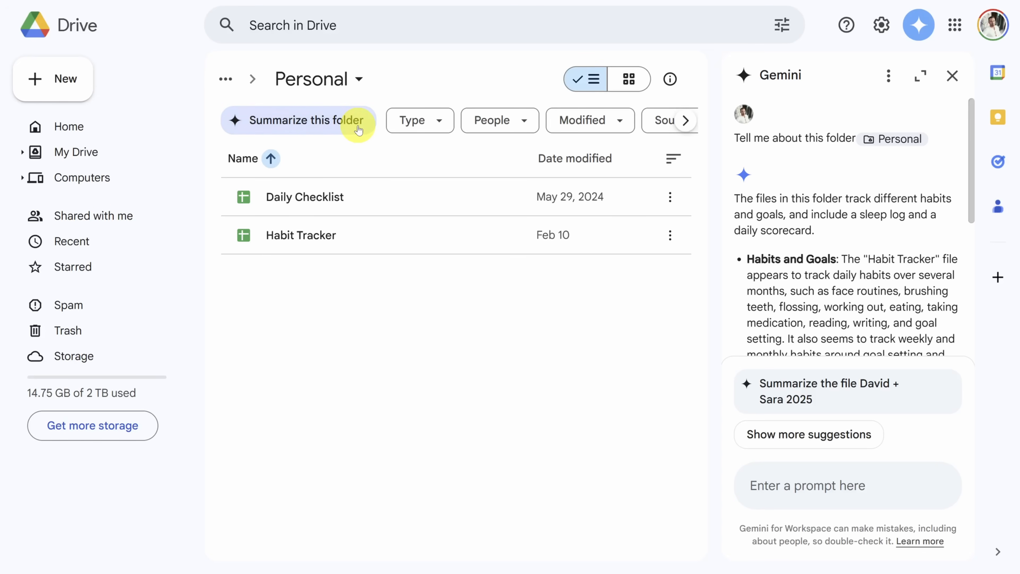
{"action": "left_click_drag", "start_coordinate": [974, 136], "coordinate": [980, 185]}
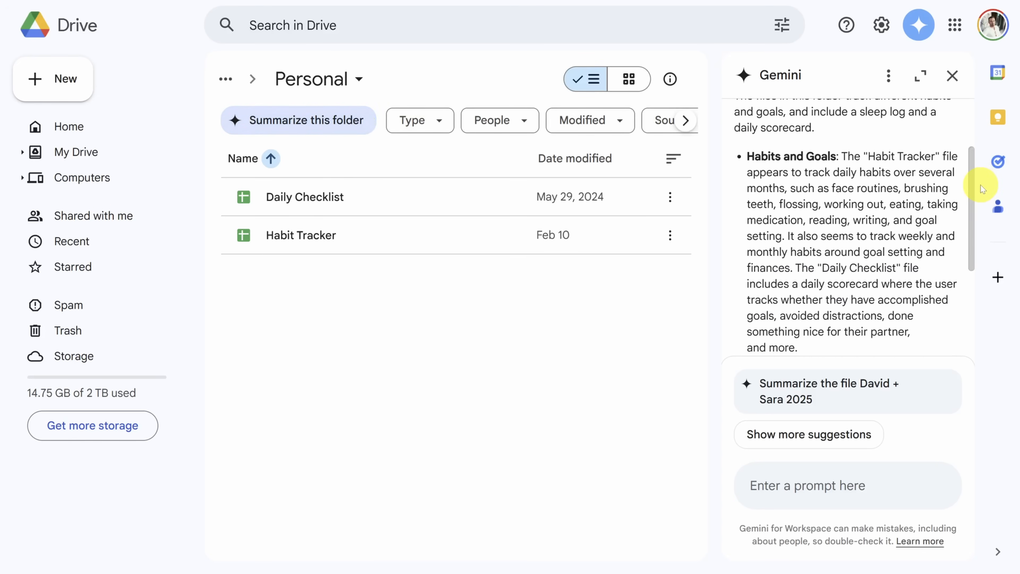
{"action": "left_click_drag", "start_coordinate": [972, 182], "coordinate": [964, 263]}
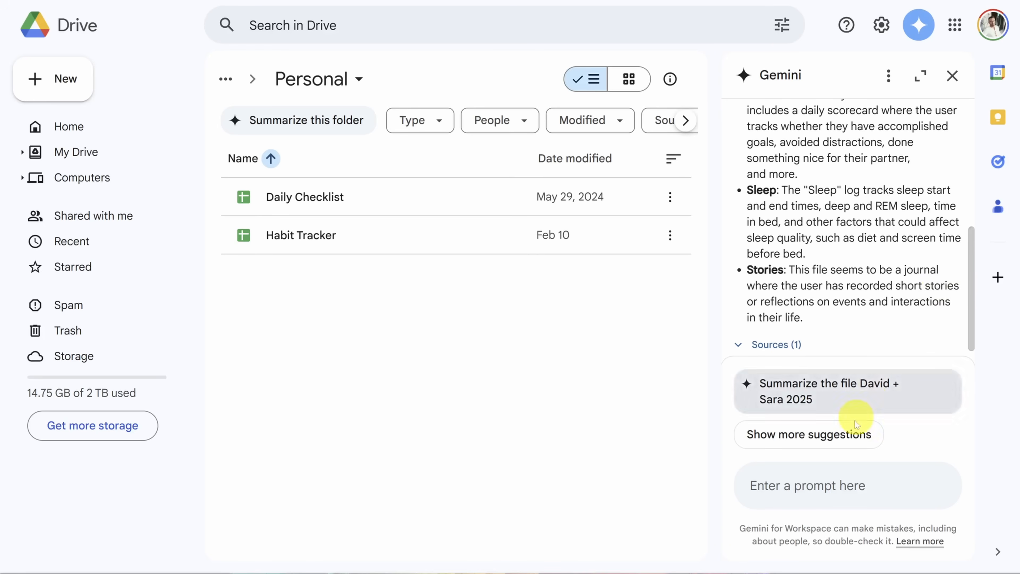
- Ask Gemini in Drive what the account owner's quality of sleep is
{"action": "left_click", "coordinate": [825, 484]}
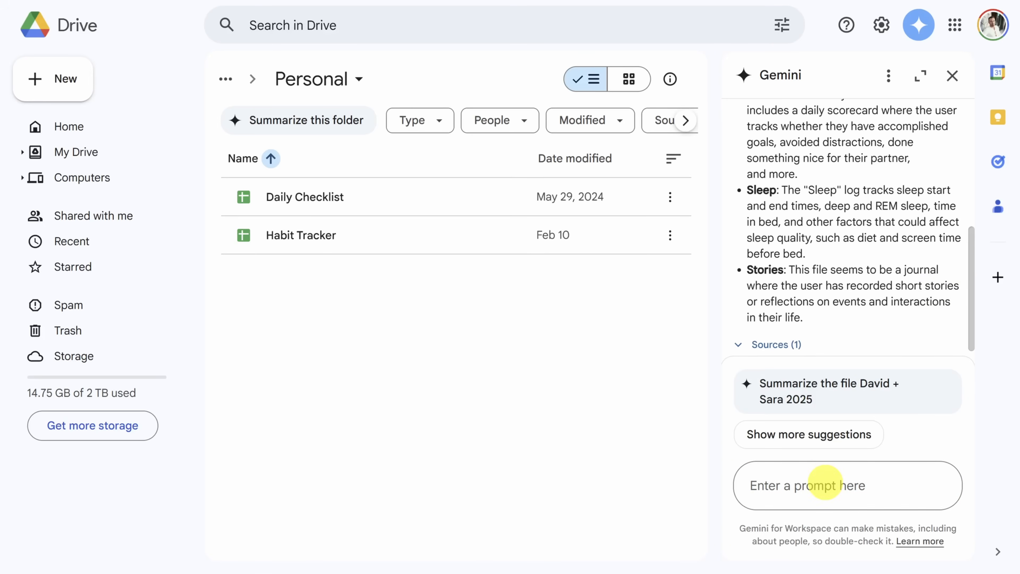
{"action": "type", "text": "What is David's quality of sleep?"}
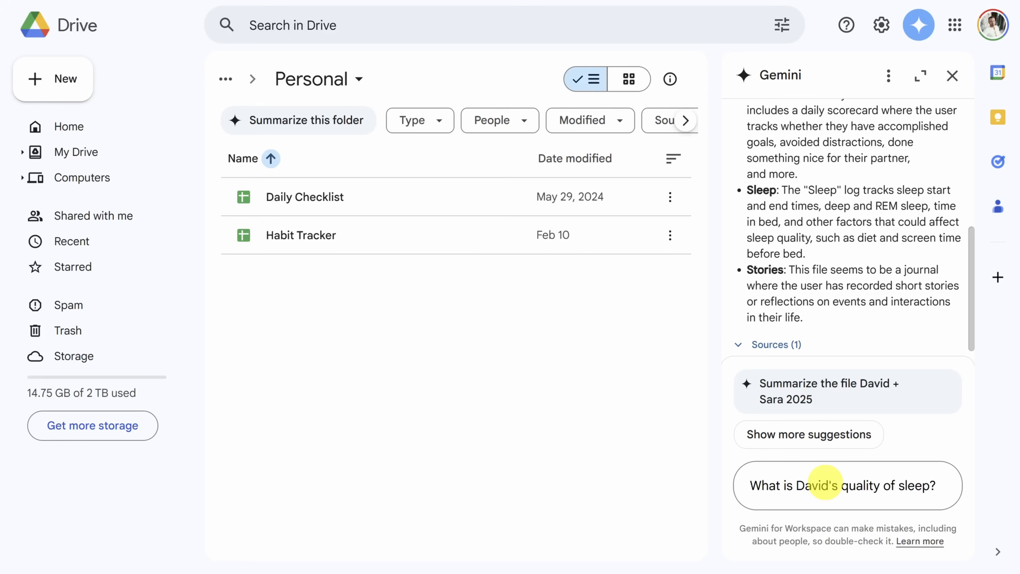
{"action": "key", "text": "Return"}
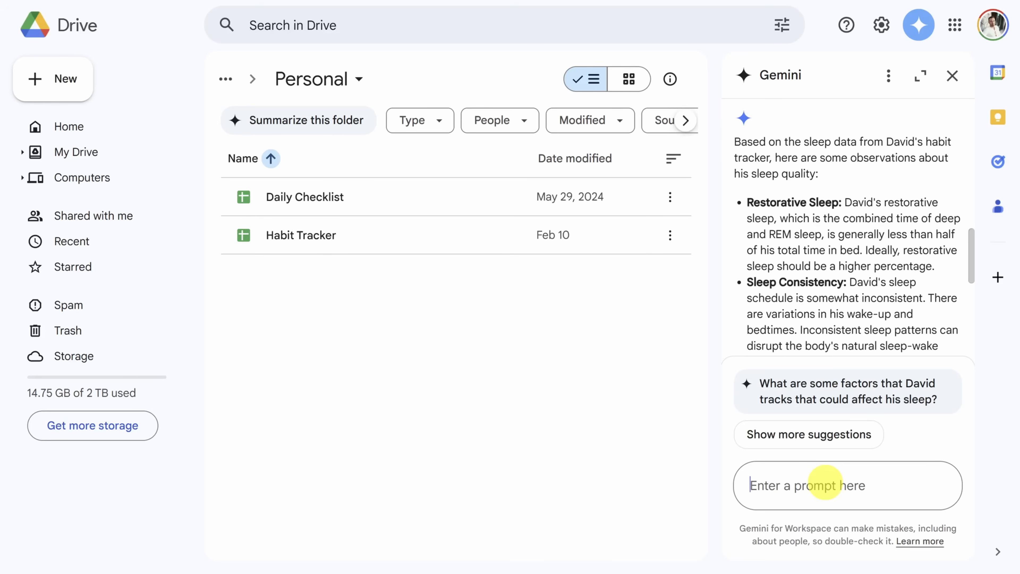
{"action": "left_click", "coordinate": [826, 486]}
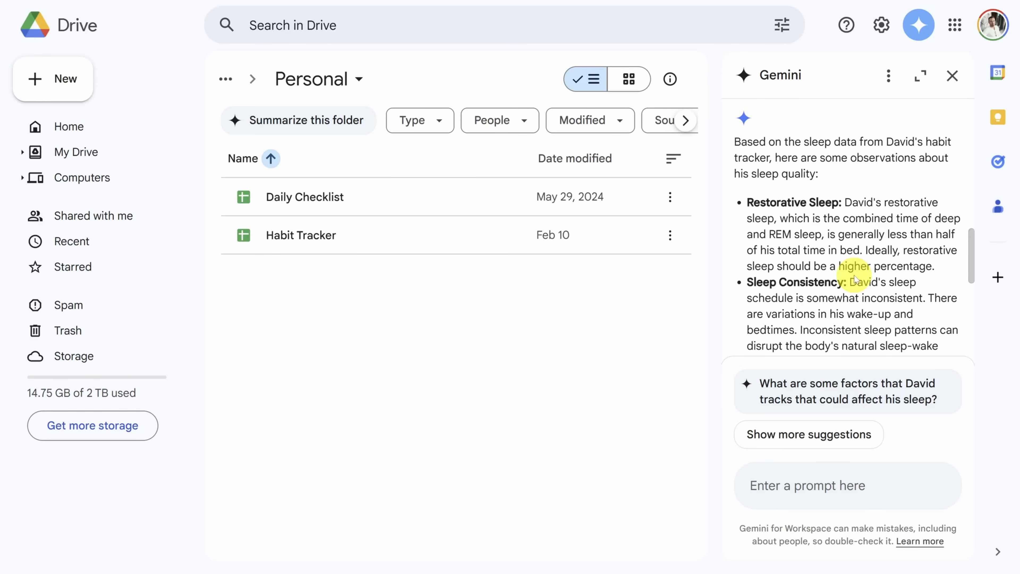
- Have Gemini summarize the Daily Checklist file in the Personal folder
{"action": "left_click", "coordinate": [353, 201]}
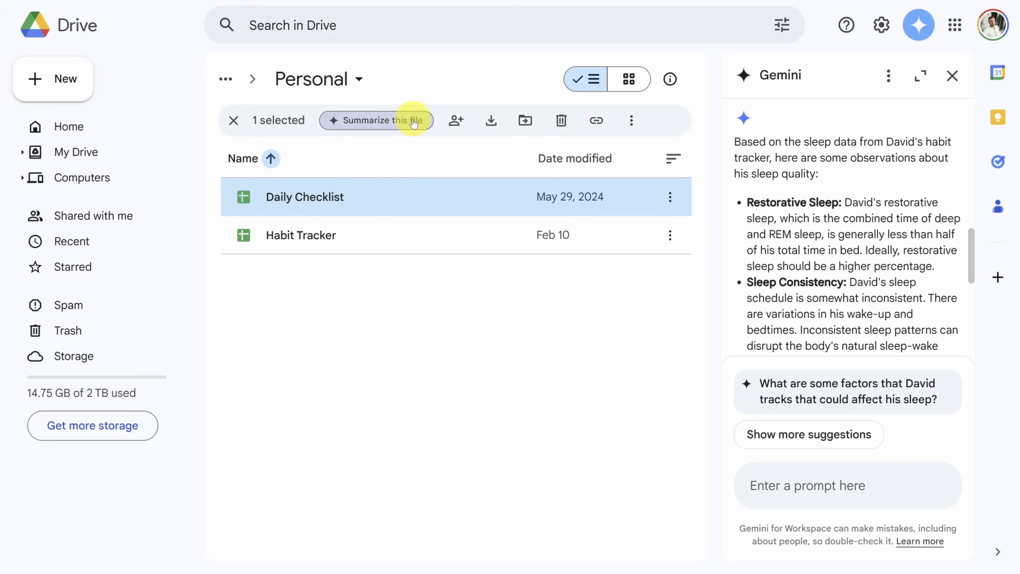
{"action": "left_click", "coordinate": [414, 128]}
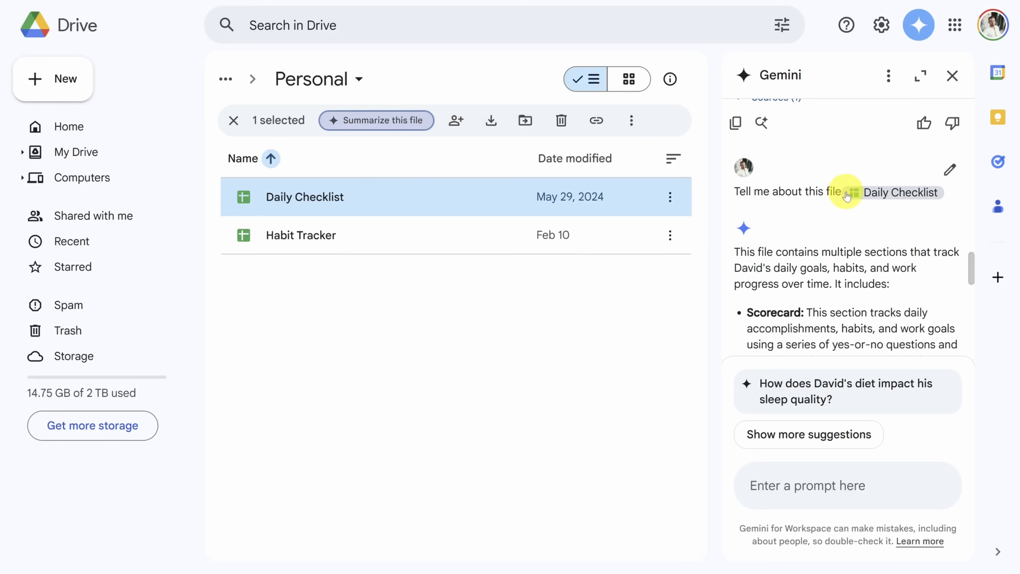
- Reference the "Plews and Laursen 2017_TID" PDF in a Gemini prompt and submit "summarize this document"
{"action": "left_click", "coordinate": [852, 486]}
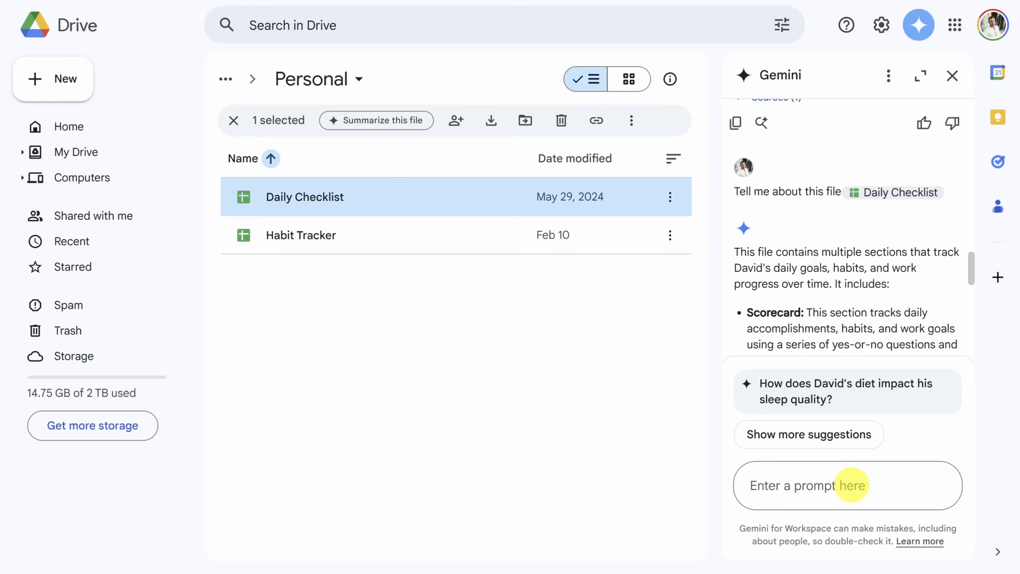
{"action": "type", "text": "@"}
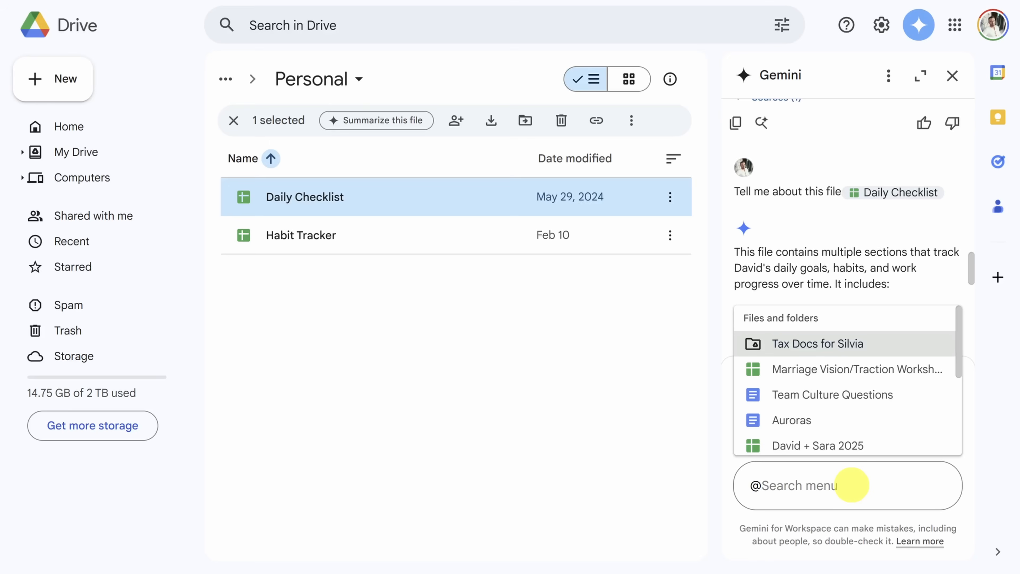
{"action": "type", "text": "Plews"}
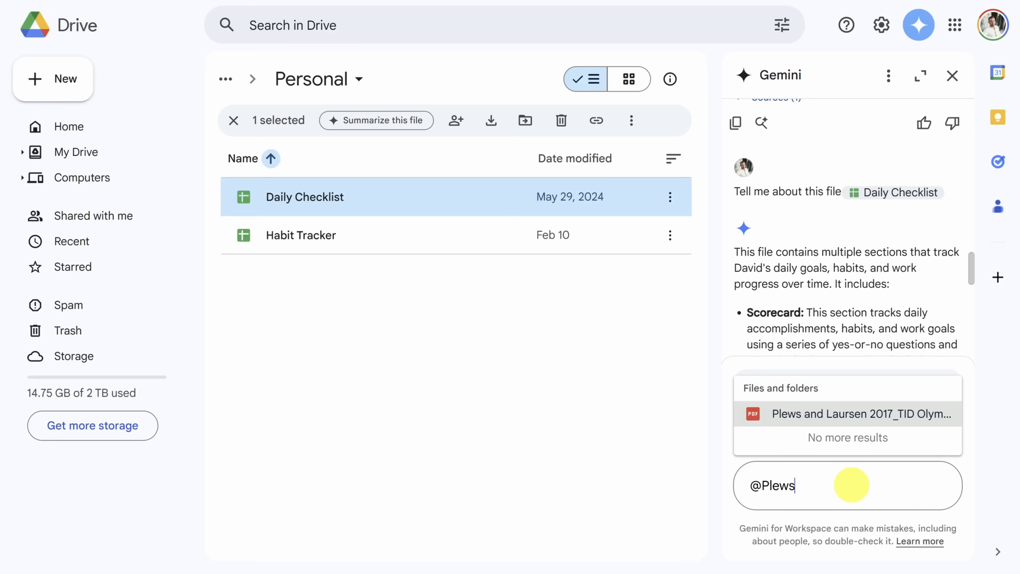
{"action": "key", "text": "Return"}
{"action": "type", "text": "sum"}
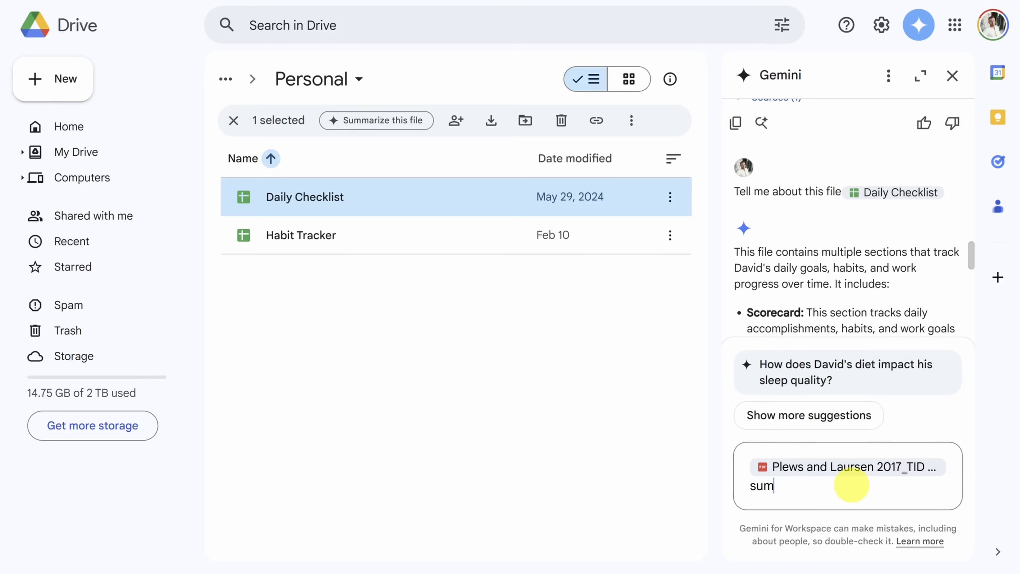
{"action": "type", "text": "marize this document"}
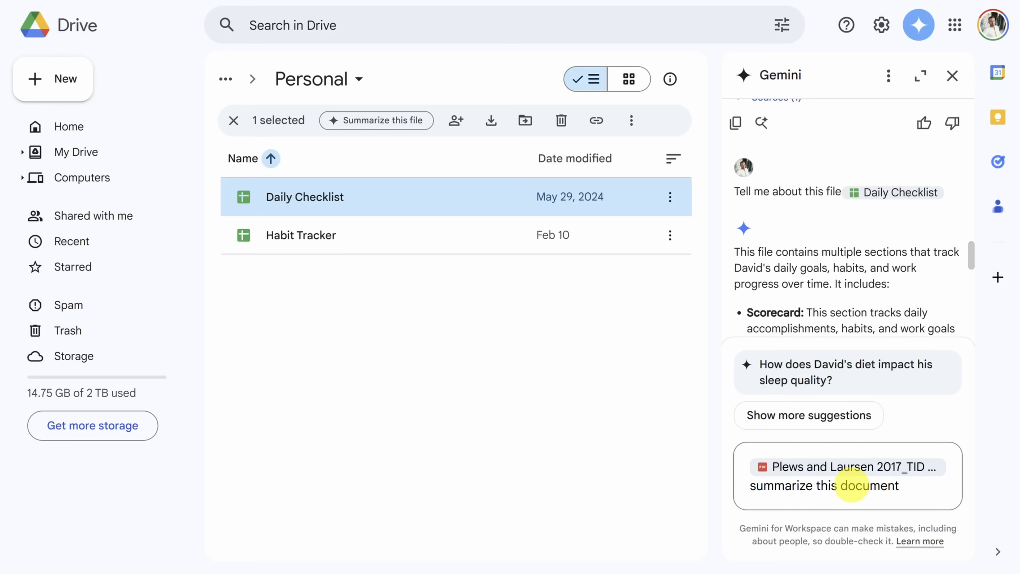
{"action": "key", "text": "Return"}
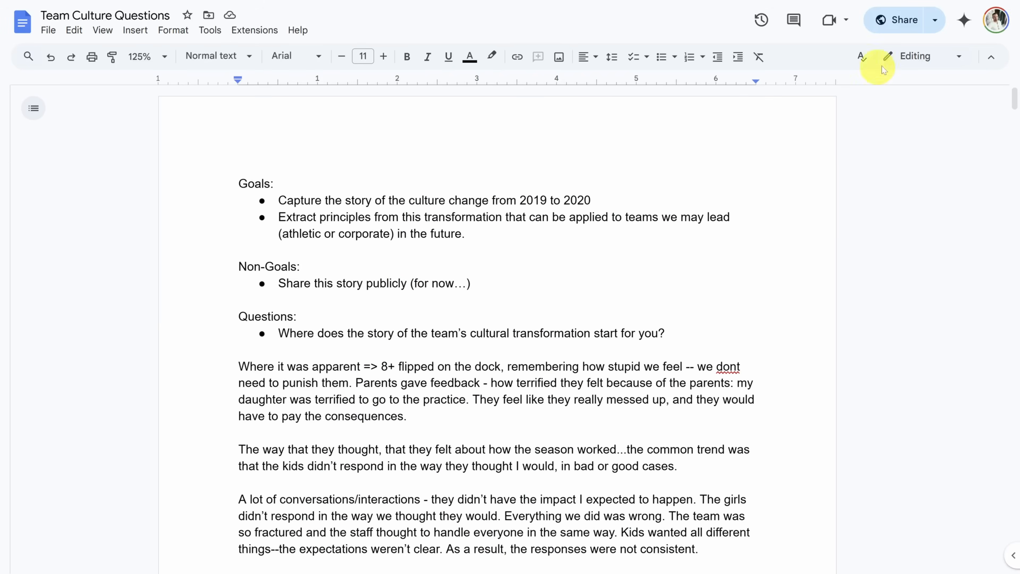
- In the Google Docs document Team Culture Questions, open Gemini and read the expanded summary of the content
{"action": "left_click", "coordinate": [965, 21]}
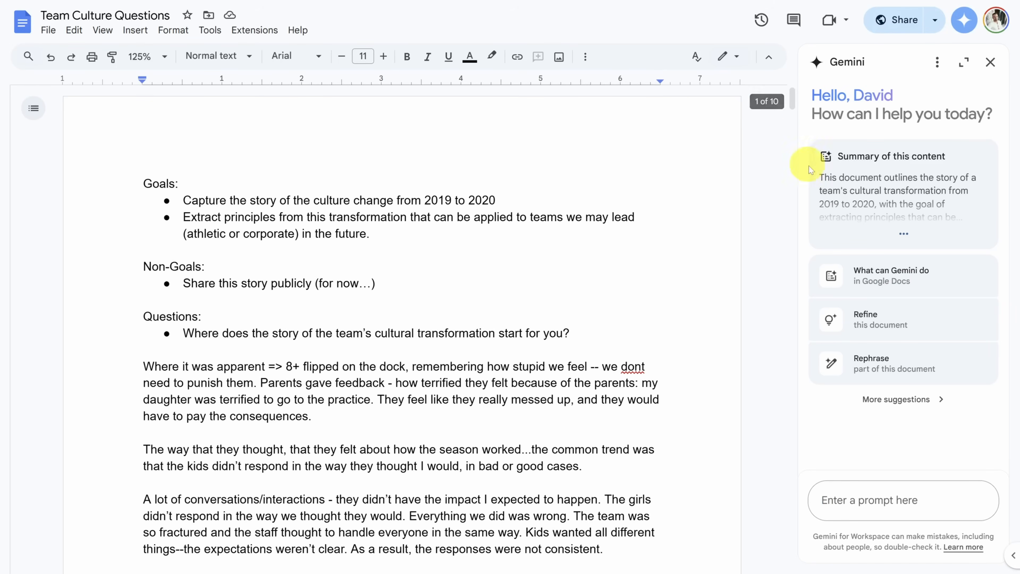
{"action": "left_click", "coordinate": [904, 237]}
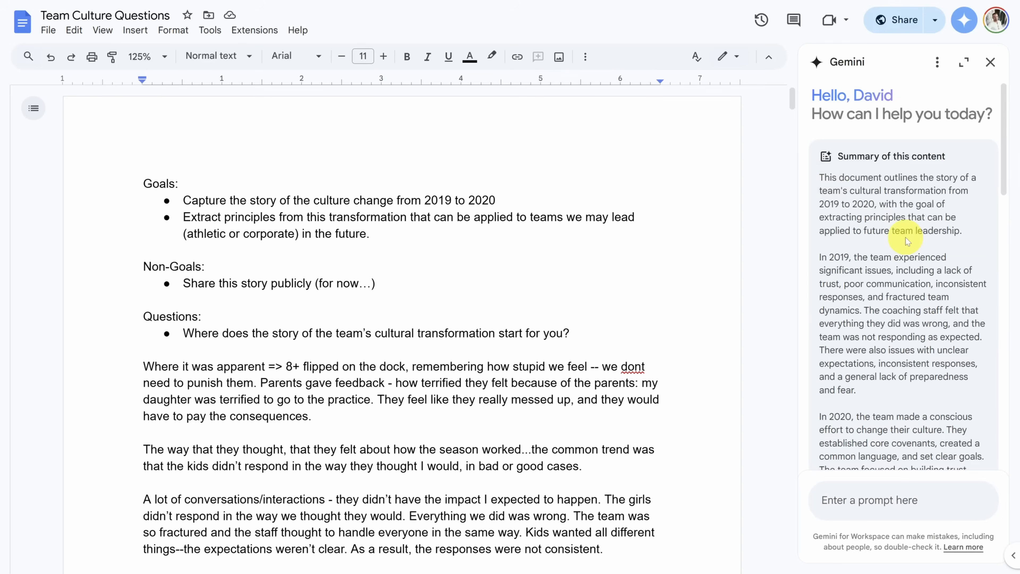
{"action": "scroll", "coordinate": [906, 237], "scroll_direction": "down", "scroll_amount": 4}
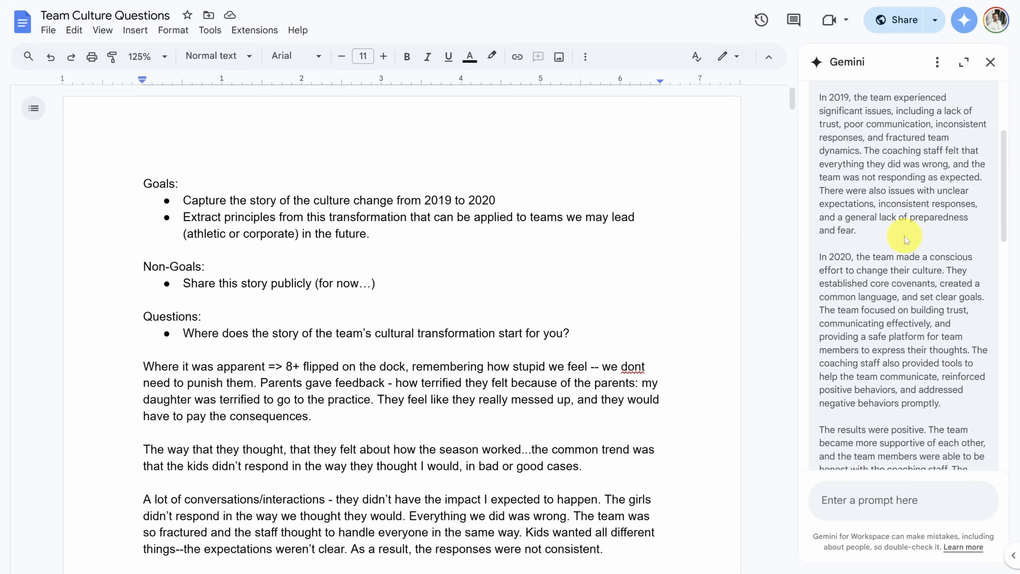
- Ask Gemini to summarize the document's learnings into a step-by-step approach to building culture on a team
{"action": "left_click_drag", "start_coordinate": [184, 218], "coordinate": [386, 236]}
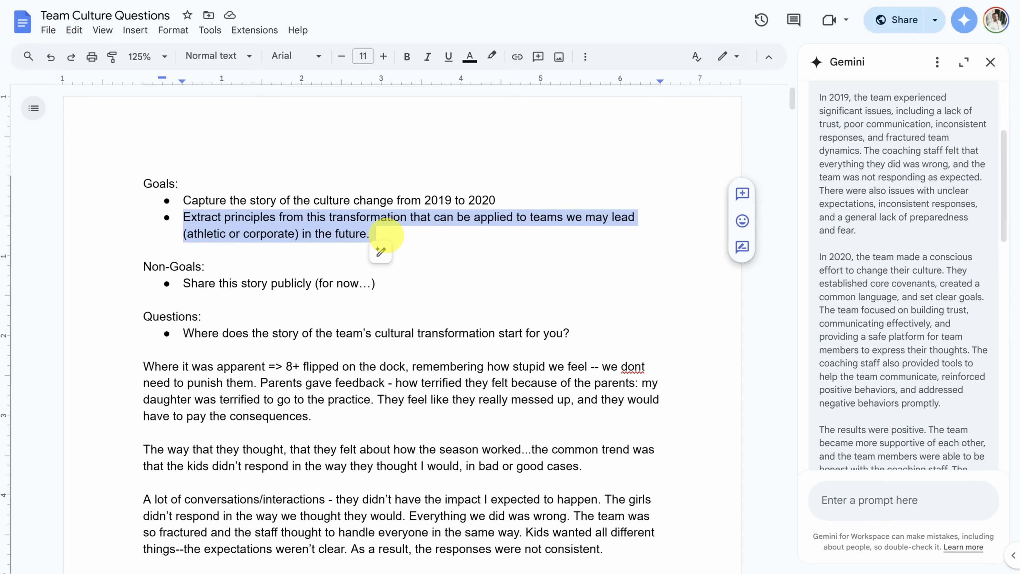
{"action": "left_click", "coordinate": [863, 500]}
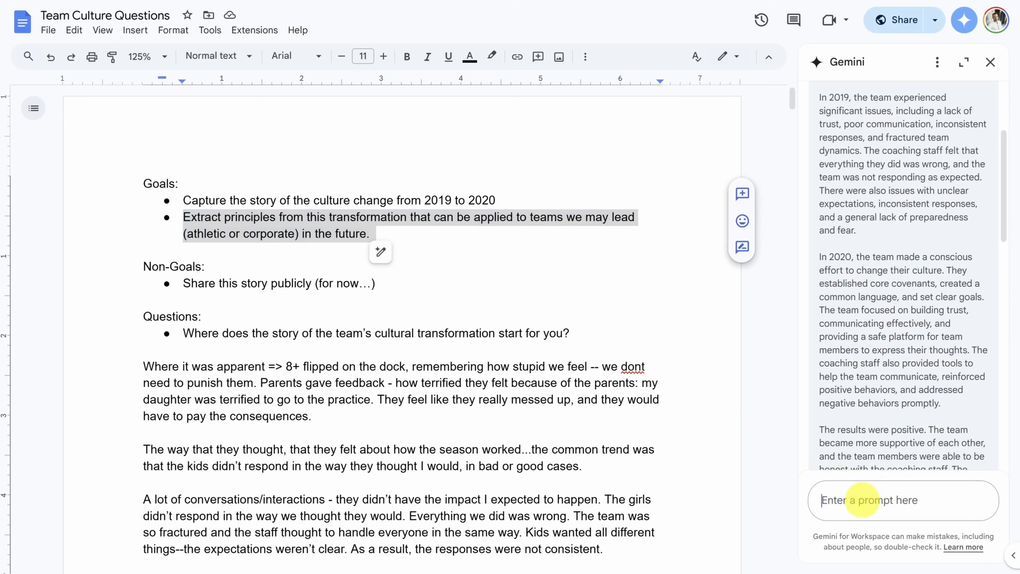
{"action": "type", "text": "Summarize the learnings from the document into a step-by-step approach to building culture on a team."}
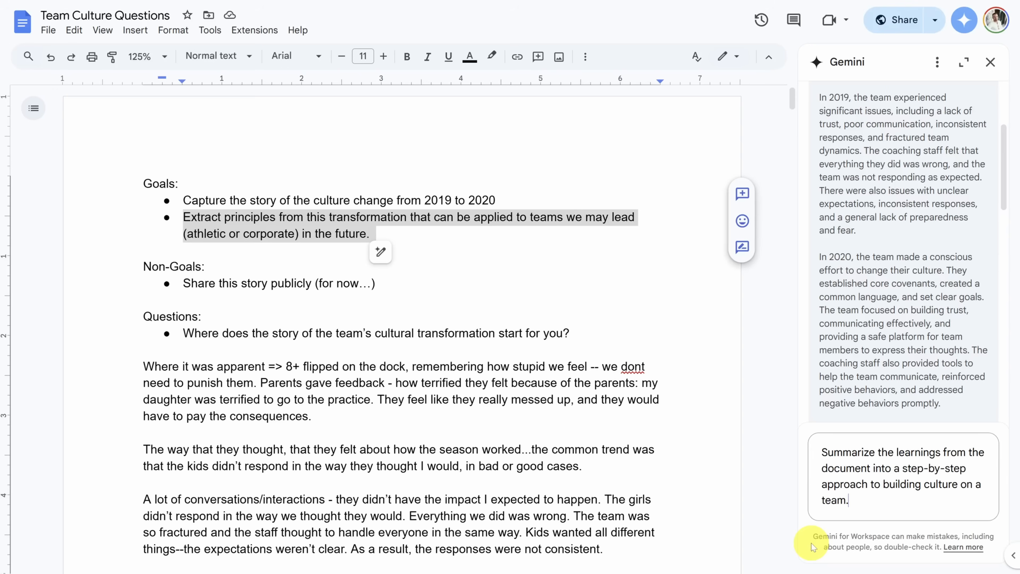
{"action": "key", "text": "Return"}
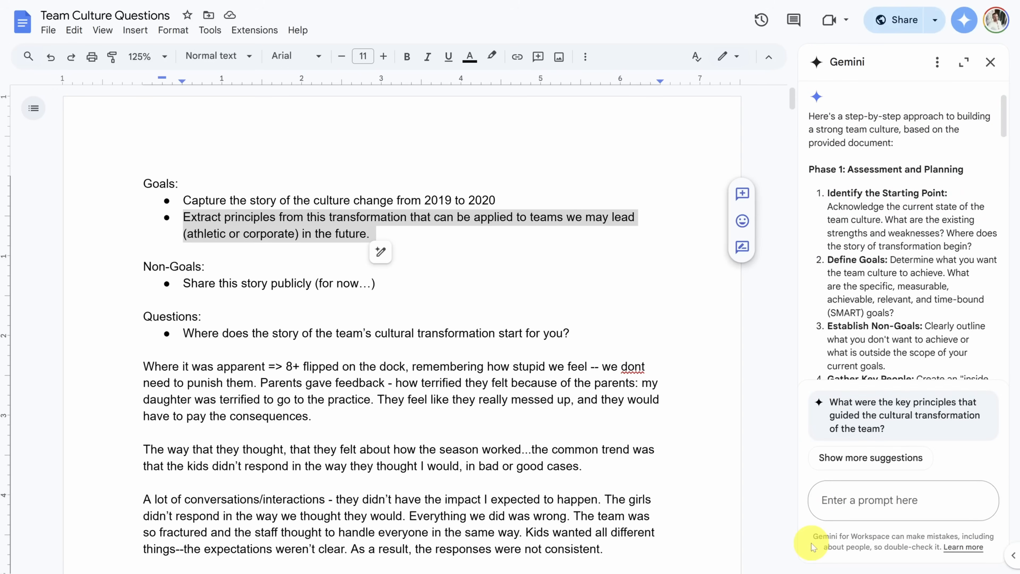
- Insert Gemini's step-by-step team culture response on the blank page at the end of the document
{"action": "left_click_drag", "start_coordinate": [1004, 118], "coordinate": [1018, 382]}
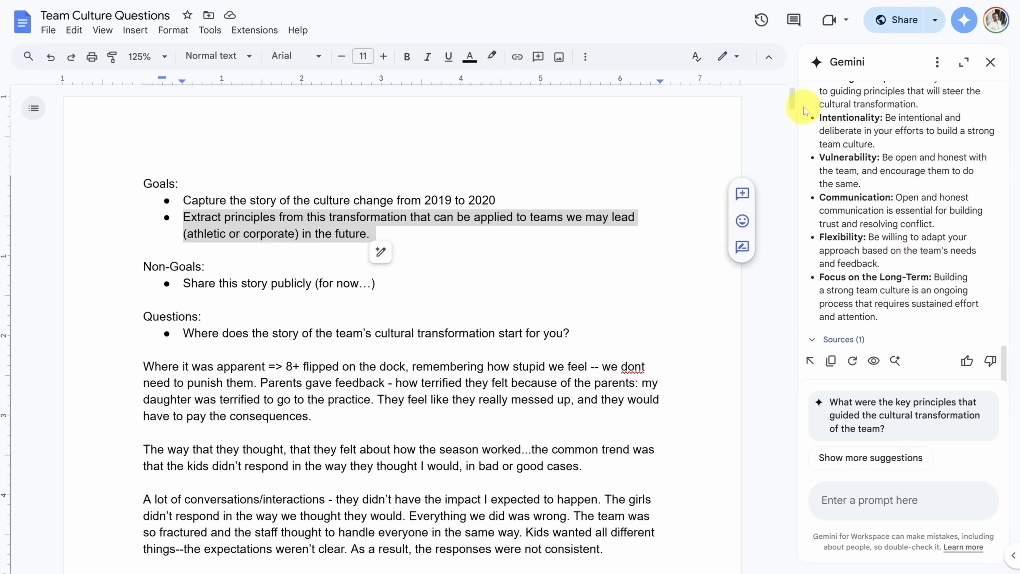
{"action": "left_click_drag", "start_coordinate": [792, 100], "coordinate": [813, 536]}
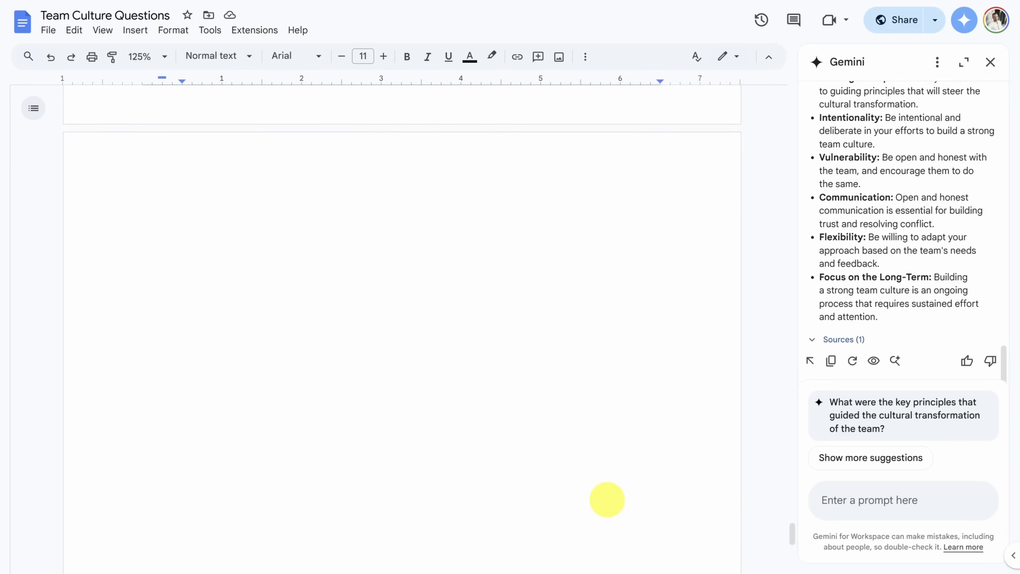
{"action": "left_click", "coordinate": [208, 224]}
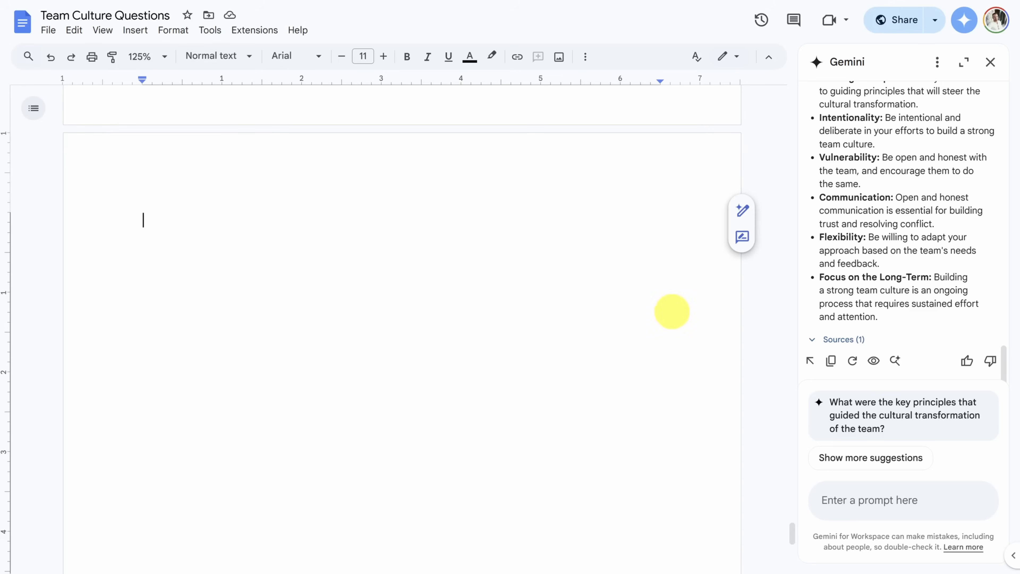
{"action": "left_click", "coordinate": [812, 365]}
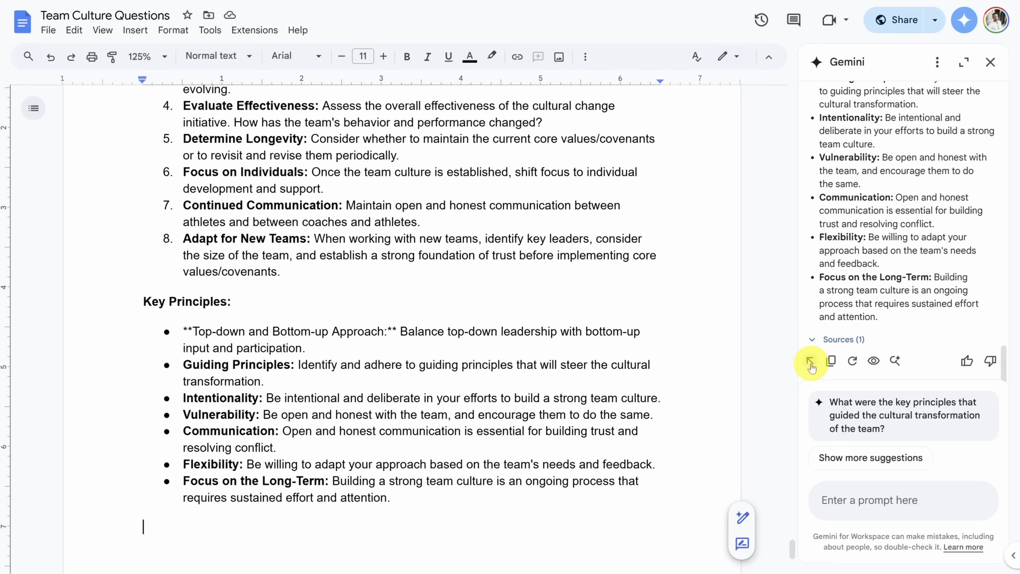
- Preview the Gemini response in the document, add a blank line above the Key Principles heading, and insert the previewed text there
{"action": "left_click", "coordinate": [875, 362]}
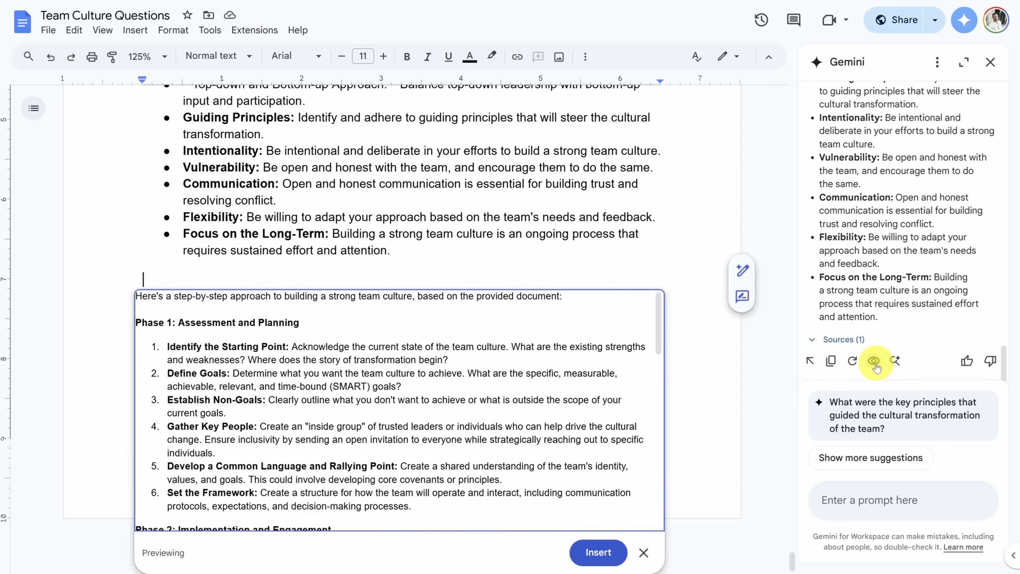
{"action": "scroll", "coordinate": [184, 221], "scroll_direction": "up", "scroll_amount": 3}
{"action": "left_click", "coordinate": [197, 132]}
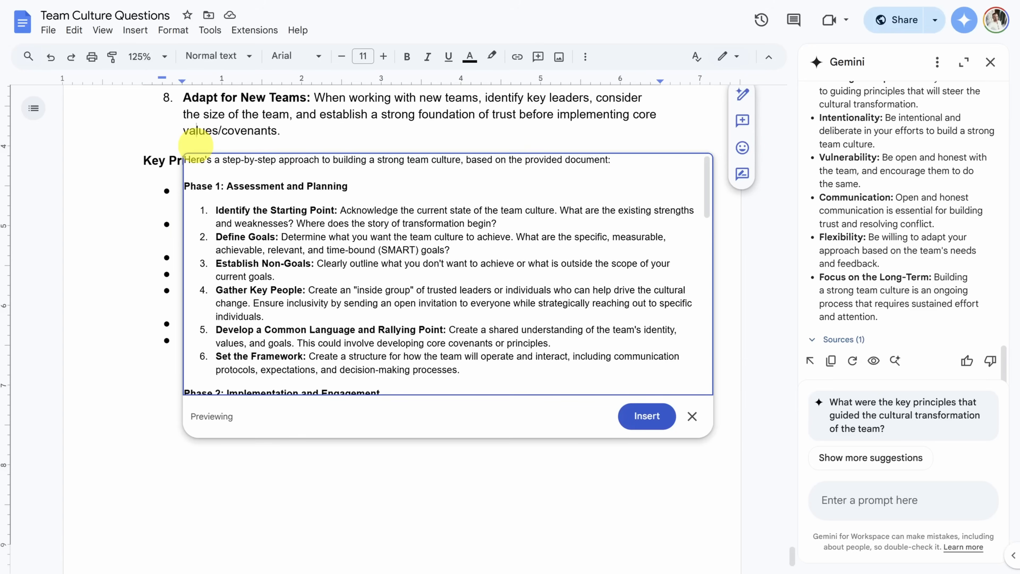
{"action": "left_click", "coordinate": [143, 161]}
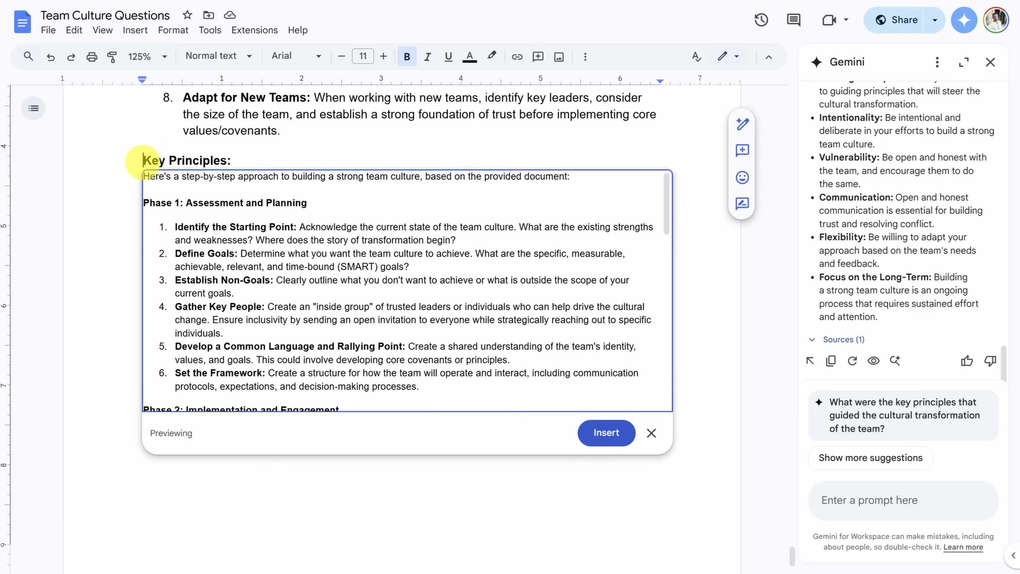
{"action": "key", "text": "Return"}
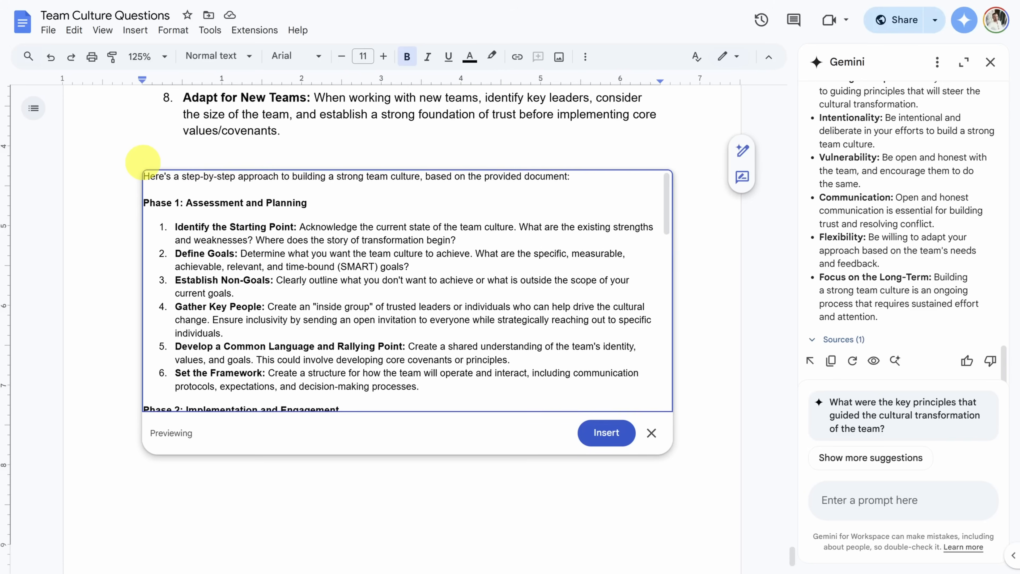
{"action": "left_click", "coordinate": [606, 433]}
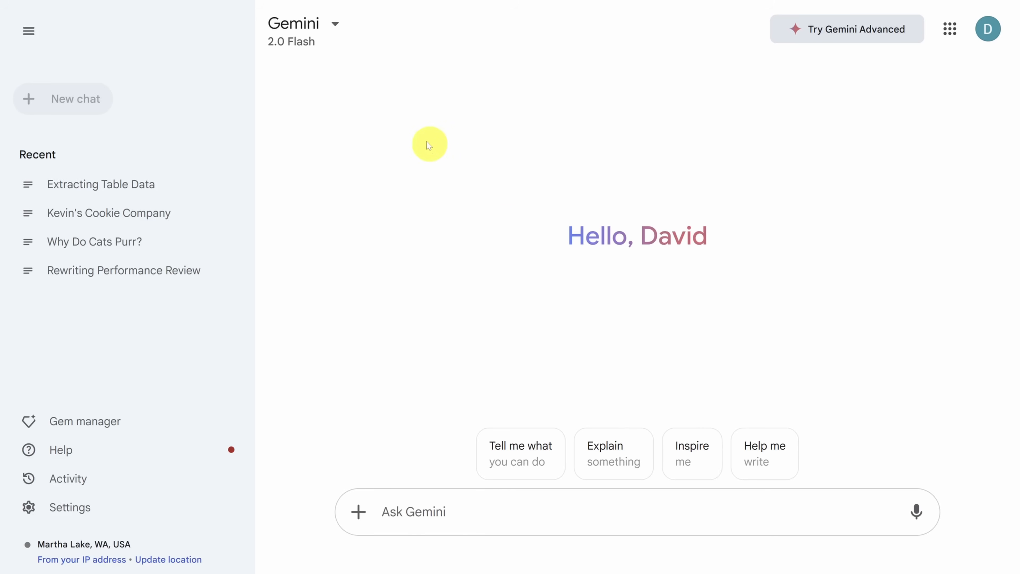
- In the Gemini web app, switch the model to 2.0 Flash Thinking Experimental with apps
{"action": "left_click", "coordinate": [336, 28]}
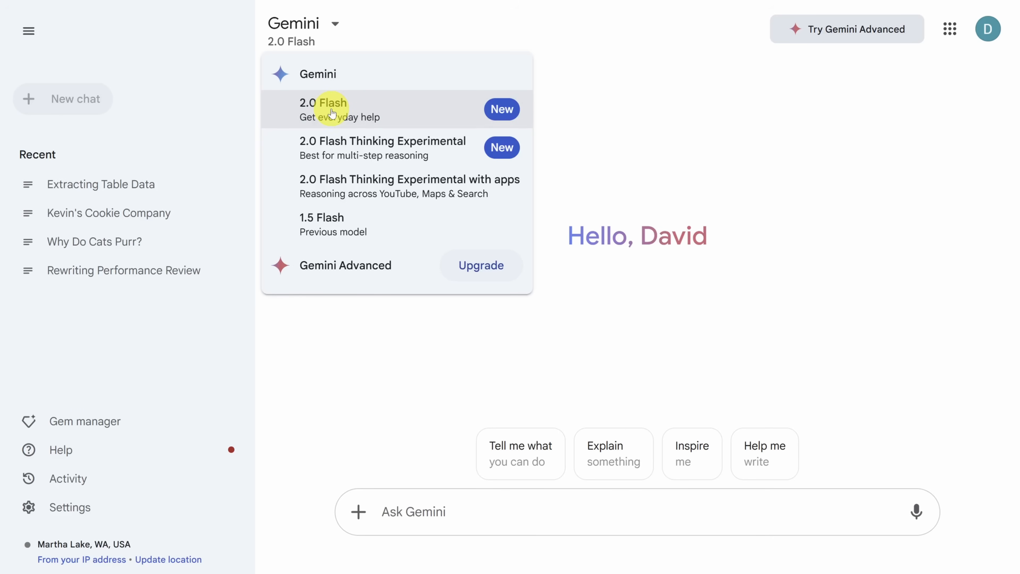
{"action": "left_click", "coordinate": [339, 188]}
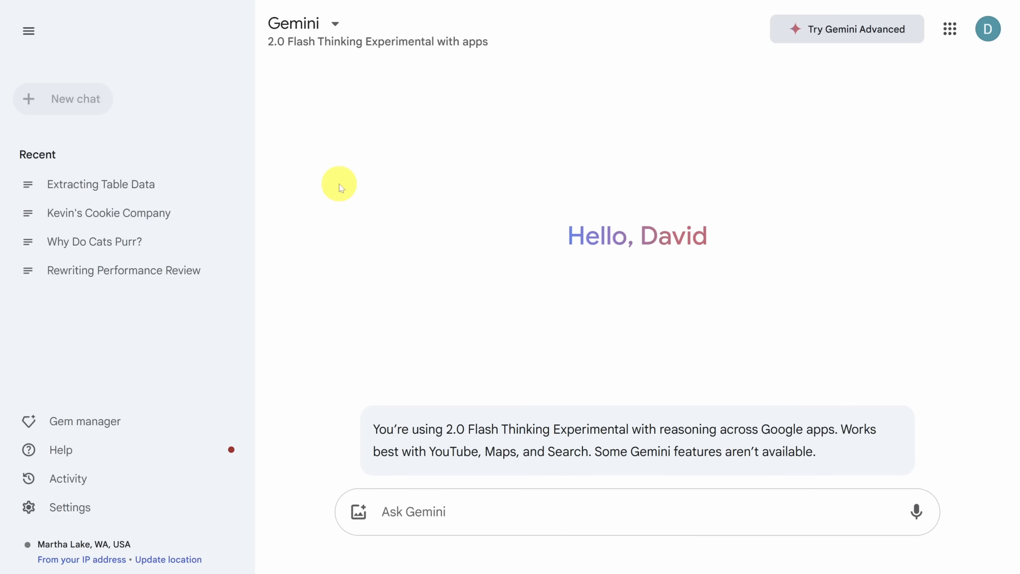
{"action": "left_click_drag", "start_coordinate": [595, 452], "coordinate": [878, 466]}
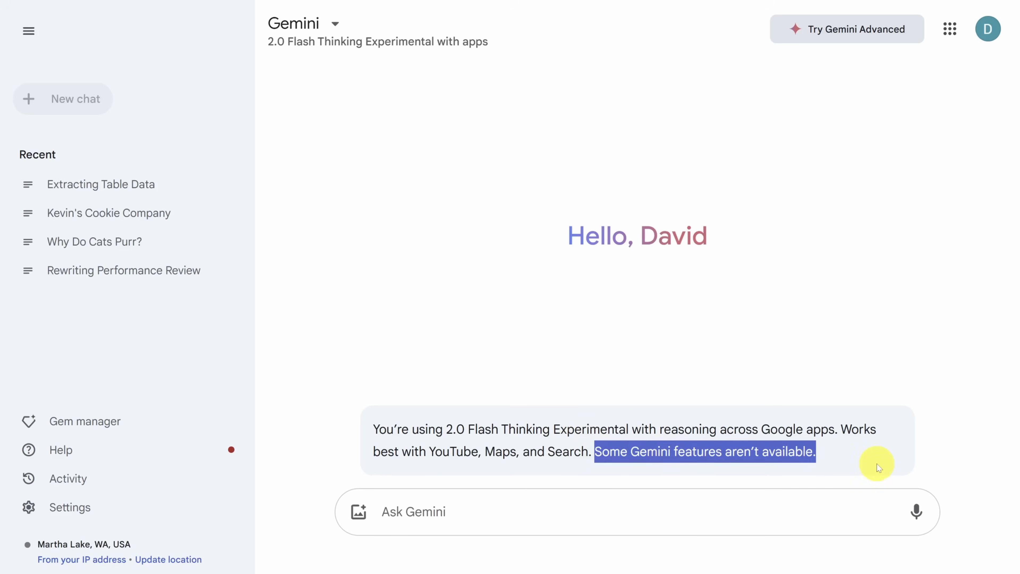
- Ask Gemini for kid-friendly activities near the Museum of Pop Culture in Seattle and a YouTube video showcasing one of them
{"action": "left_click", "coordinate": [815, 510]}
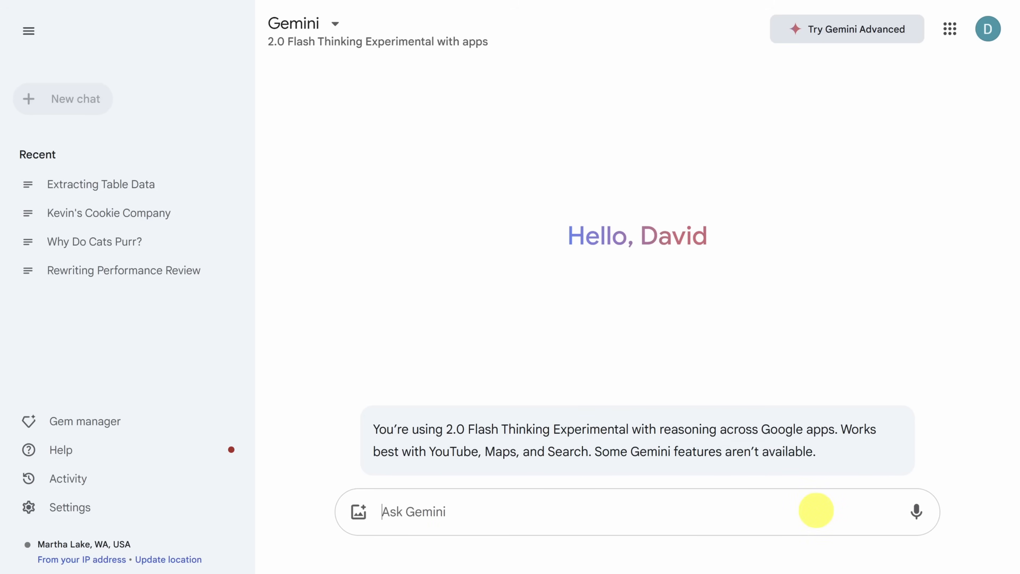
{"action": "type", "text": "What are some kid-friendly activities near the Museum of Pop Culture in Seattle, and can you find a YouTube video showcasing one of them?"}
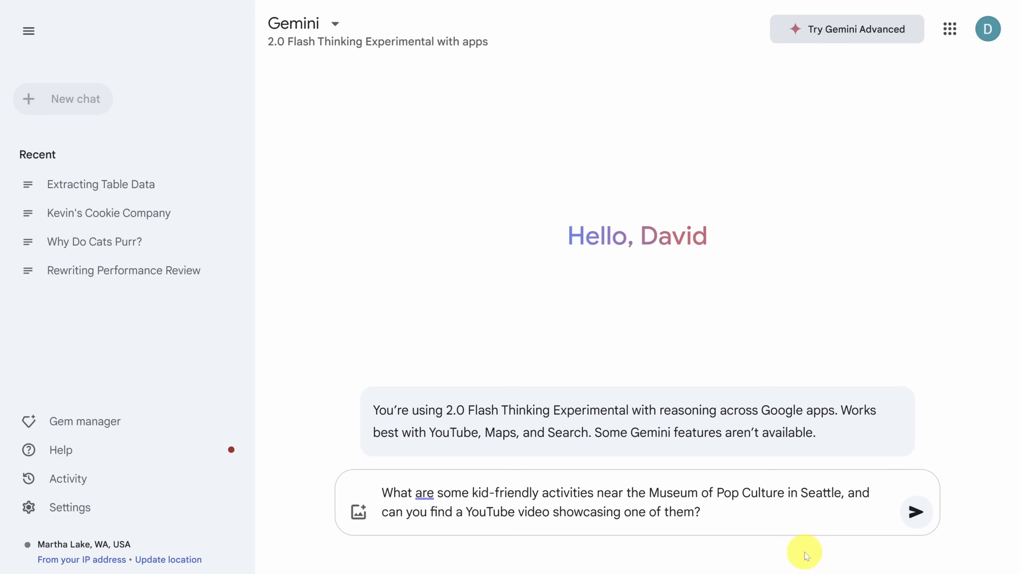
{"action": "left_click", "coordinate": [916, 513]}
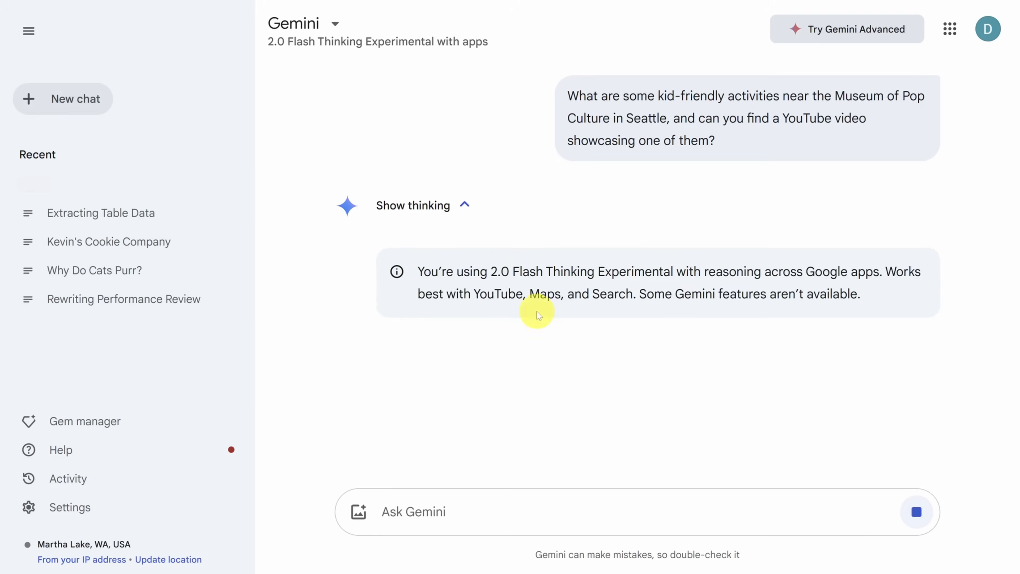
- Examine the model's thinking, the suggested activities near the museum and the linked YouTube video in the response
{"action": "left_click", "coordinate": [316, 34]}
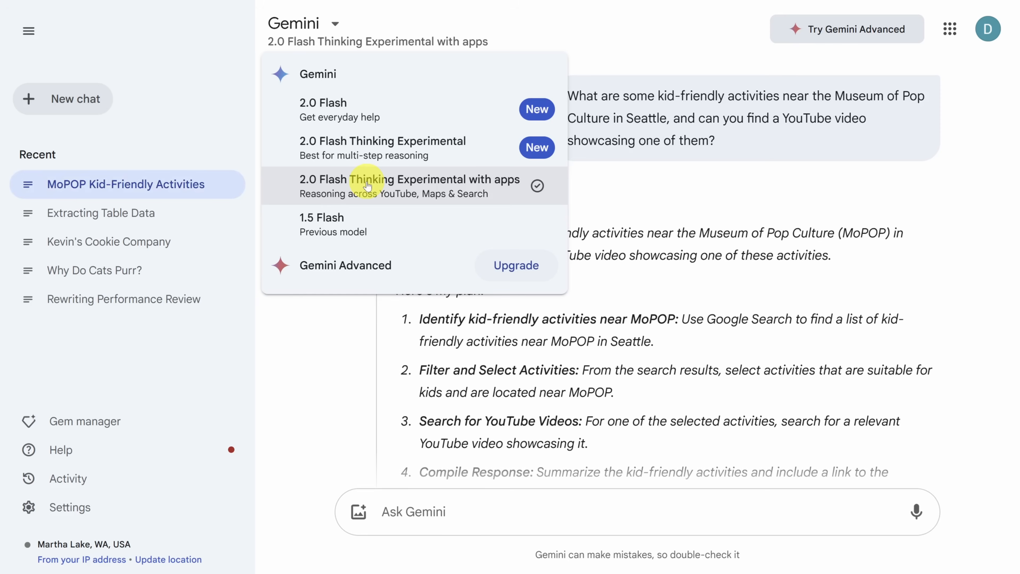
{"action": "left_click", "coordinate": [322, 333]}
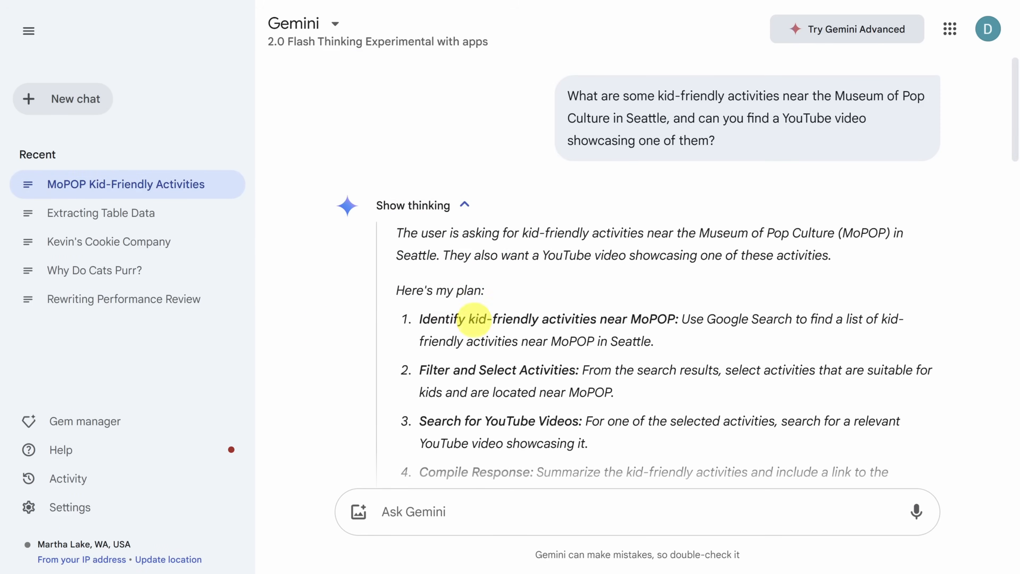
{"action": "scroll", "coordinate": [638, 294], "scroll_direction": "down", "scroll_amount": 3}
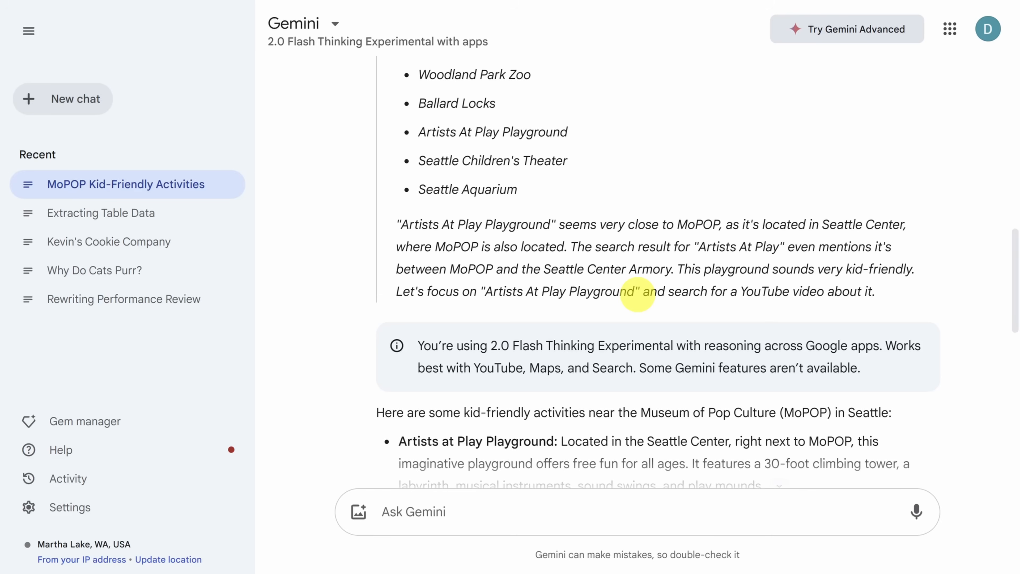
{"action": "scroll", "coordinate": [637, 294], "scroll_direction": "down", "scroll_amount": 5}
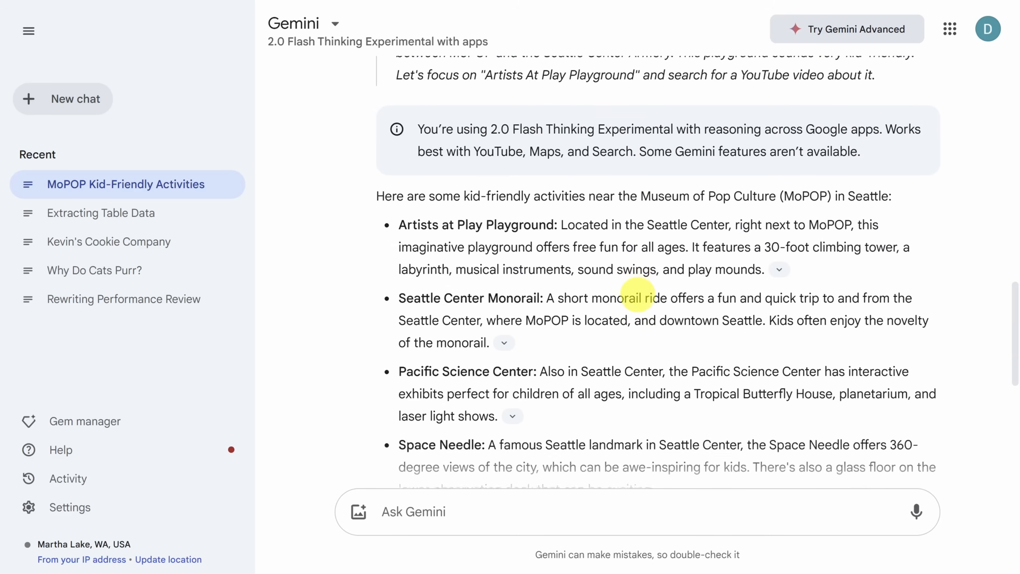
{"action": "scroll", "coordinate": [637, 294], "scroll_direction": "down", "scroll_amount": 2}
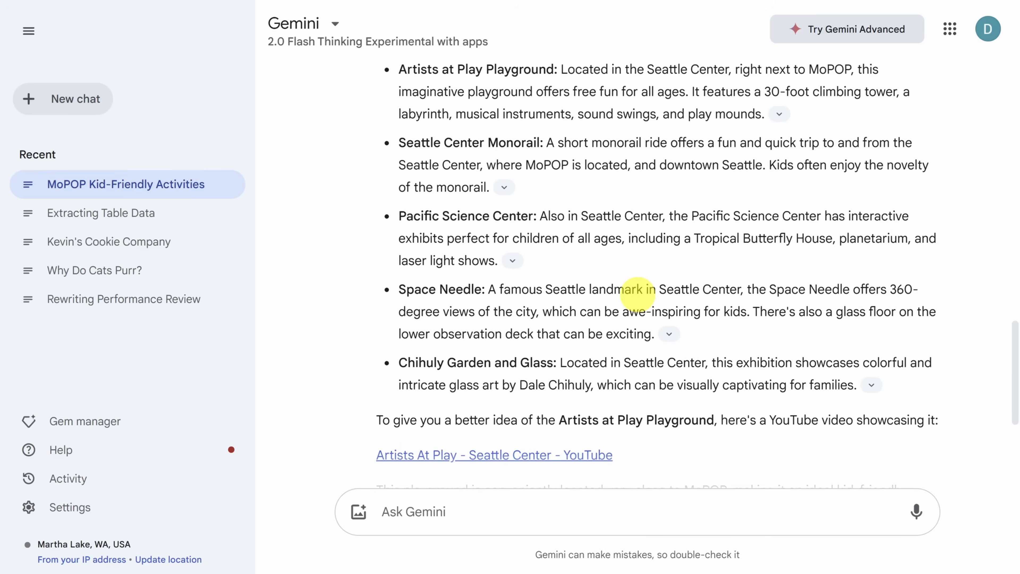
{"action": "left_click_drag", "start_coordinate": [398, 69], "coordinate": [877, 384]}
{"action": "scroll", "coordinate": [770, 365], "scroll_direction": "down", "scroll_amount": 3}
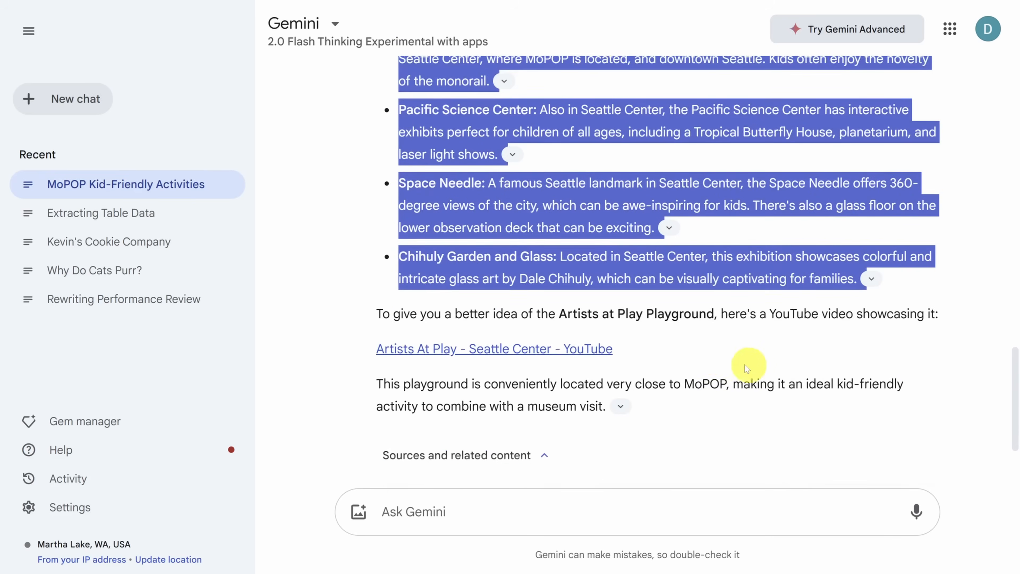
{"action": "left_click_drag", "start_coordinate": [632, 297], "coordinate": [336, 297]}
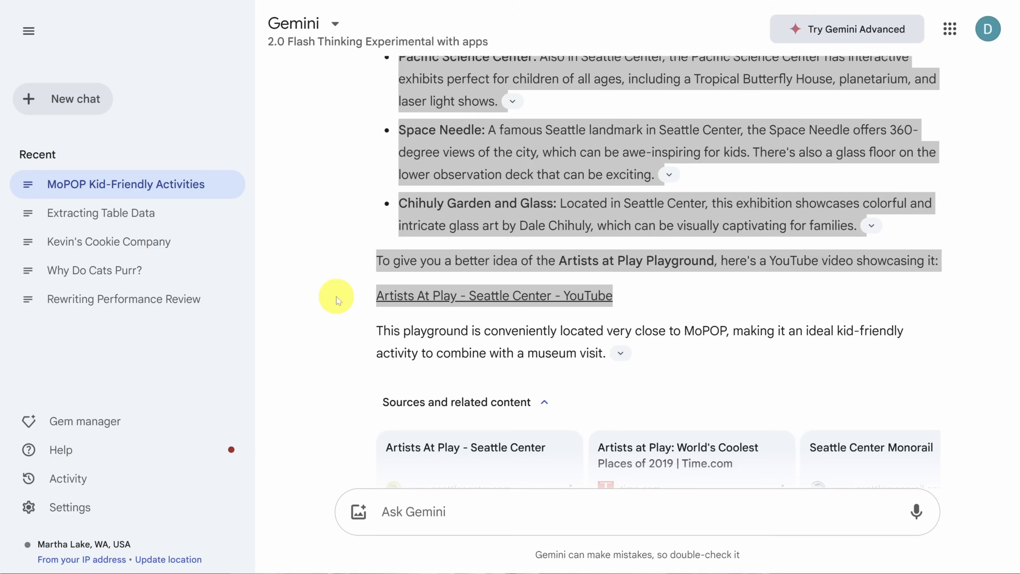
- Open the Gemini Advanced upgrade offer and examine the AI model benefits of the plan
{"action": "left_click", "coordinate": [328, 25]}
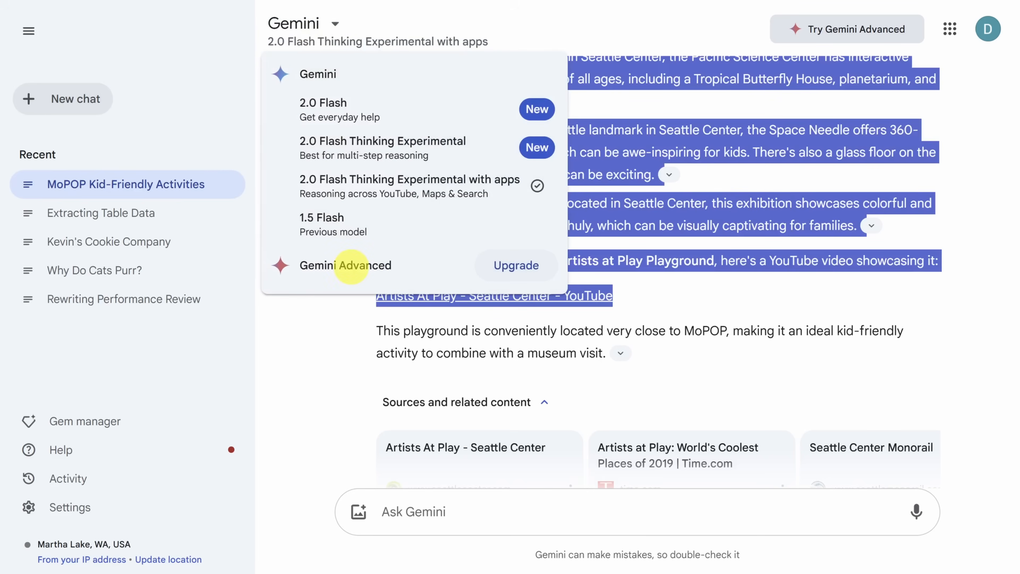
{"action": "left_click", "coordinate": [516, 265]}
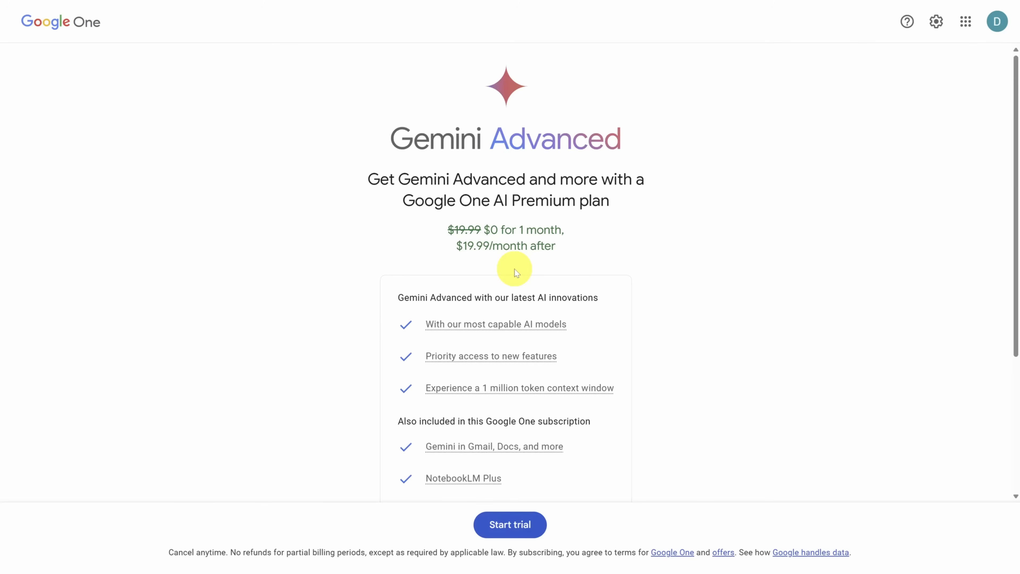
{"action": "left_click_drag", "start_coordinate": [573, 326], "coordinate": [419, 324]}
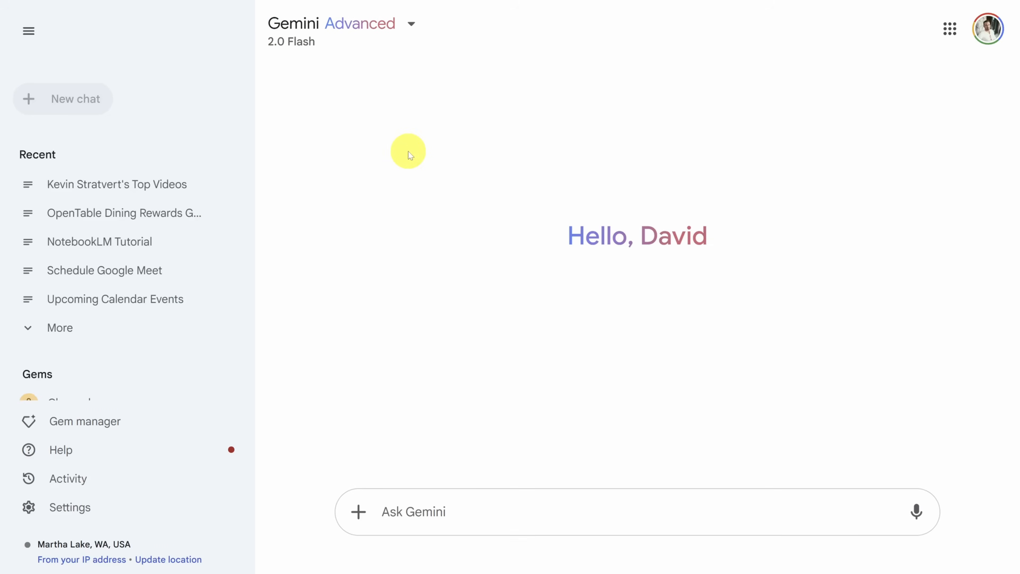
- In the Gemini Advanced account, choose the 1.5 Pro with Deep Research model and submit the suggested floor heating research for a bathroom remodel
{"action": "left_click", "coordinate": [363, 32]}
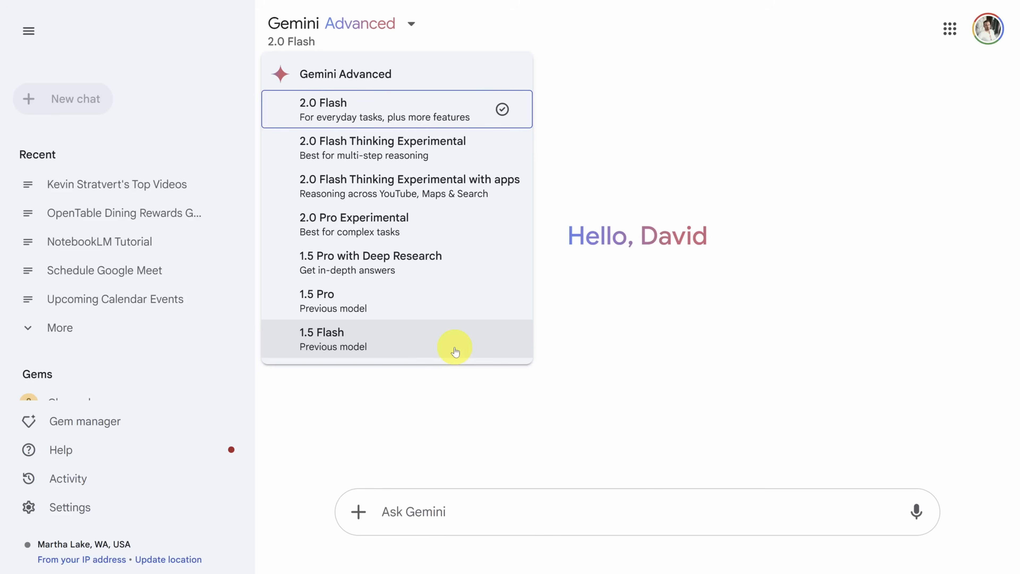
{"action": "left_click", "coordinate": [470, 264]}
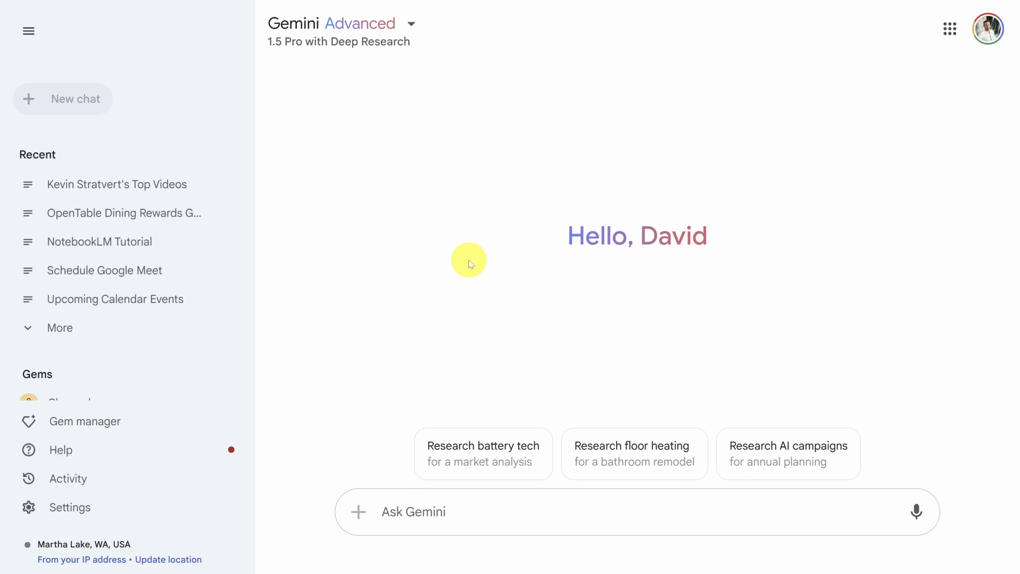
{"action": "left_click", "coordinate": [682, 458]}
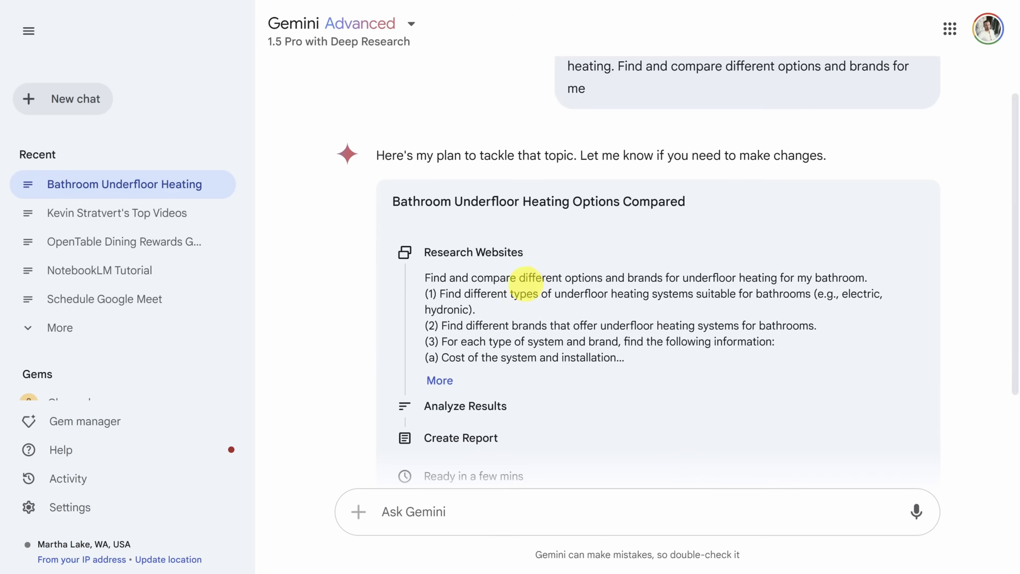
- Expand the full Bathroom Underfloor Heating research plan and examine its points on system types and brands
{"action": "left_click", "coordinate": [442, 274]}
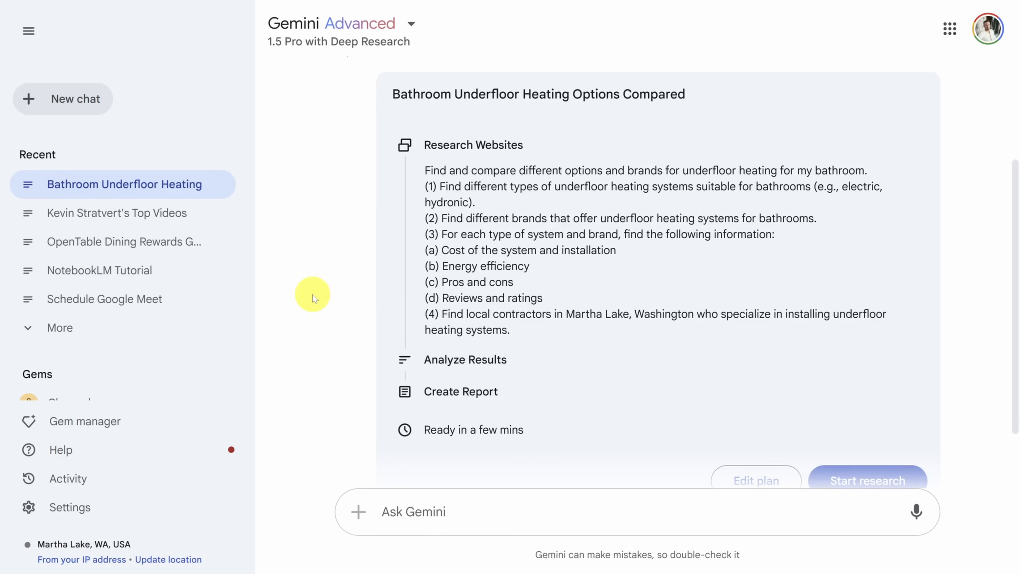
{"action": "left_click_drag", "start_coordinate": [515, 196], "coordinate": [693, 185]}
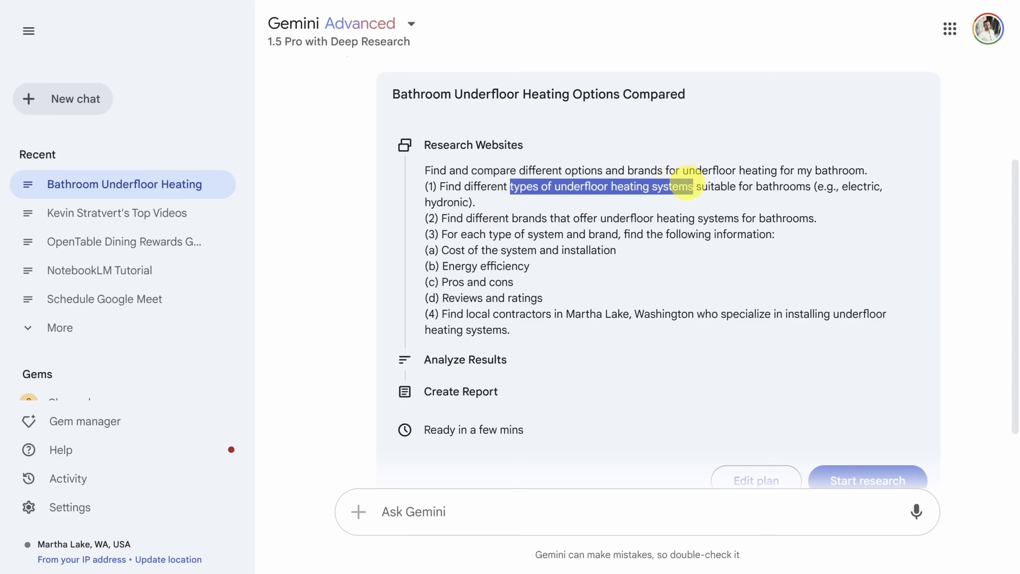
{"action": "left_click_drag", "start_coordinate": [441, 218], "coordinate": [547, 219]}
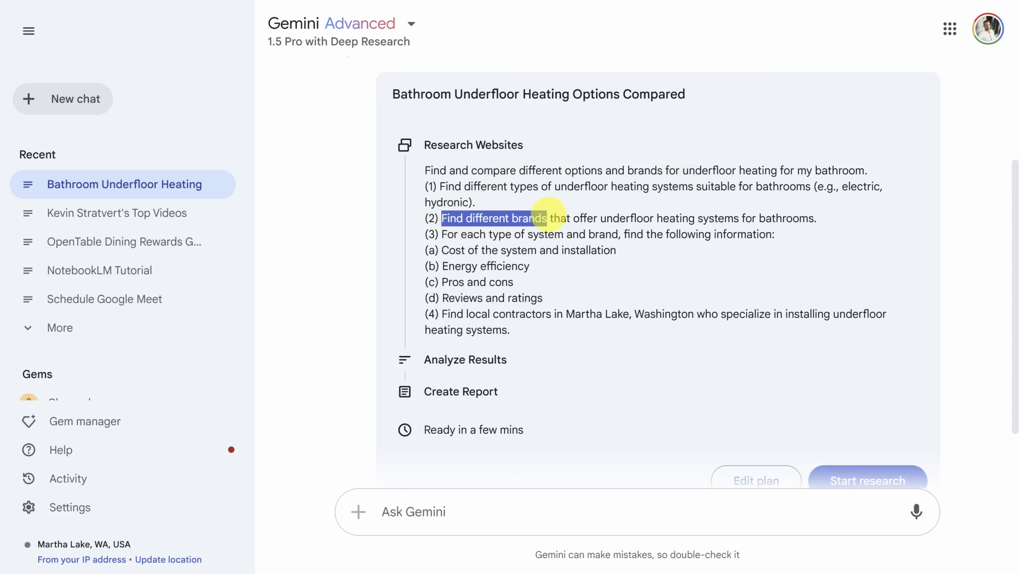
- Review the plan's comparison criteria and local contractor search for Martha Lake, Washington, and start the research
{"action": "left_click_drag", "start_coordinate": [442, 250], "coordinate": [565, 298]}
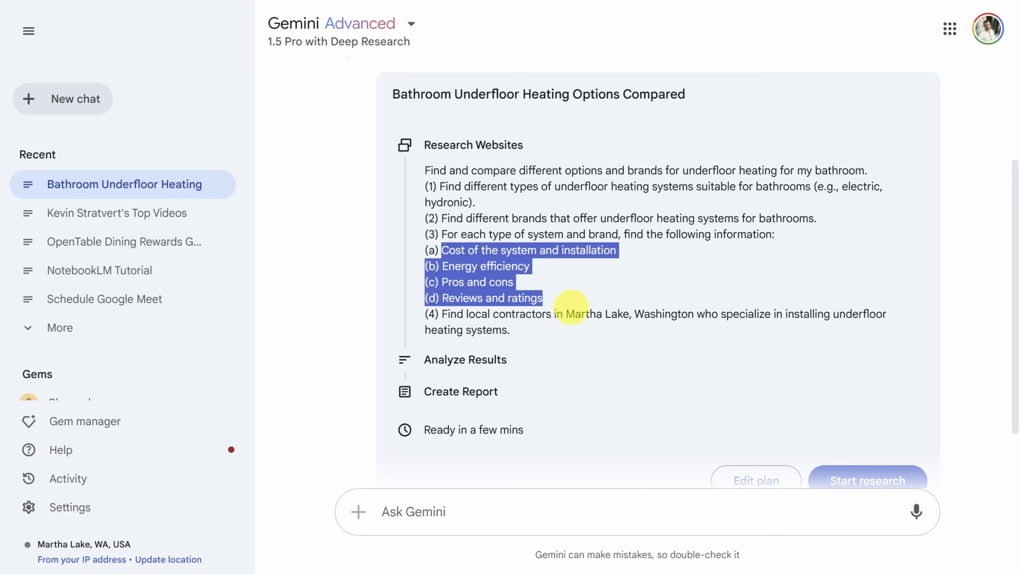
{"action": "left_click_drag", "start_coordinate": [567, 314], "coordinate": [693, 314]}
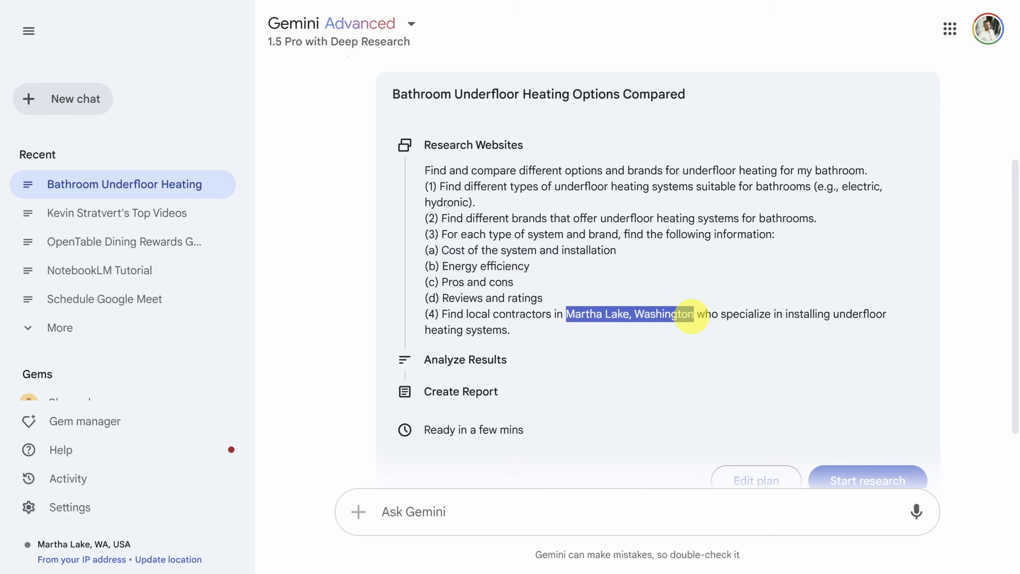
{"action": "scroll", "coordinate": [692, 316], "scroll_direction": "down", "scroll_amount": 2}
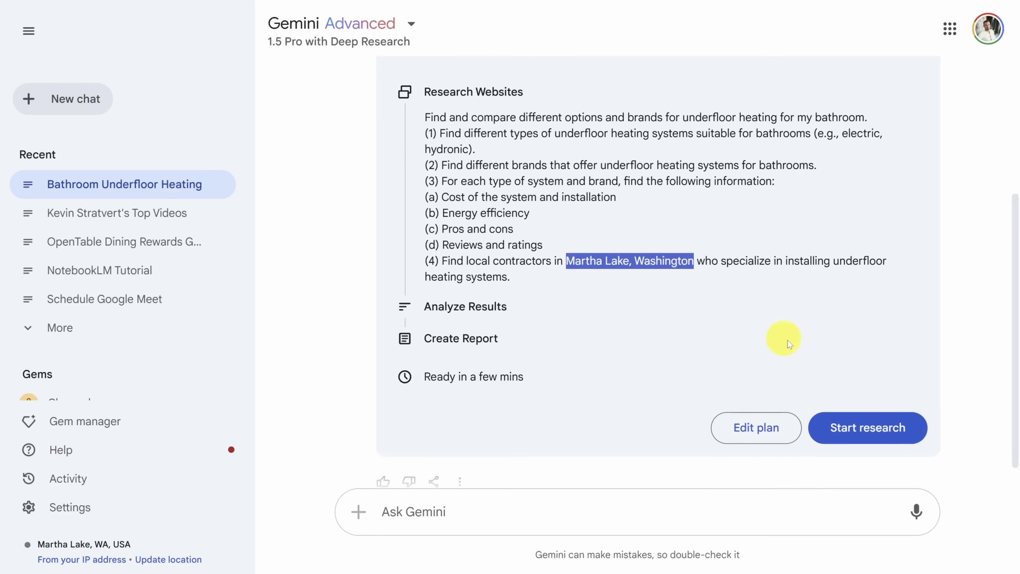
{"action": "left_click", "coordinate": [865, 426]}
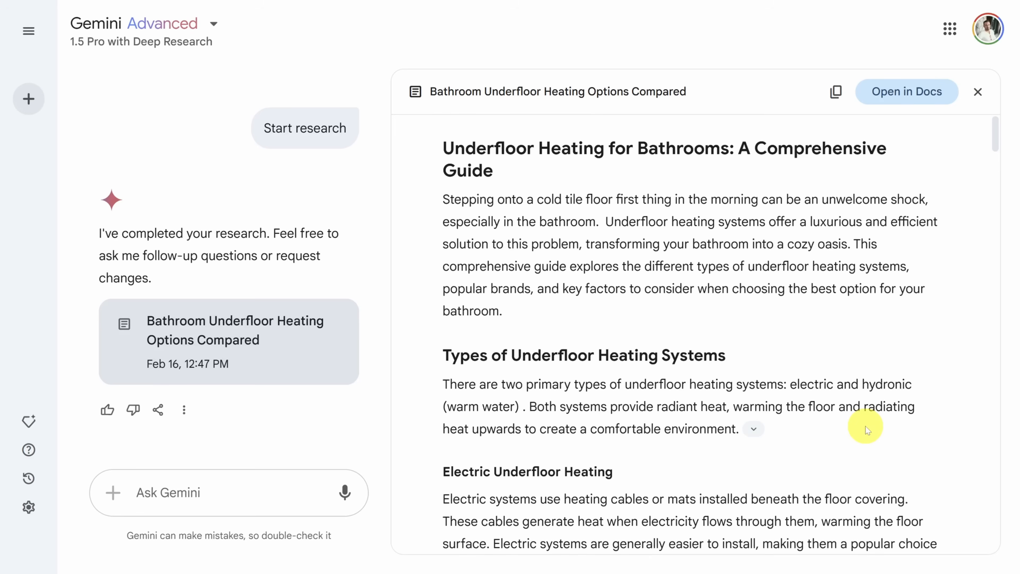
- Examine the Bathroom Underfloor Heating Options Compared report through its conclusion, the related sources and the list of researched websites
{"action": "scroll", "coordinate": [866, 426], "scroll_direction": "down", "scroll_amount": 15}
{"action": "scroll", "coordinate": [866, 427], "scroll_direction": "down", "scroll_amount": 20}
{"action": "scroll", "coordinate": [866, 427], "scroll_direction": "down", "scroll_amount": 20}
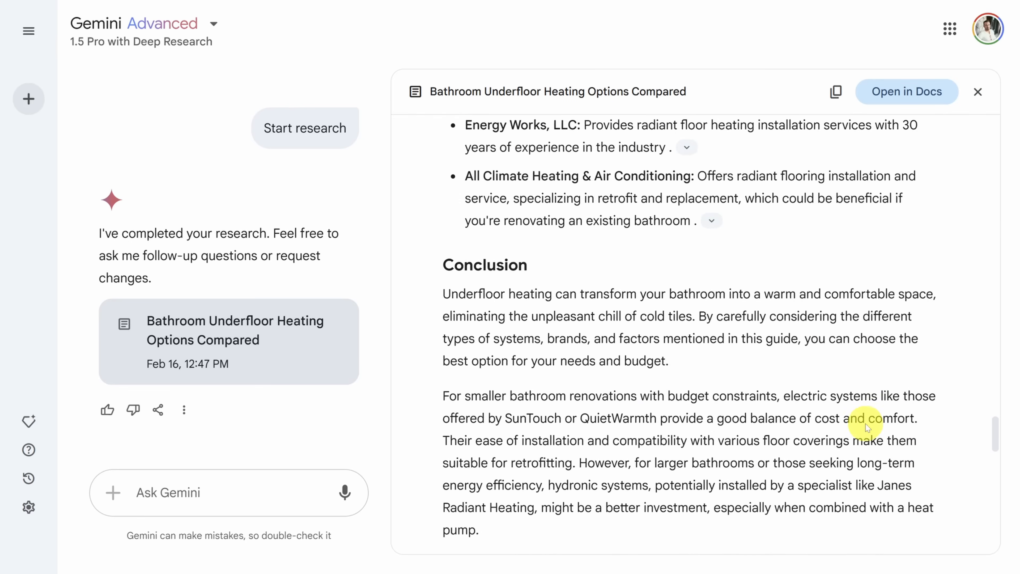
{"action": "scroll", "coordinate": [866, 426], "scroll_direction": "down", "scroll_amount": 3}
{"action": "scroll", "coordinate": [866, 423], "scroll_direction": "down", "scroll_amount": 13}
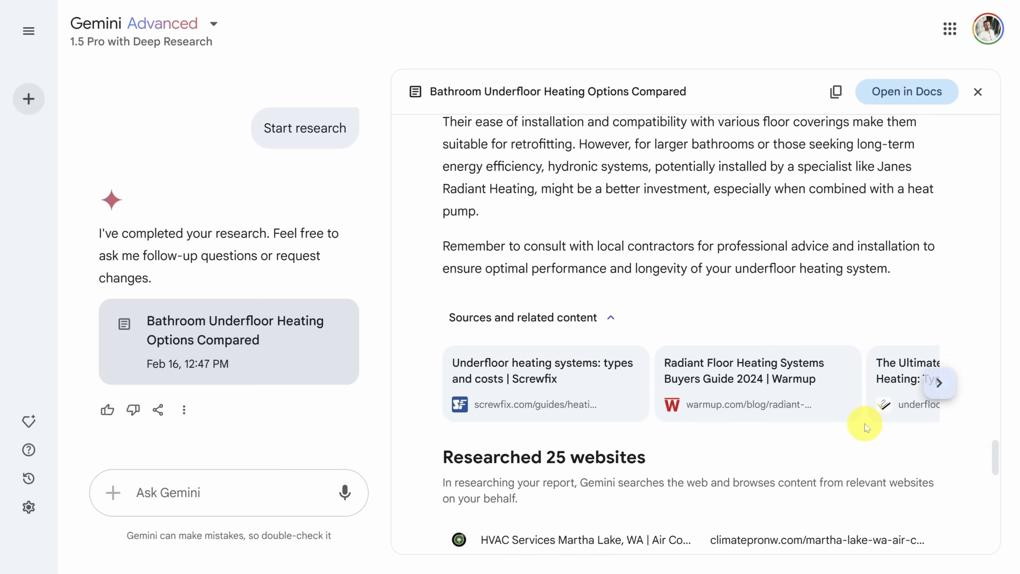
{"action": "scroll", "coordinate": [865, 424], "scroll_direction": "down", "scroll_amount": 9}
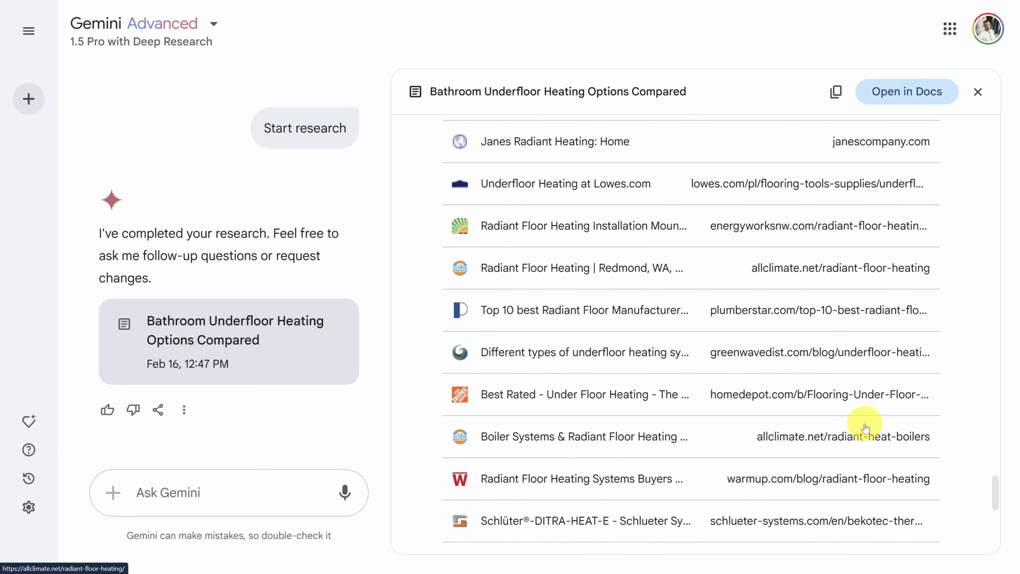
{"action": "scroll", "coordinate": [866, 428], "scroll_direction": "down", "scroll_amount": 5}
{"action": "scroll", "coordinate": [866, 429], "scroll_direction": "up", "scroll_amount": 6}
{"action": "scroll", "coordinate": [865, 428], "scroll_direction": "up", "scroll_amount": 9}
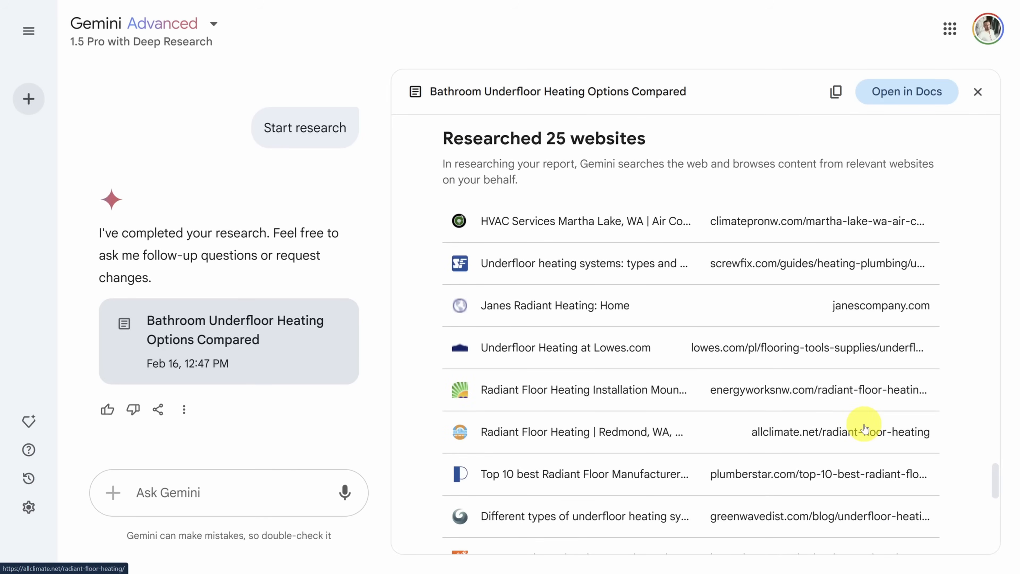
- Switch to the 2.0 Flash model and attach the gc CPP file from the Downloads folder to the prompt
{"action": "left_click", "coordinate": [176, 43]}
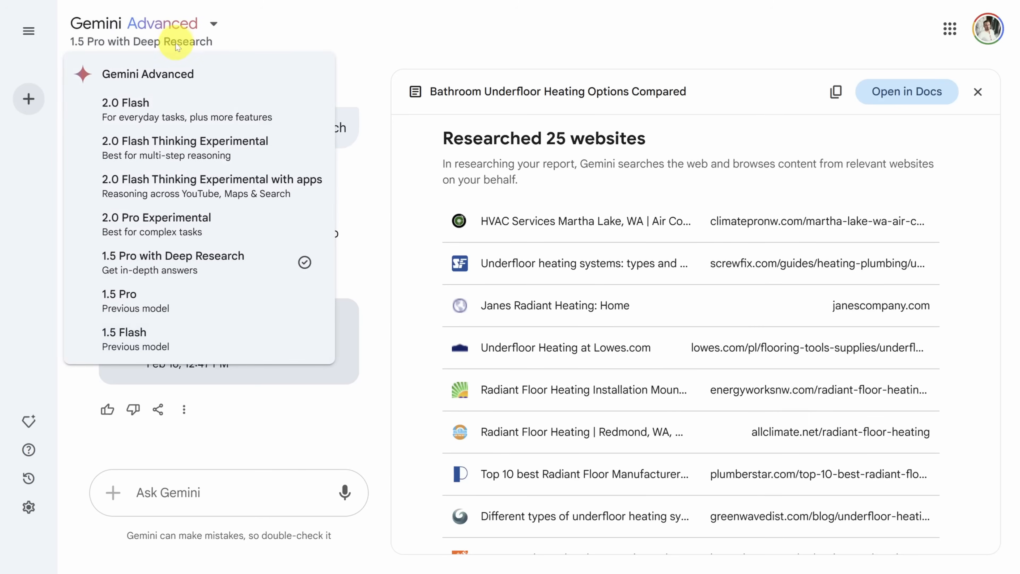
{"action": "left_click", "coordinate": [134, 105]}
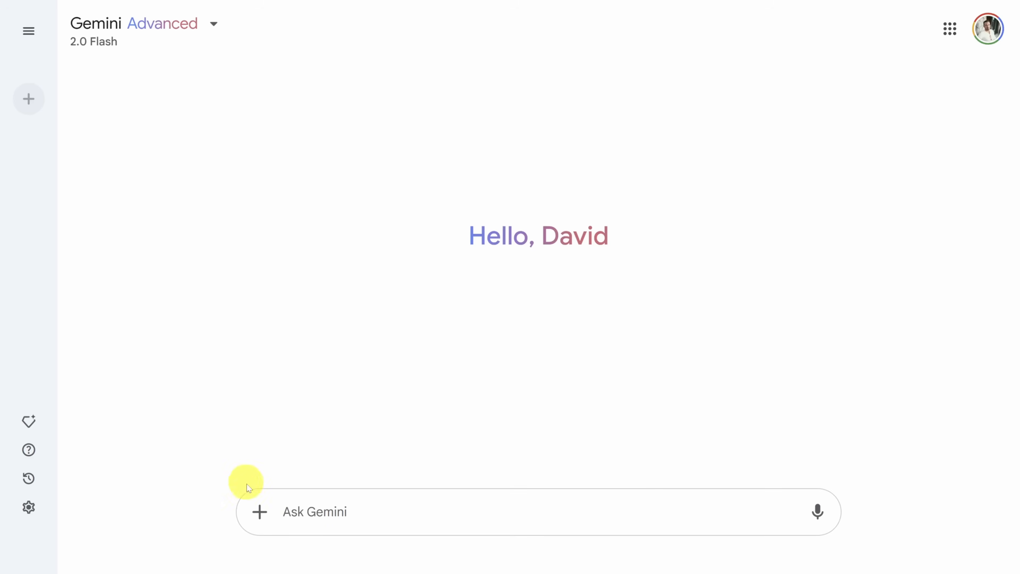
{"action": "left_click", "coordinate": [259, 511]}
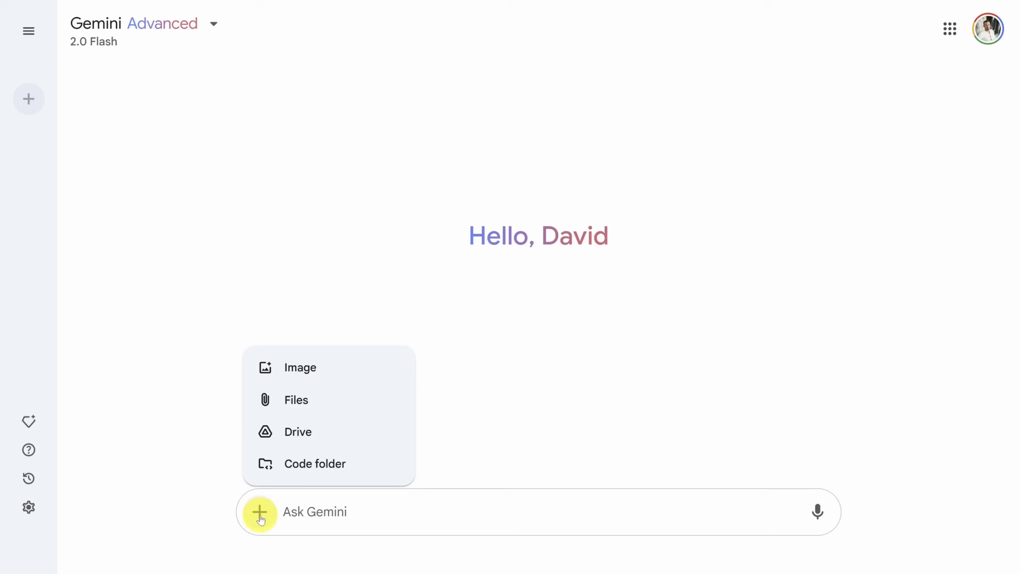
{"action": "left_click", "coordinate": [290, 404]}
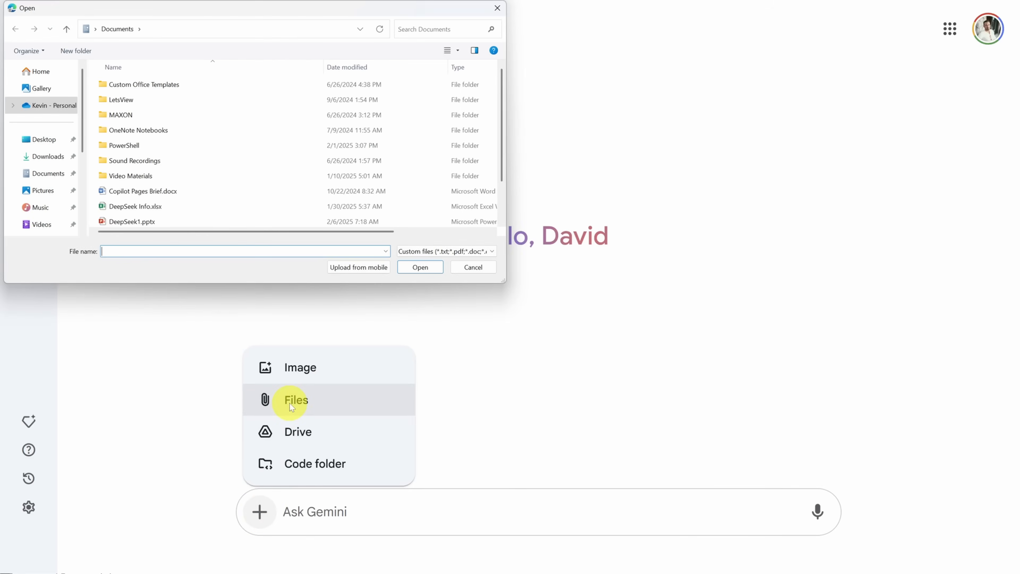
{"action": "left_click", "coordinate": [48, 157]}
{"action": "double_click", "coordinate": [121, 98]}
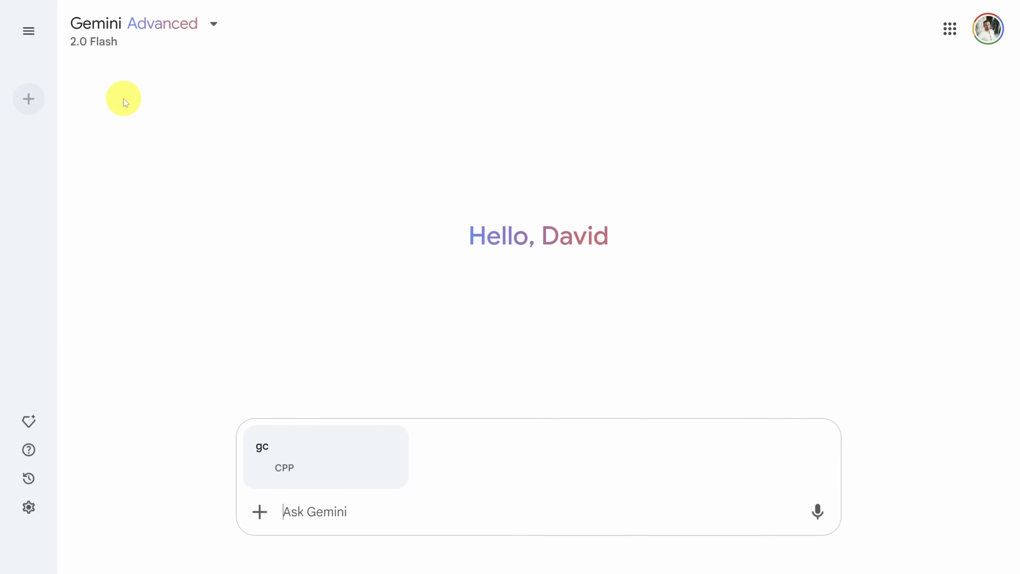
- Submit the prompt "Refactor this" for the attached file and look through the generated C++ code
{"action": "type", "text": "Refactor this"}
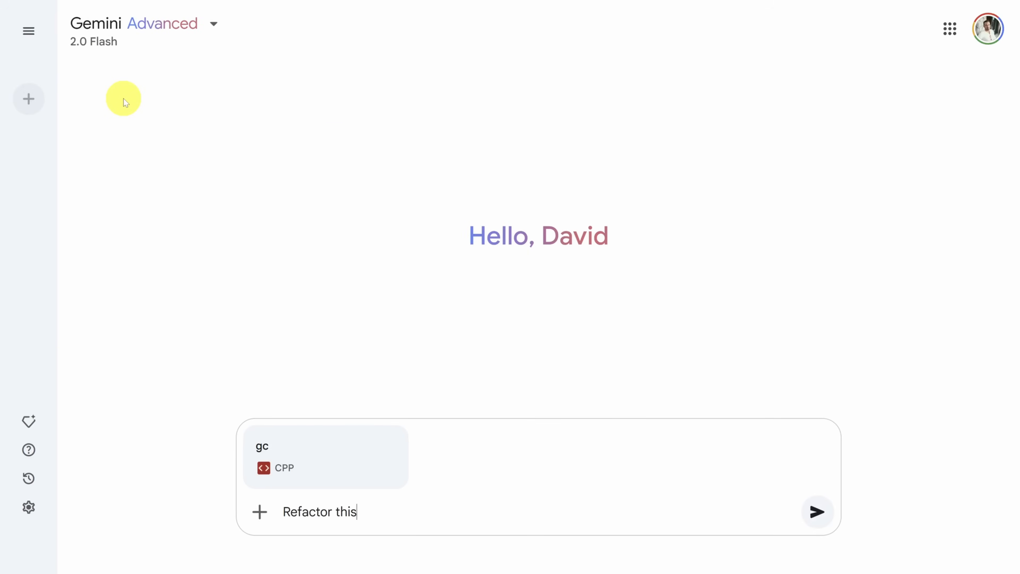
{"action": "left_click", "coordinate": [815, 512]}
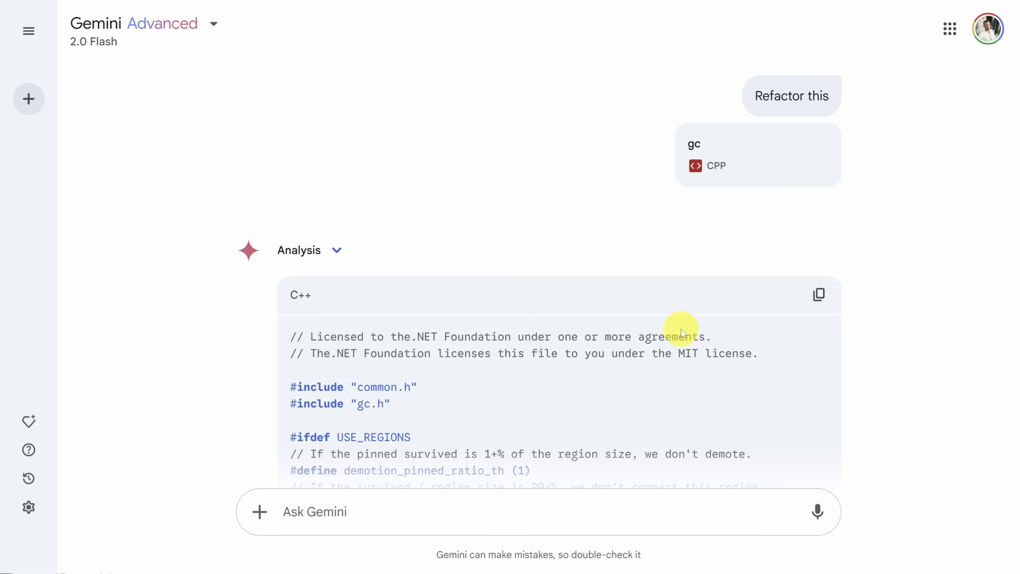
{"action": "scroll", "coordinate": [682, 332], "scroll_direction": "down", "scroll_amount": 20}
{"action": "scroll", "coordinate": [681, 330], "scroll_direction": "down", "scroll_amount": 6}
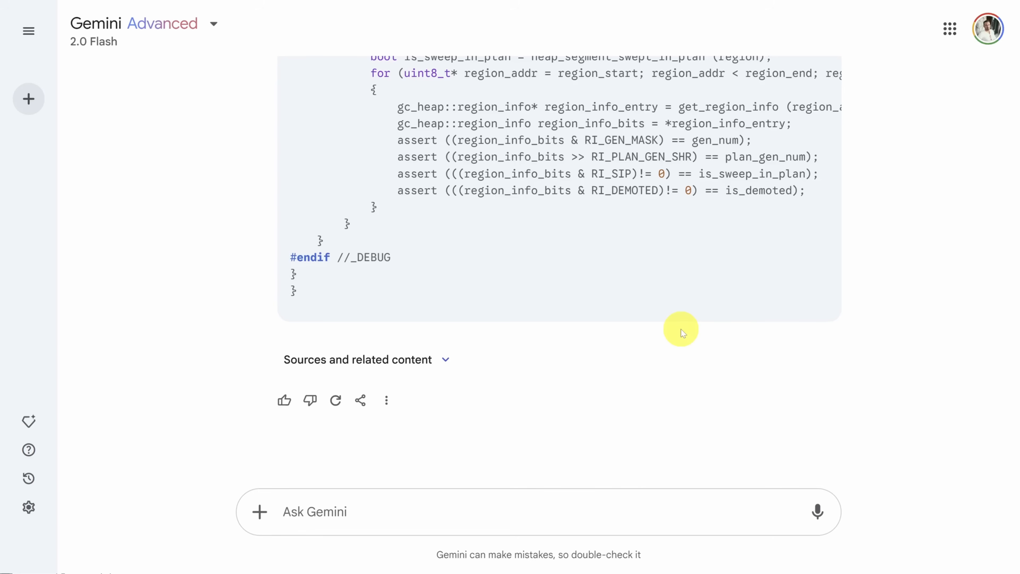
{"action": "scroll", "coordinate": [681, 329], "scroll_direction": "up", "scroll_amount": 13}
{"action": "scroll", "coordinate": [681, 330], "scroll_direction": "up", "scroll_amount": 15}
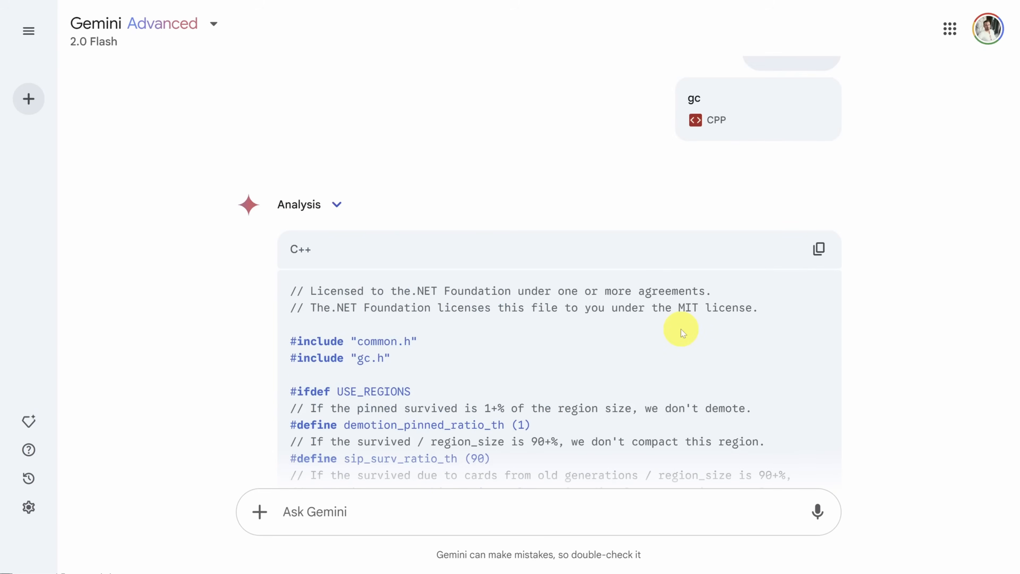
{"action": "scroll", "coordinate": [681, 329], "scroll_direction": "up", "scroll_amount": 1}
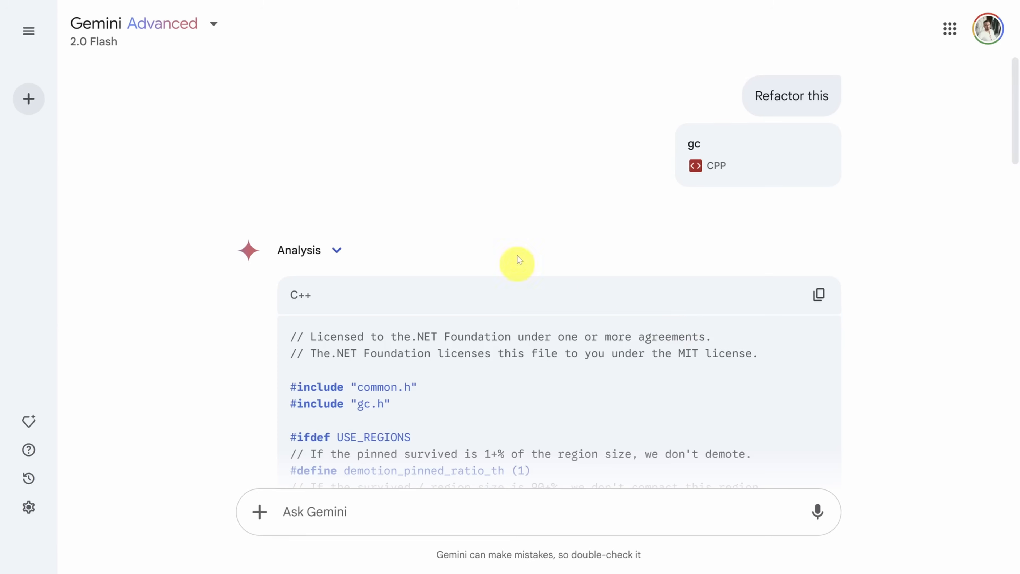
- Open the Gemini Apps Activity page and turn activity saving off without deleting the past activity
{"action": "left_click", "coordinate": [29, 33]}
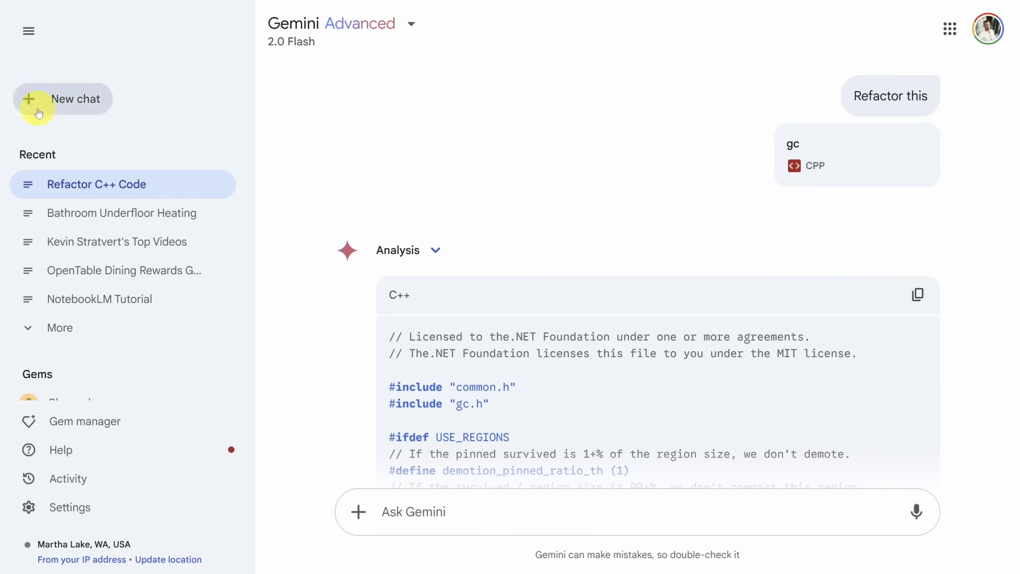
{"action": "left_click", "coordinate": [56, 478]}
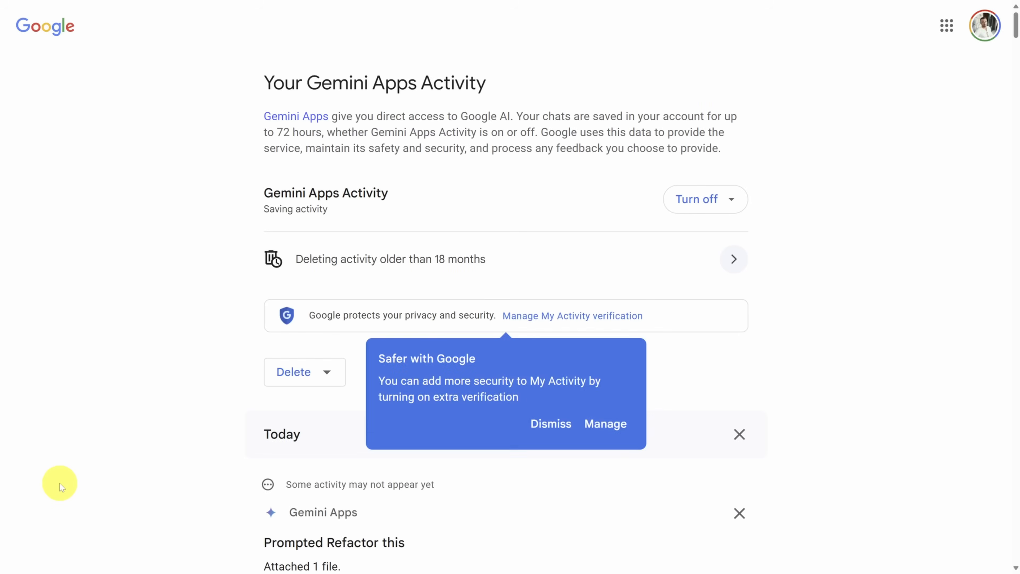
{"action": "left_click_drag", "start_coordinate": [263, 190], "coordinate": [342, 212]}
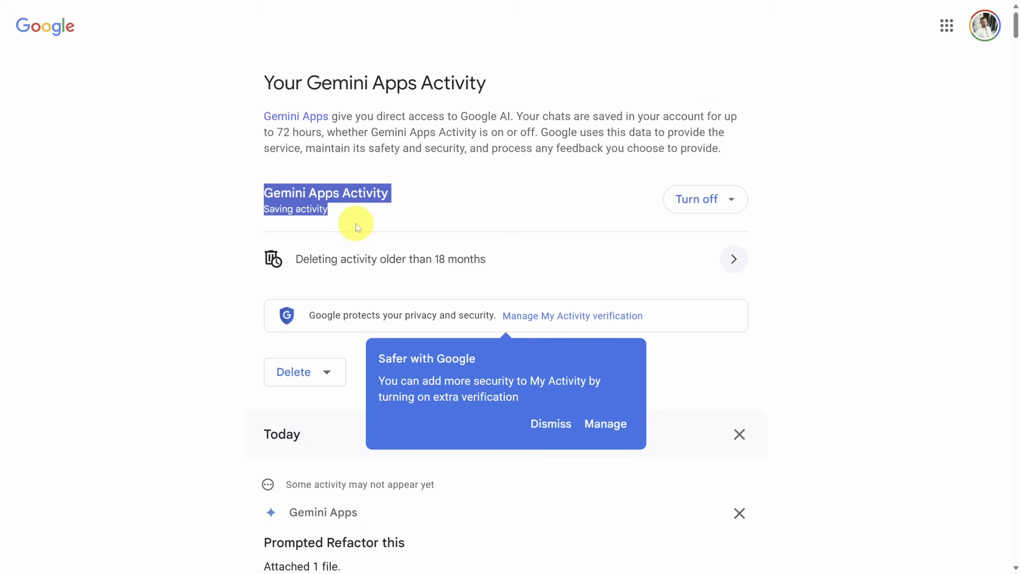
{"action": "left_click", "coordinate": [712, 203]}
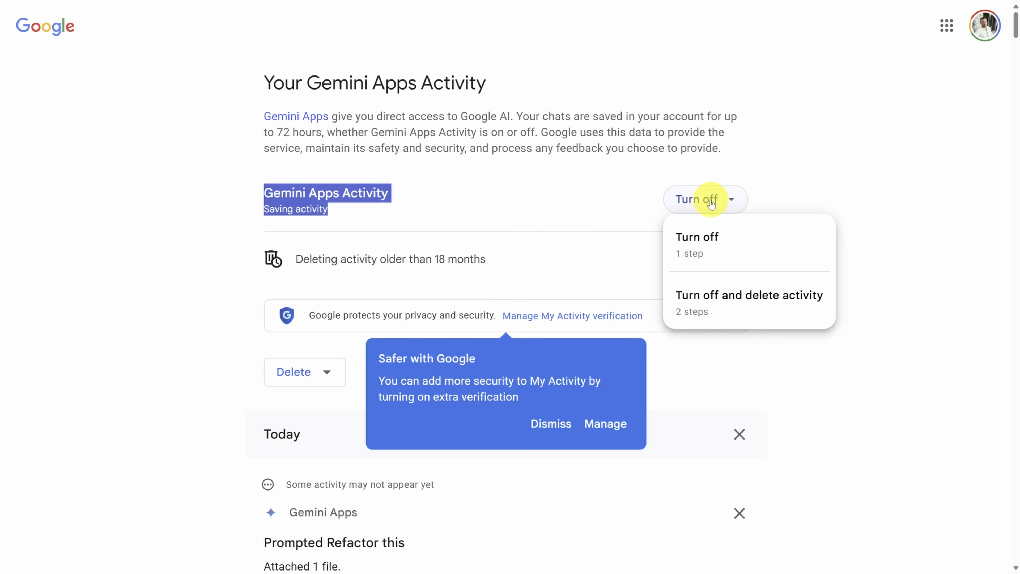
{"action": "left_click", "coordinate": [713, 244]}
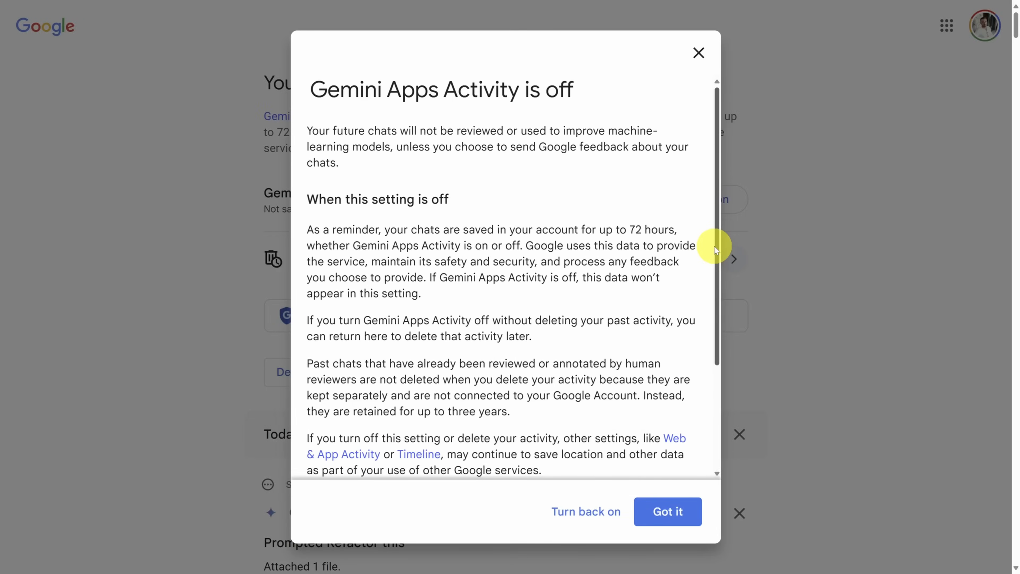
{"action": "left_click_drag", "start_coordinate": [400, 131], "coordinate": [400, 162]}
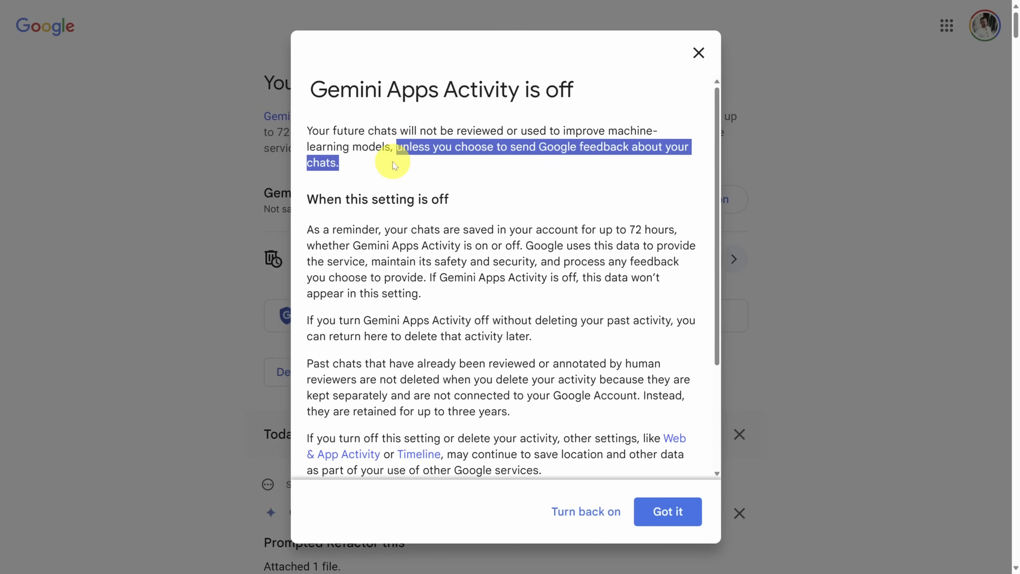
{"action": "left_click", "coordinate": [657, 507]}
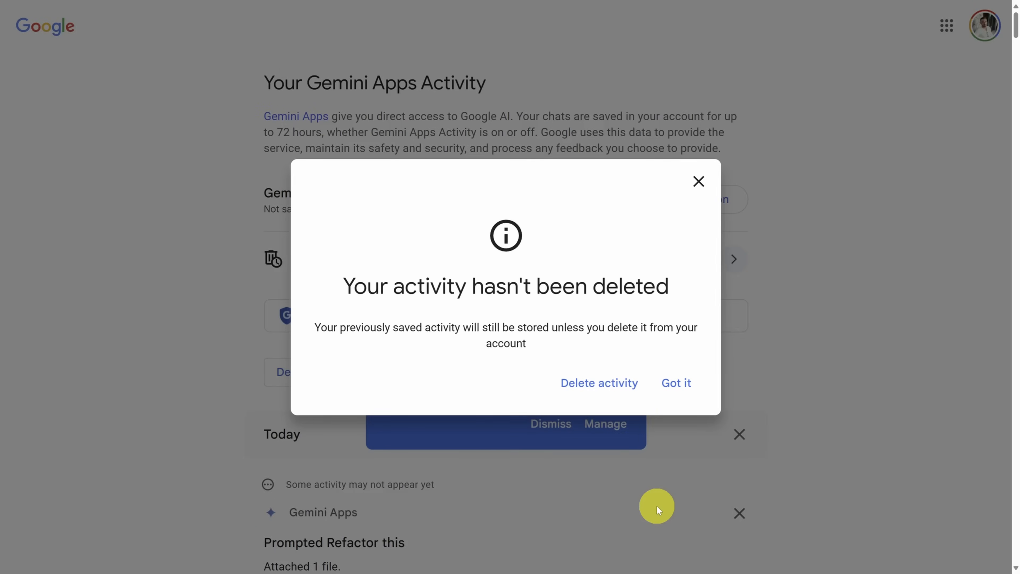
{"action": "left_click", "coordinate": [675, 383]}
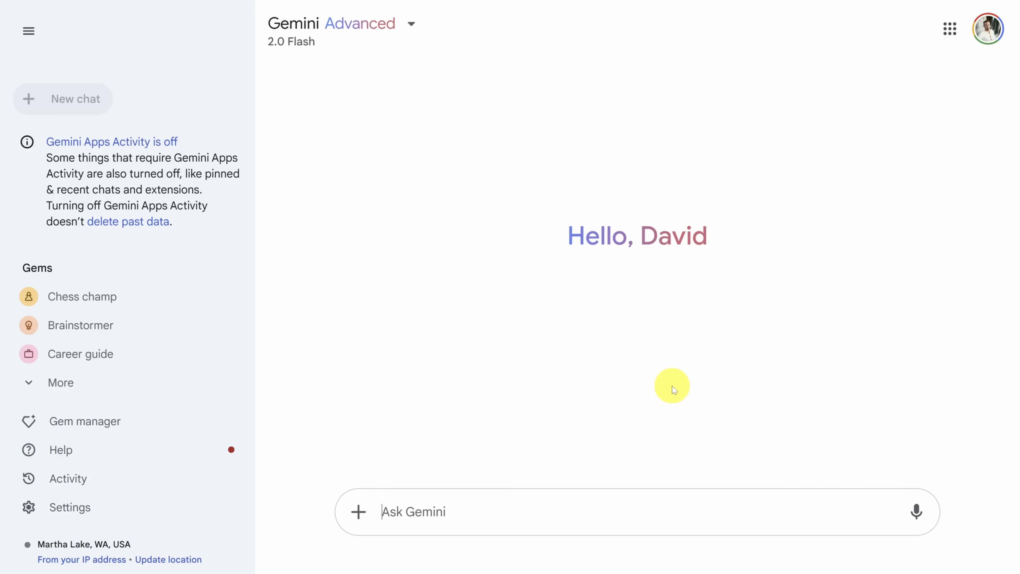